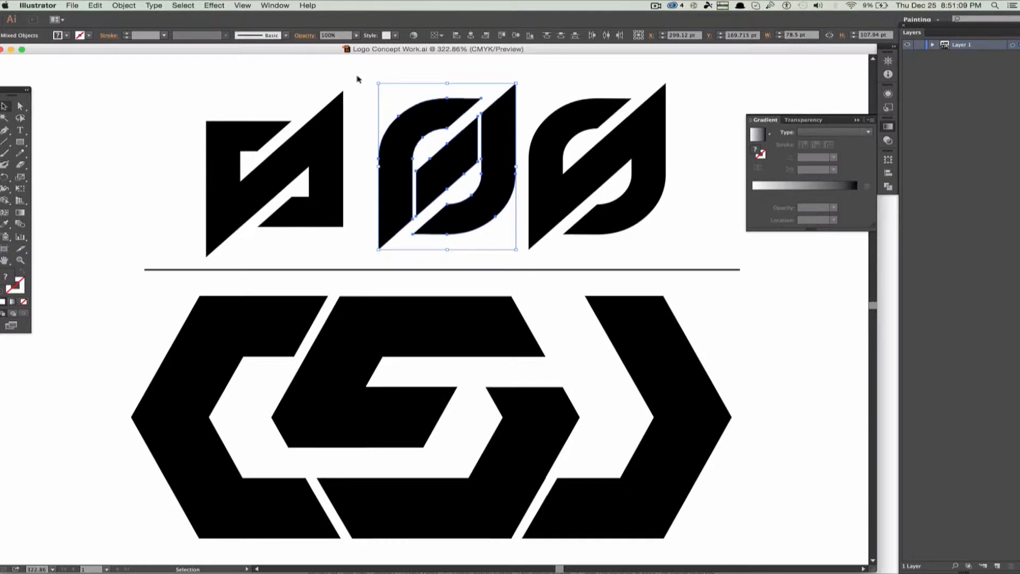
{"action": "left_click", "coordinate": [360, 130]}
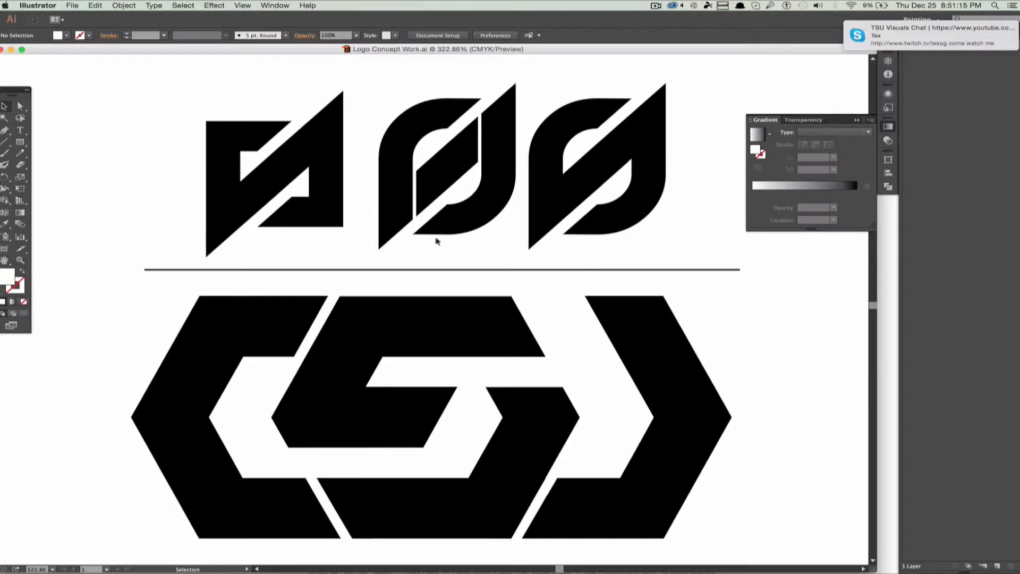
{"action": "left_click_drag", "start_coordinate": [343, 239], "coordinate": [156, 87]}
{"action": "left_click", "coordinate": [321, 231]}
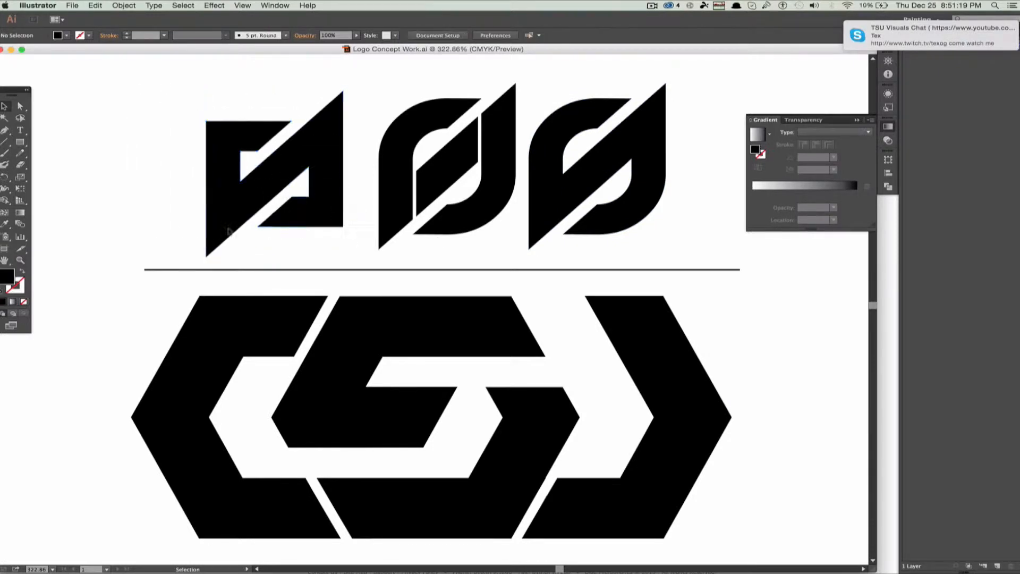
{"action": "left_click", "coordinate": [5, 200]}
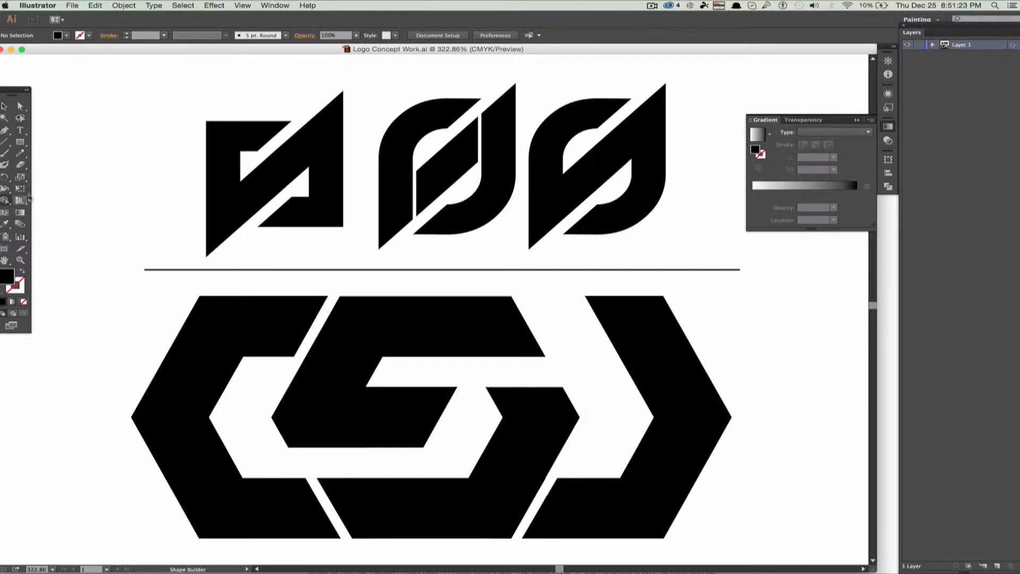
{"action": "left_click", "coordinate": [4, 106]}
Copy the angular square S logo from the upper row, undoing the trial paste over the existing artwork
{"action": "scroll", "coordinate": [322, 255], "scroll_direction": "up", "scroll_amount": 3}
{"action": "left_click_drag", "start_coordinate": [356, 313], "coordinate": [139, 120]}
{"action": "key", "text": "super+c"}
{"action": "key", "text": "super+v"}
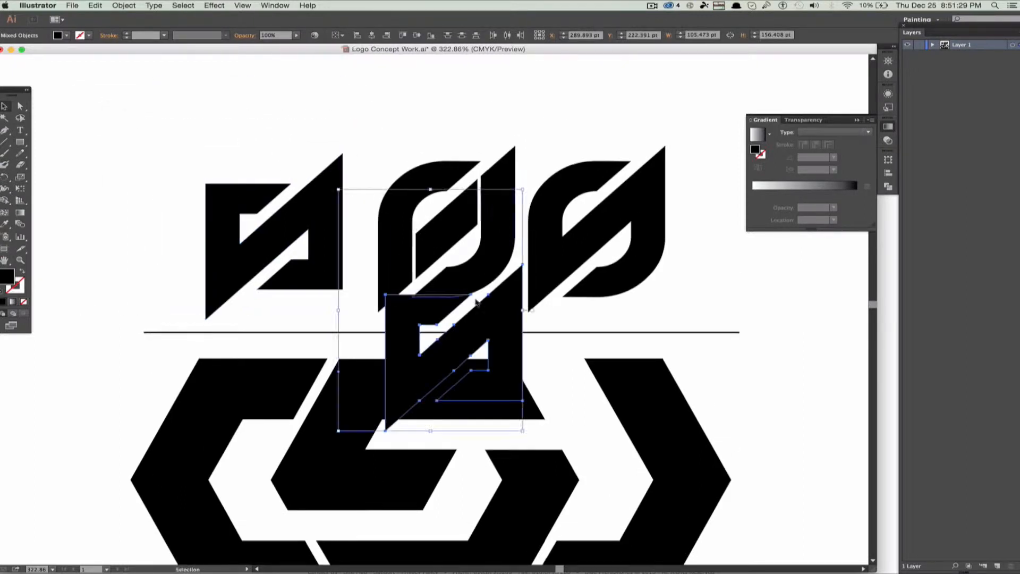
{"action": "key", "text": "super+z"}
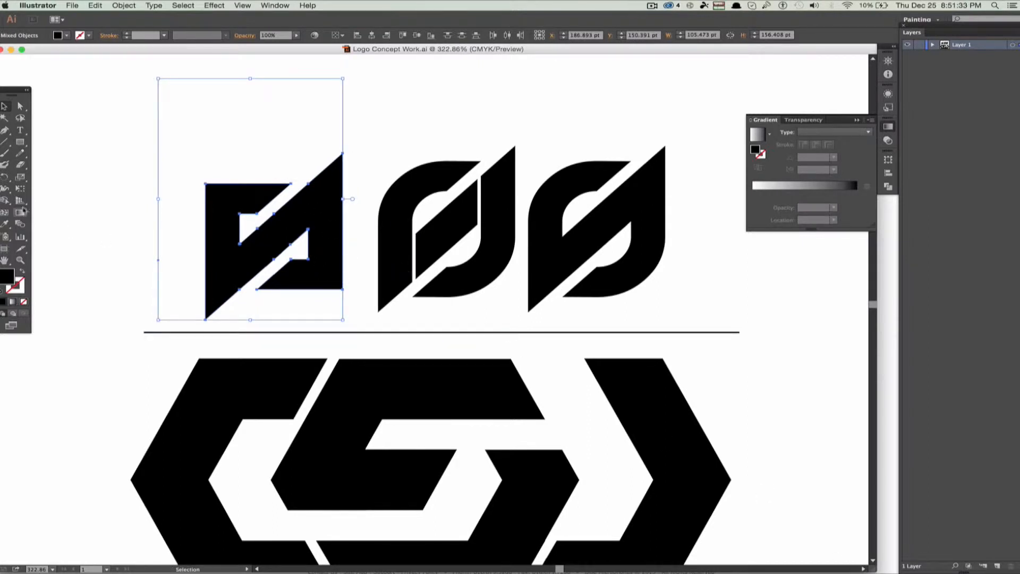
Add a new layer and paste the copied S logo onto it in the empty area below the existing artwork
{"action": "left_click", "coordinate": [998, 566]}
{"action": "left_click", "coordinate": [376, 119]}
{"action": "scroll", "coordinate": [377, 119], "scroll_direction": "up", "scroll_amount": 5}
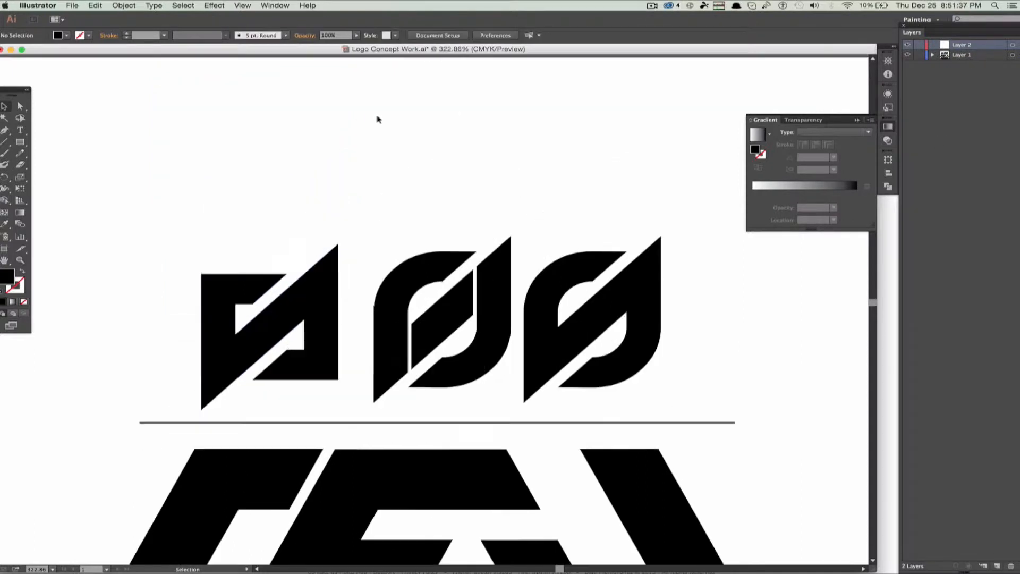
{"action": "scroll", "coordinate": [377, 119], "scroll_direction": "down", "scroll_amount": 6}
{"action": "scroll", "coordinate": [377, 119], "scroll_direction": "down", "scroll_amount": 10}
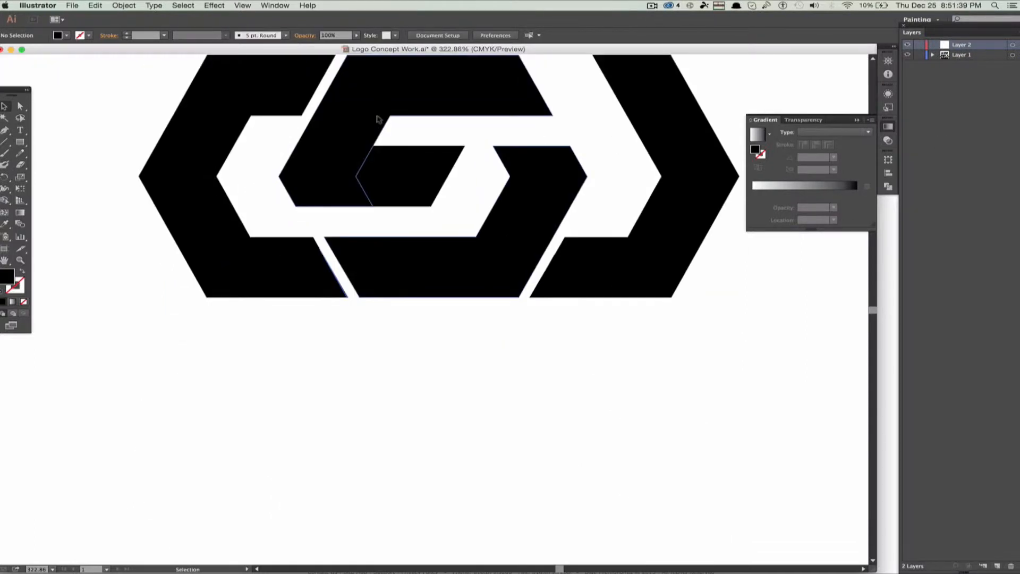
{"action": "key", "text": "a"}
{"action": "key", "text": "cmd+v"}
{"action": "key", "text": "v"}
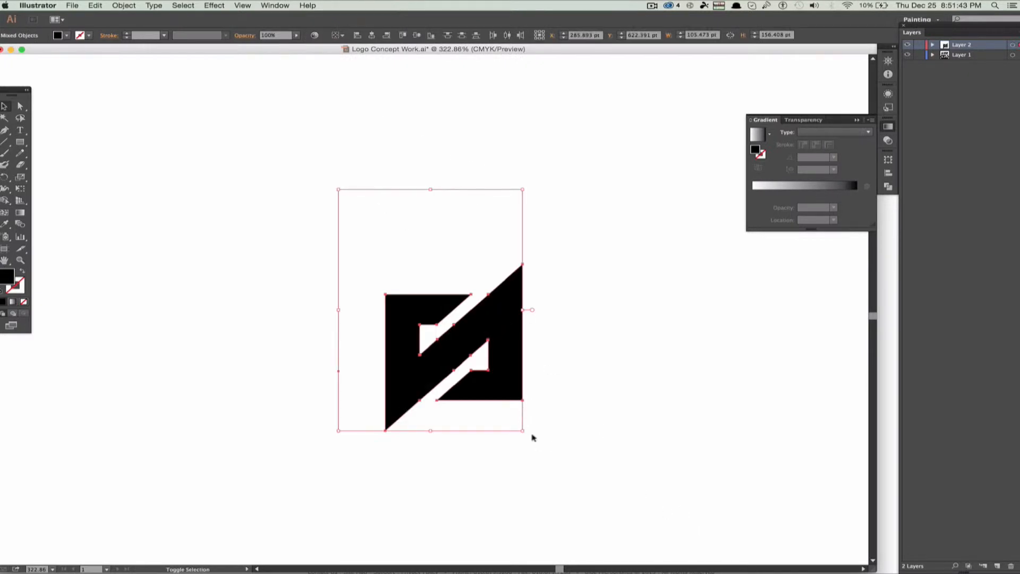
Scale the pasted logo up to about 150 by 222 pt and lower its opacity to a faint grey template
{"action": "left_click_drag", "start_coordinate": [522, 430], "coordinate": [657, 485]}
{"action": "left_click_drag", "start_coordinate": [550, 412], "coordinate": [536, 364]}
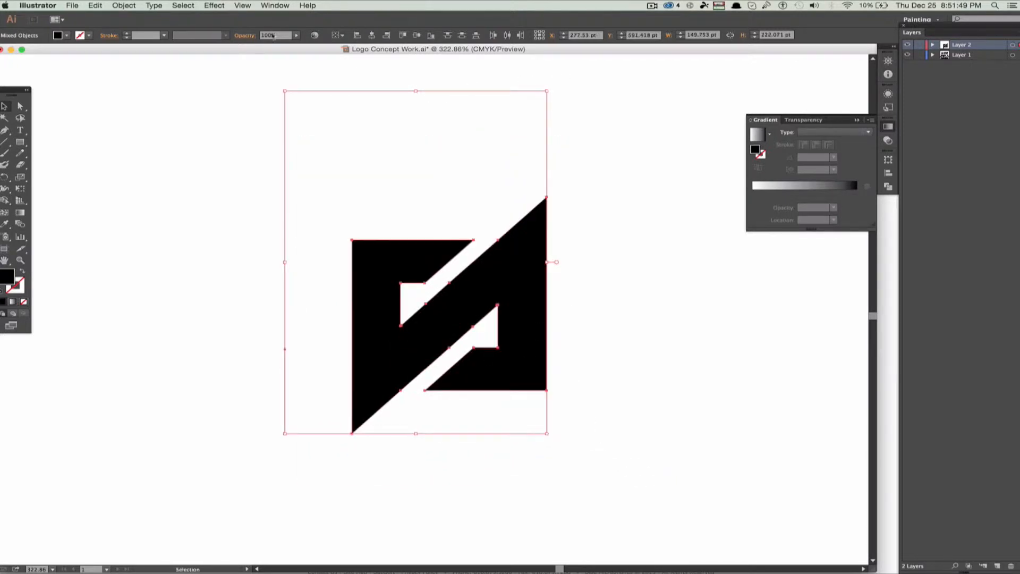
{"action": "left_click", "coordinate": [296, 36]}
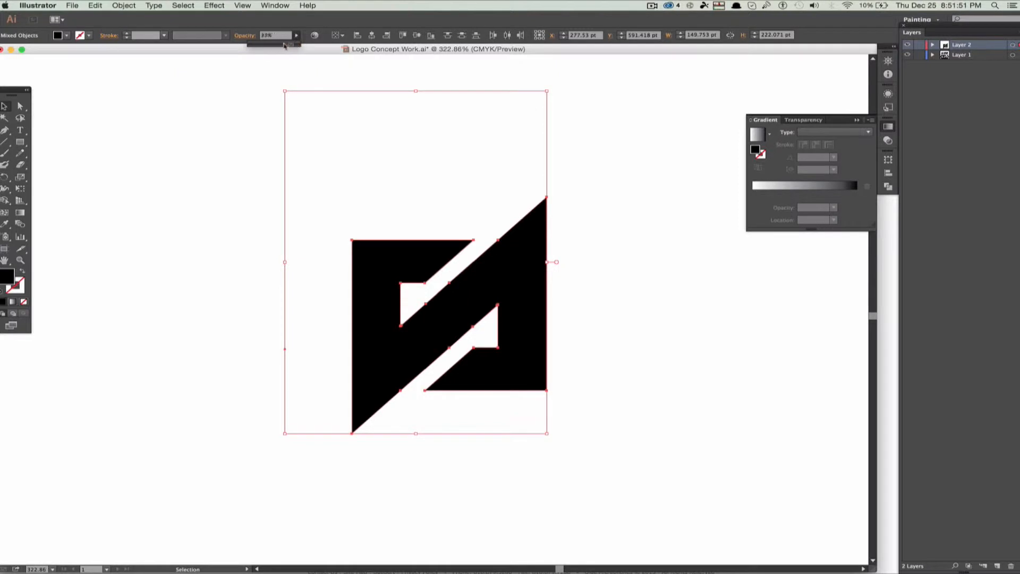
{"action": "left_click_drag", "start_coordinate": [261, 45], "coordinate": [257, 45]}
{"action": "left_click", "coordinate": [134, 201]}
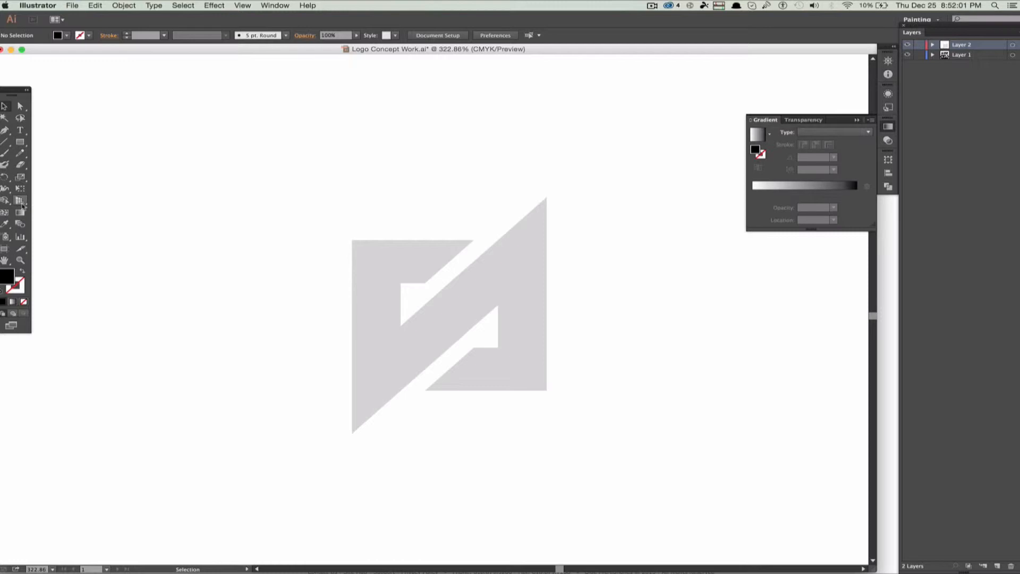
Lock the template layer, add a new layer and draw a rectangle about 76 by 29 pt over the logo's upper horizontal bar
{"action": "left_click", "coordinate": [21, 141]}
{"action": "left_click", "coordinate": [997, 566]}
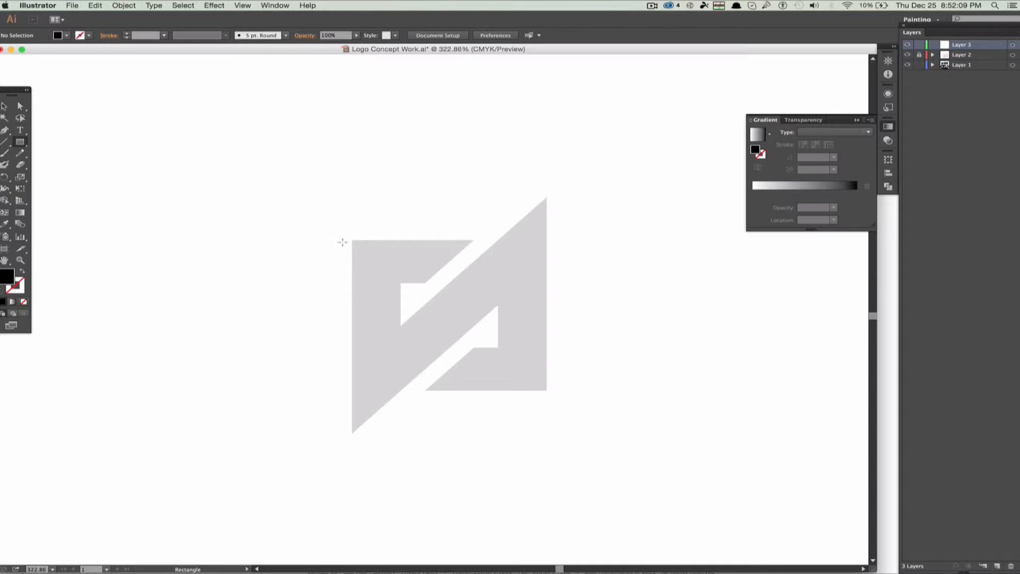
{"action": "left_click_drag", "start_coordinate": [349, 237], "coordinate": [484, 283]}
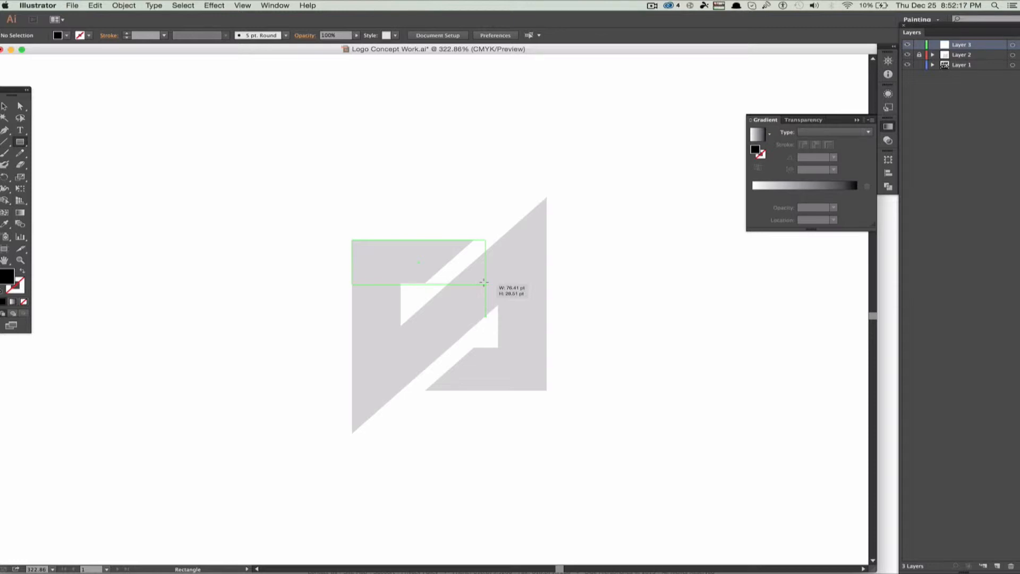
{"action": "left_click_drag", "start_coordinate": [483, 283], "coordinate": [483, 283]}
Duplicate the black rectangle and place the copy exactly over the original
{"action": "left_click", "coordinate": [6, 105]}
{"action": "left_click", "coordinate": [144, 119]}
{"action": "left_click", "coordinate": [467, 248]}
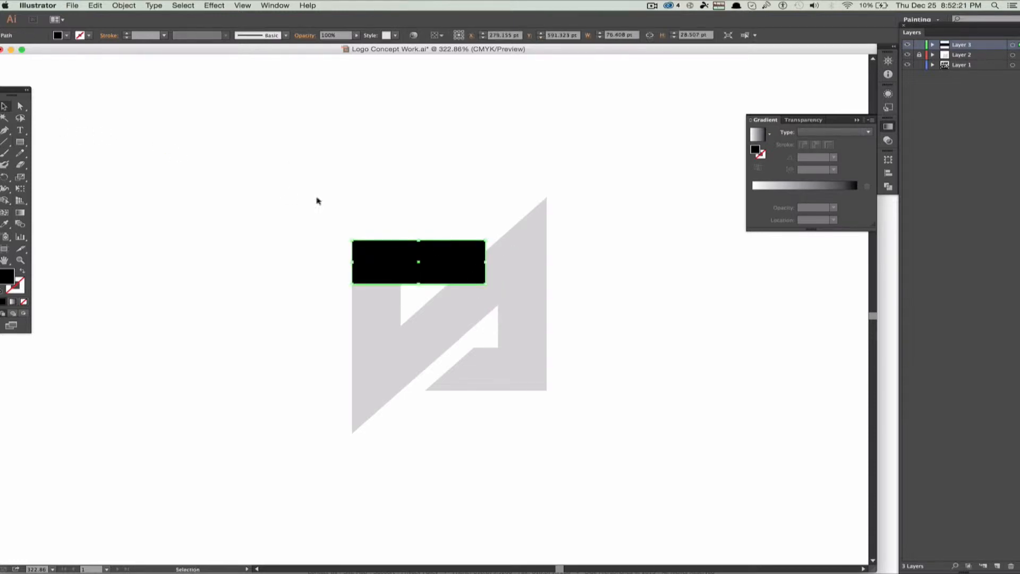
{"action": "key", "text": "ctrl+c"}
{"action": "key", "text": "ctrl+v"}
{"action": "left_click_drag", "start_coordinate": [455, 302], "coordinate": [417, 262]}
{"action": "left_click", "coordinate": [20, 105]}
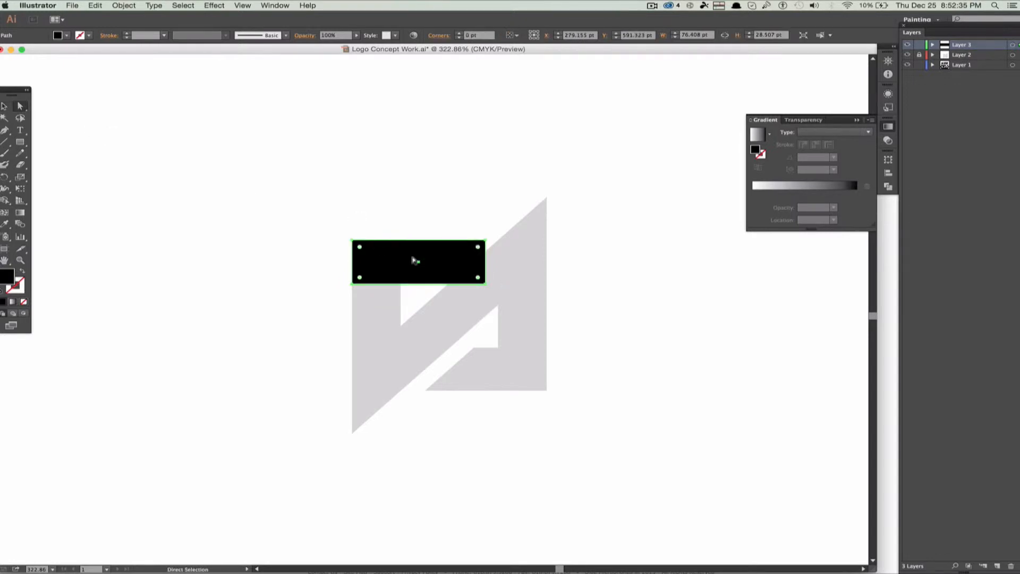
{"action": "left_click_drag", "start_coordinate": [417, 261], "coordinate": [393, 250]}
{"action": "key", "text": "super+z"}
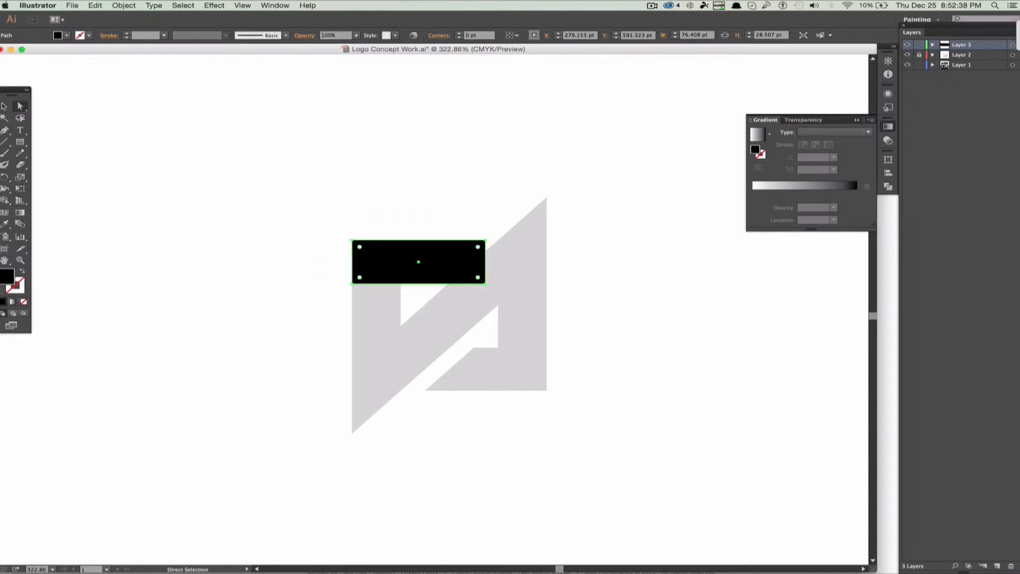
{"action": "left_click", "coordinate": [4, 106]}
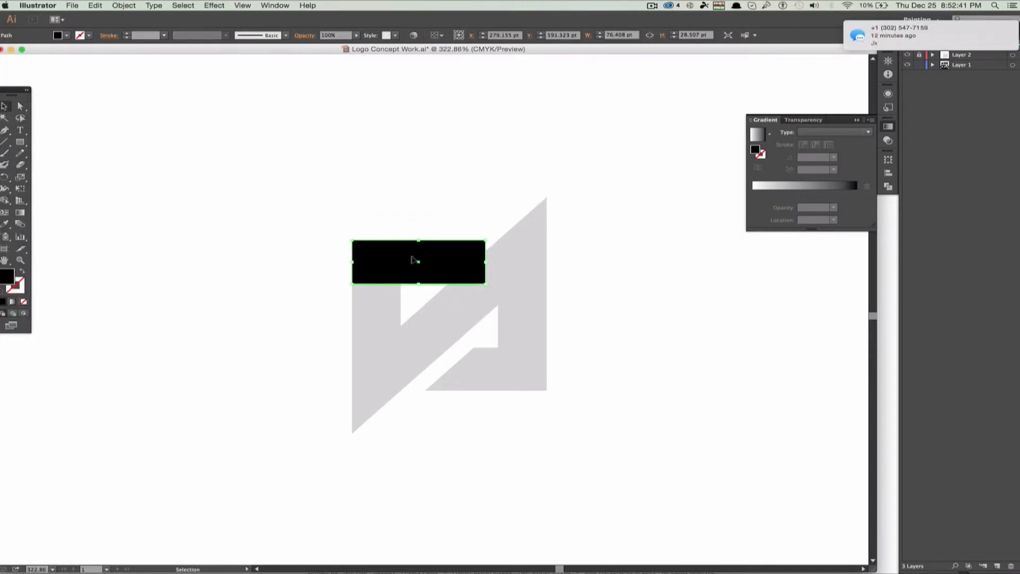
Isolate the rectangle copy, rotate it upright, align it with the logo's left edge and stretch it down past the lower tip
{"action": "double_click", "coordinate": [415, 260]}
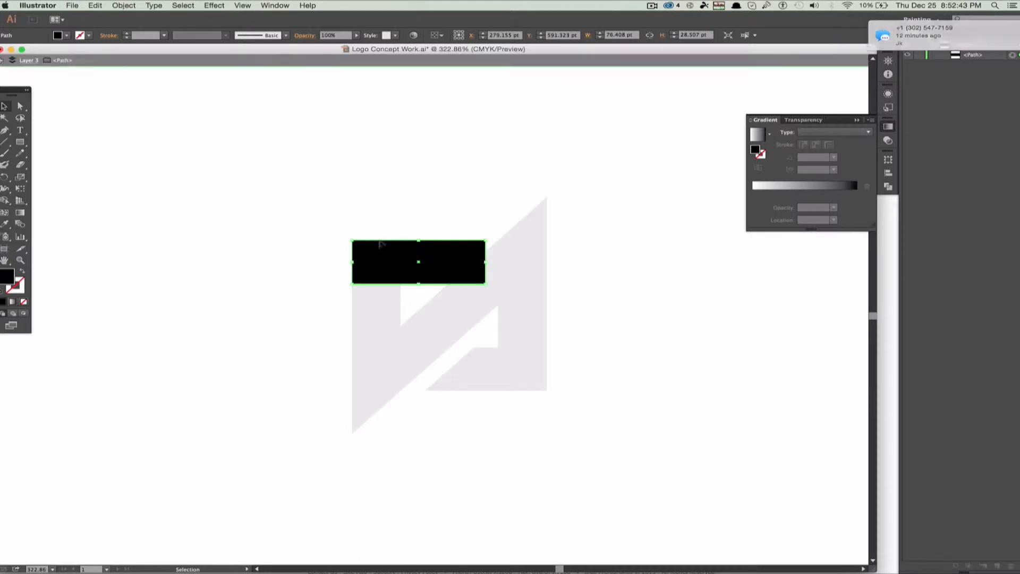
{"action": "left_click_drag", "start_coordinate": [436, 264], "coordinate": [430, 289]}
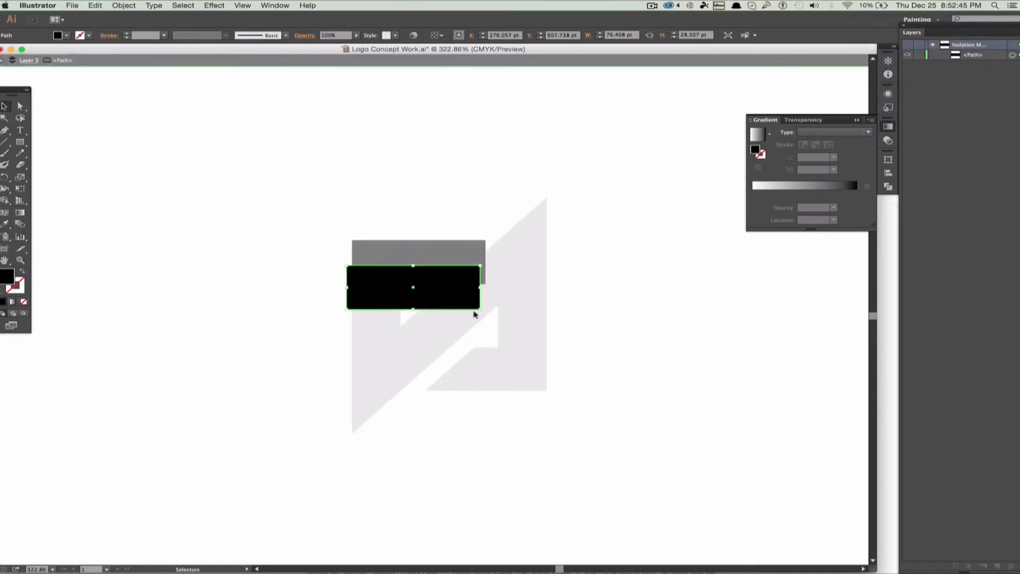
{"action": "left_click_drag", "start_coordinate": [480, 311], "coordinate": [385, 318]}
{"action": "scroll", "coordinate": [466, 381], "scroll_direction": "down", "scroll_amount": 3}
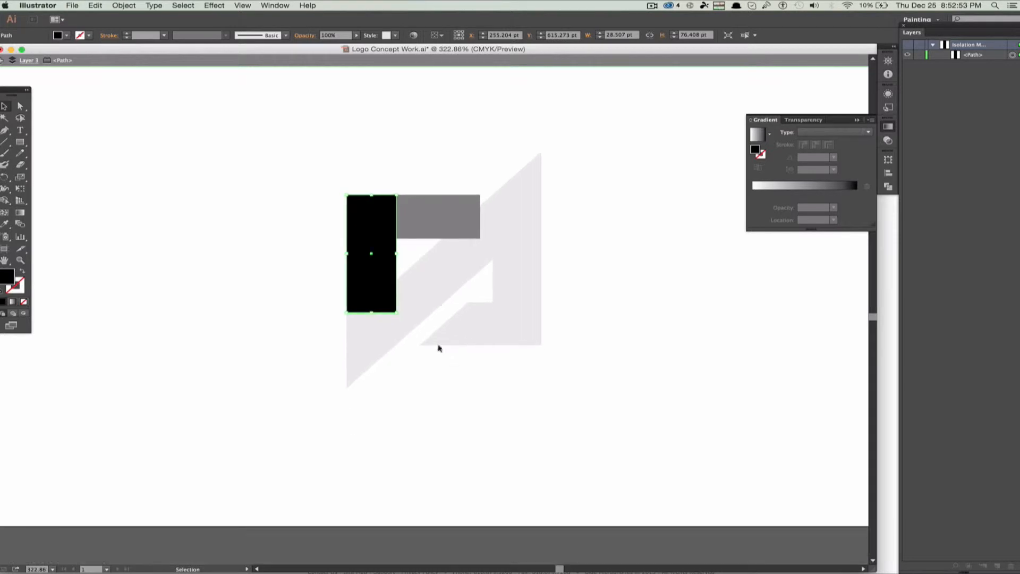
{"action": "left_click_drag", "start_coordinate": [372, 314], "coordinate": [365, 394]}
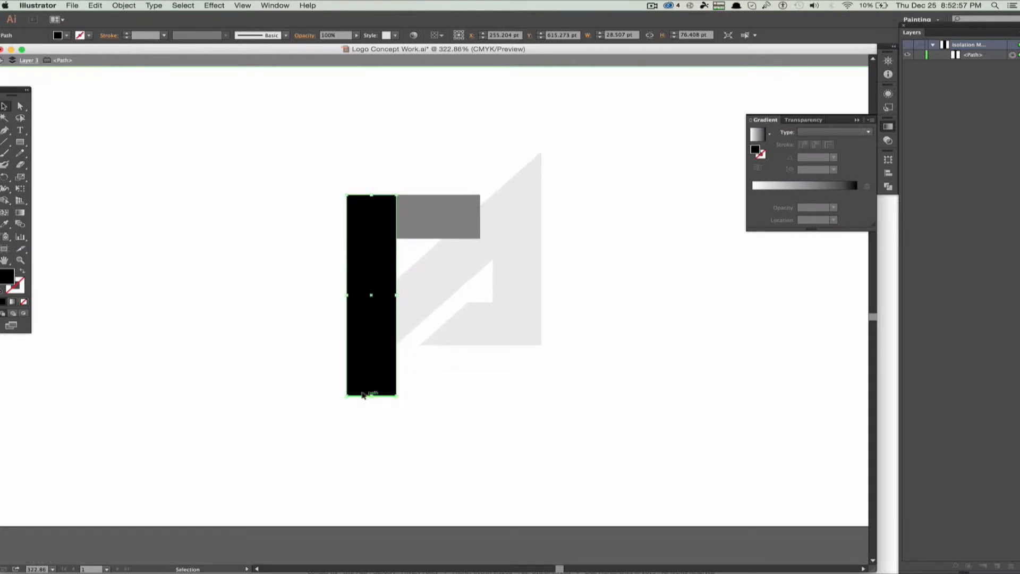
Duplicate the vertical bar, rotate the copy diagonally and place it over the logo's diagonal stroke
{"action": "key", "text": "a"}
{"action": "key", "text": "super+v"}
{"action": "left_click_drag", "start_coordinate": [454, 318], "coordinate": [476, 289]}
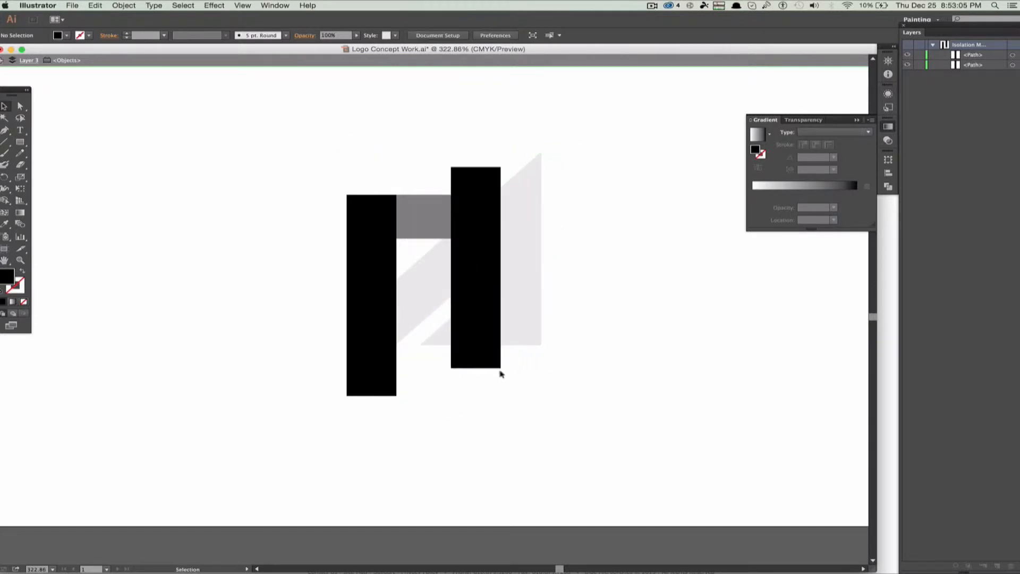
{"action": "left_click_drag", "start_coordinate": [503, 369], "coordinate": [408, 362]}
{"action": "left_click_drag", "start_coordinate": [426, 304], "coordinate": [407, 295]}
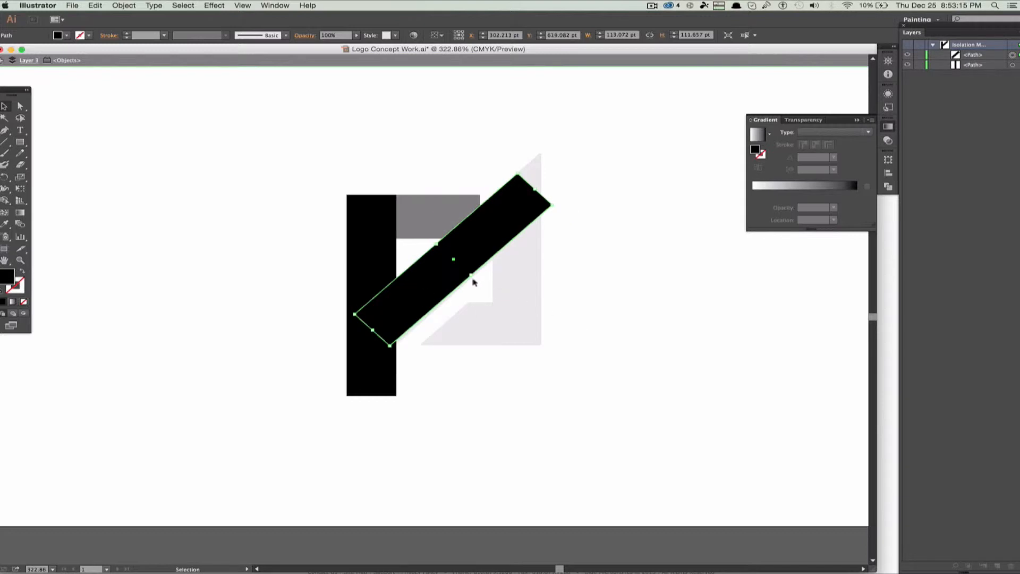
{"action": "left_click", "coordinate": [418, 359]}
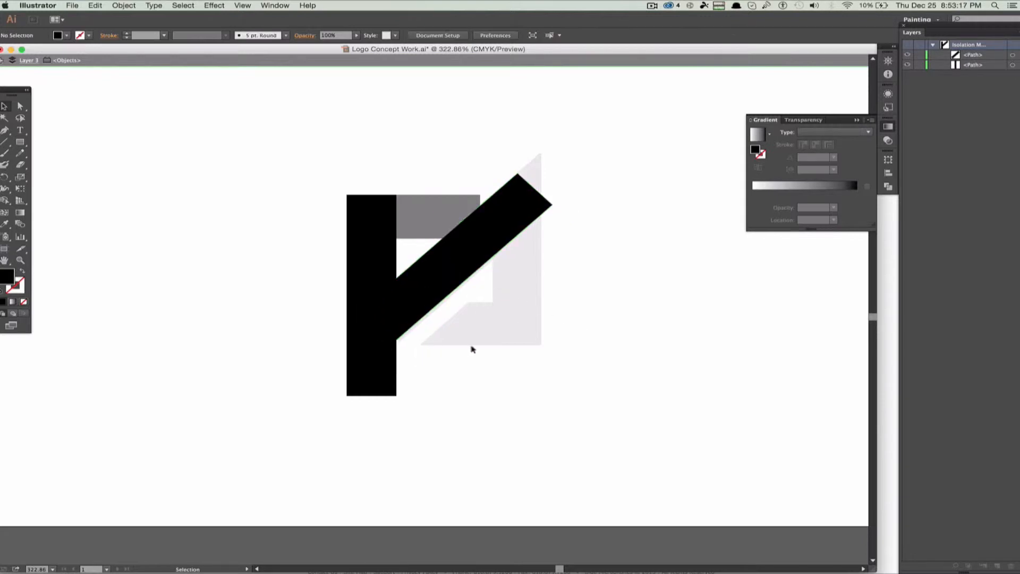
Fine-tune the diagonal bar's rotation and position to match the edges of the template's diagonal stroke
{"action": "scroll", "coordinate": [471, 349], "scroll_direction": "up", "scroll_amount": 5}
{"action": "scroll", "coordinate": [472, 350], "scroll_direction": "up", "scroll_amount": 1}
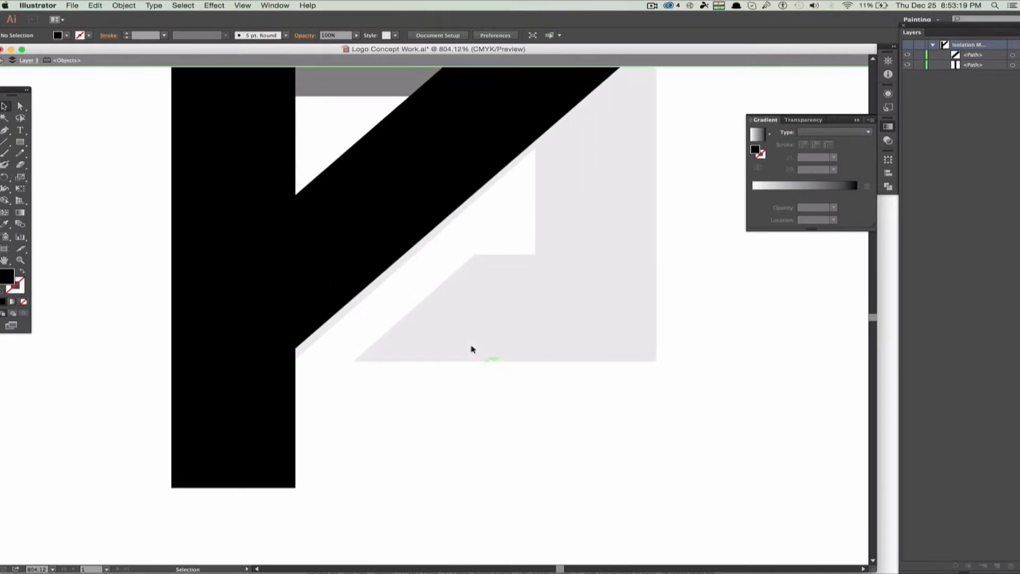
{"action": "left_click", "coordinate": [351, 246]}
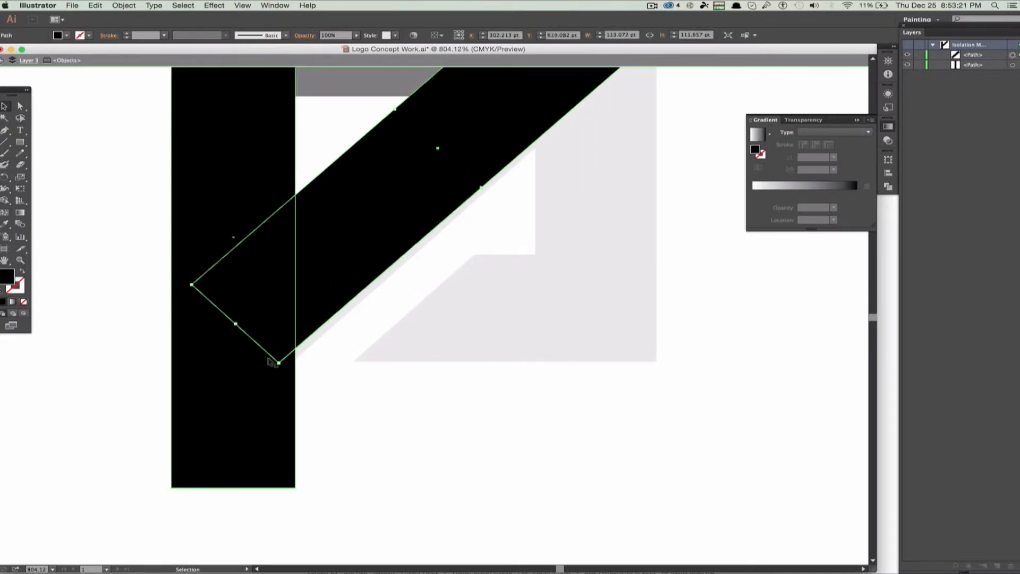
{"action": "left_click_drag", "start_coordinate": [271, 365], "coordinate": [278, 370]}
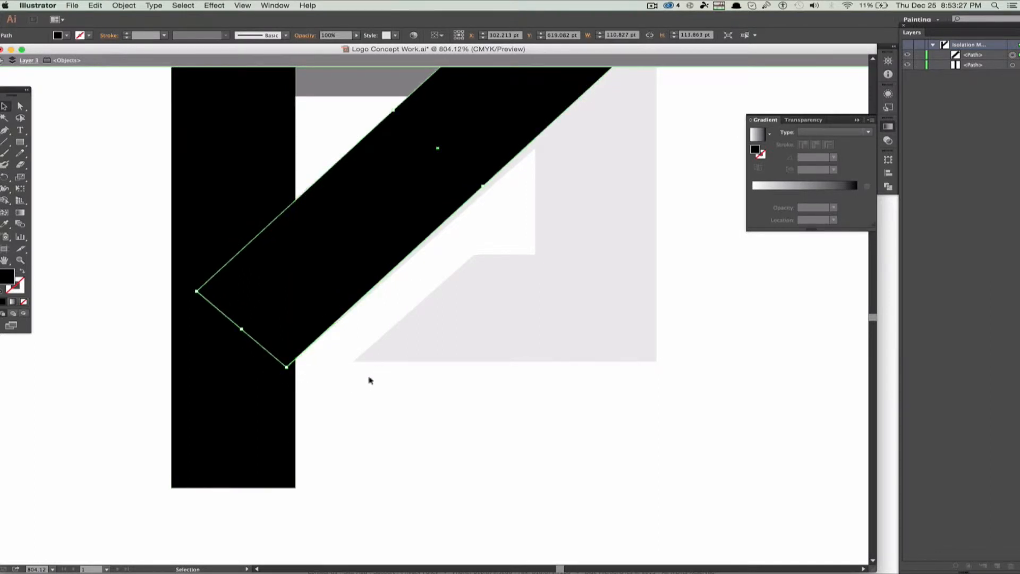
{"action": "scroll", "coordinate": [370, 380], "scroll_direction": "up", "scroll_amount": 5}
{"action": "left_click_drag", "start_coordinate": [509, 249], "coordinate": [515, 248]}
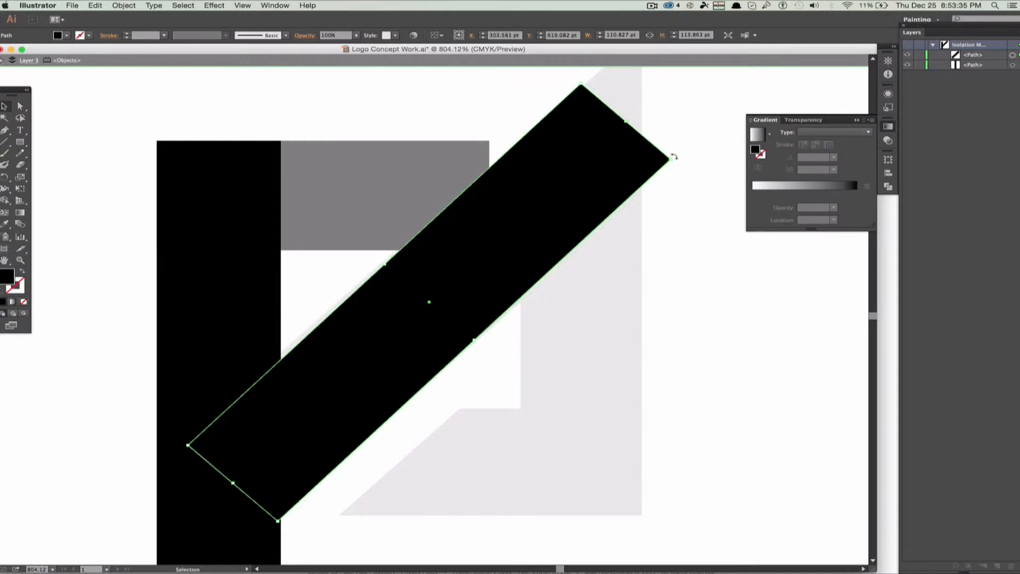
{"action": "left_click_drag", "start_coordinate": [674, 157], "coordinate": [678, 157]}
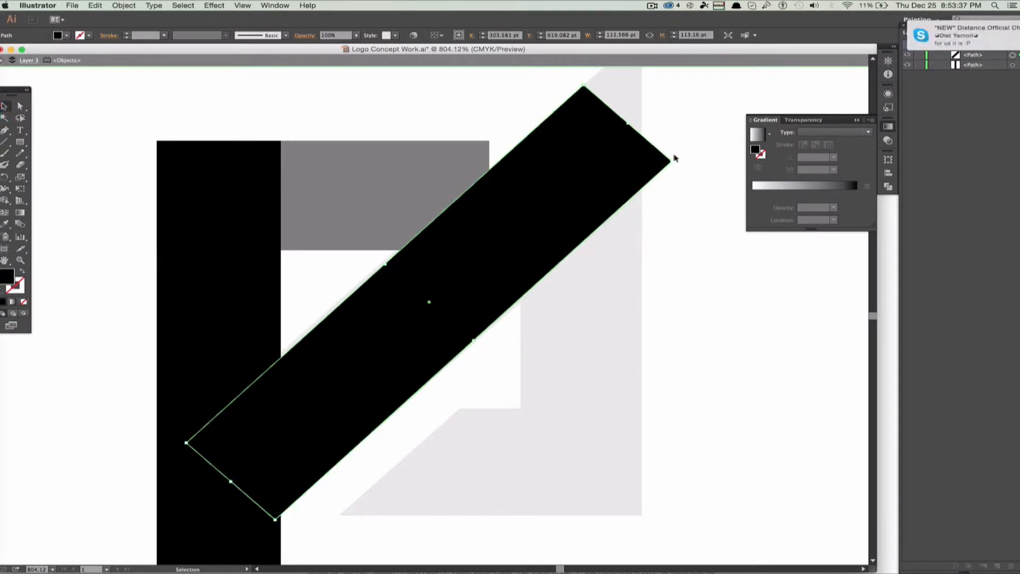
{"action": "left_click", "coordinate": [670, 184]}
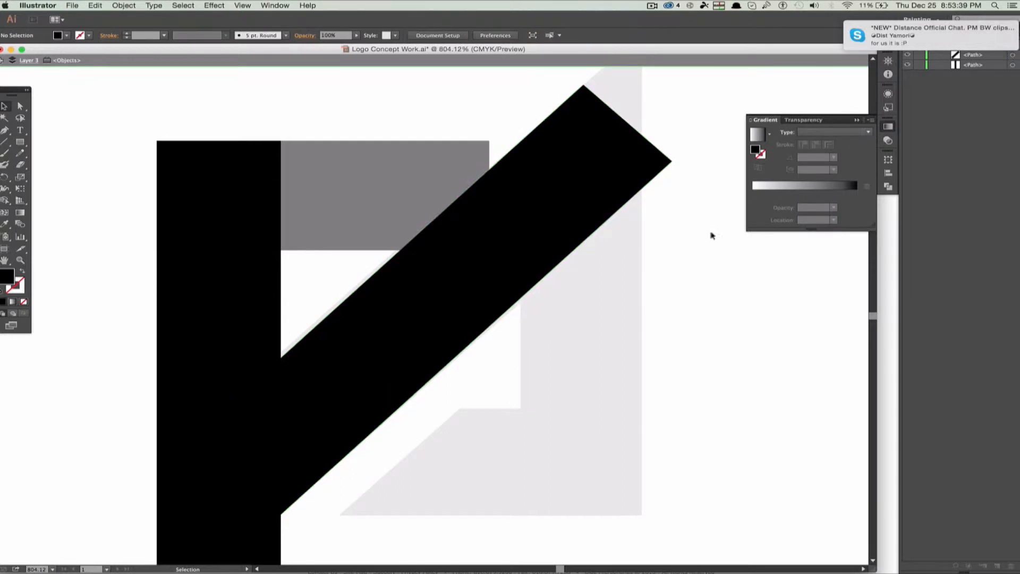
{"action": "left_click", "coordinate": [630, 190]}
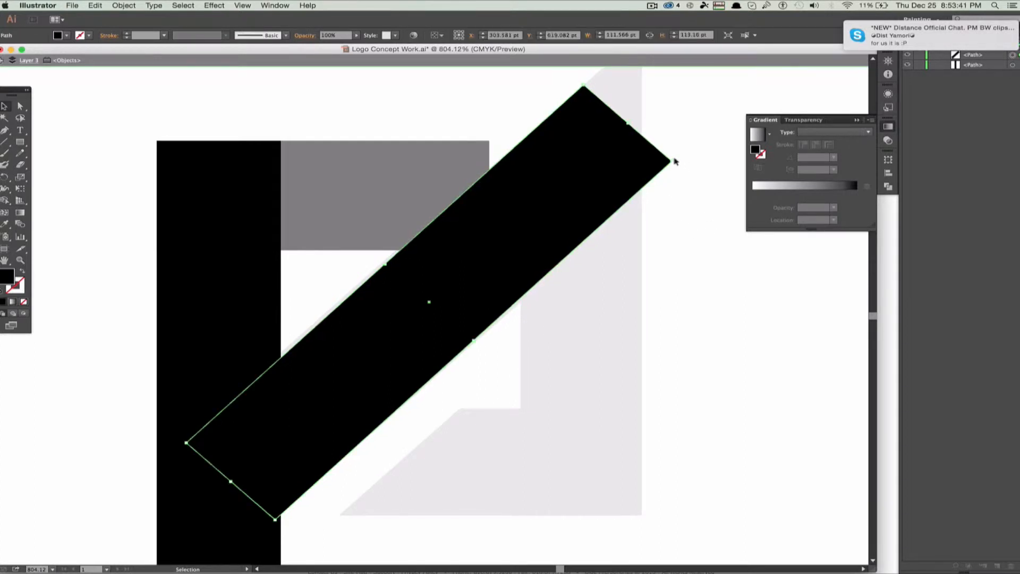
{"action": "left_click_drag", "start_coordinate": [674, 158], "coordinate": [675, 162]}
Lengthen the diagonal bar at both ends so it extends beyond the template logo's outline
{"action": "scroll", "coordinate": [693, 275], "scroll_direction": "down", "scroll_amount": 10}
{"action": "scroll", "coordinate": [693, 276], "scroll_direction": "left", "scroll_amount": 2}
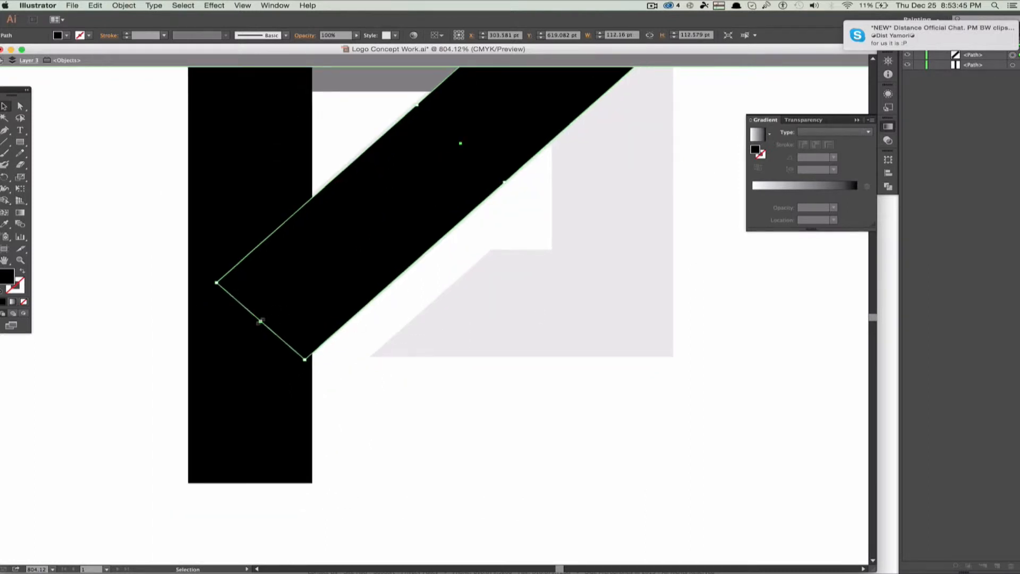
{"action": "left_click_drag", "start_coordinate": [261, 319], "coordinate": [28, 452]}
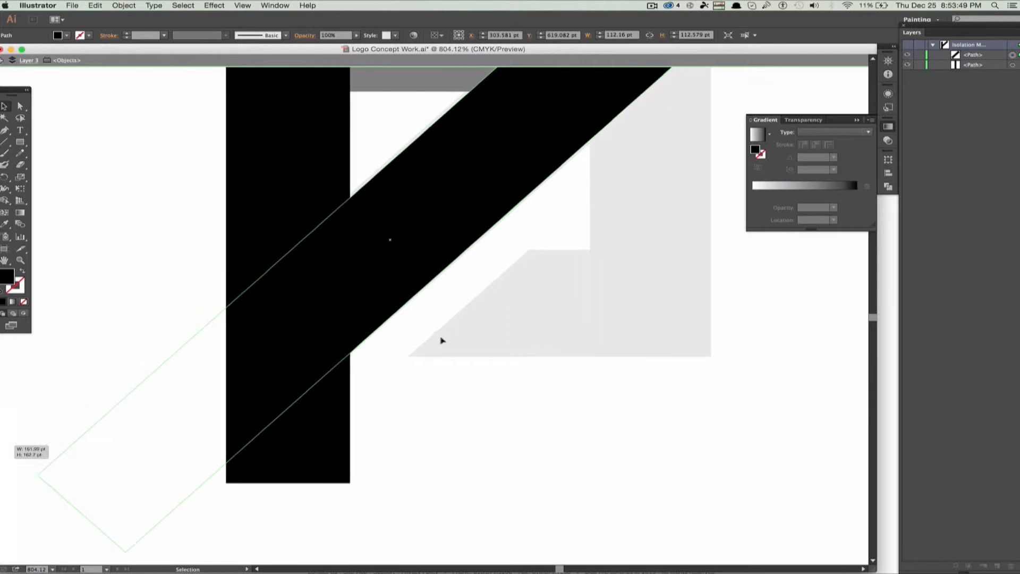
{"action": "scroll", "coordinate": [444, 340], "scroll_direction": "up", "scroll_amount": 6}
{"action": "scroll", "coordinate": [445, 340], "scroll_direction": "right", "scroll_amount": 3}
{"action": "scroll", "coordinate": [444, 339], "scroll_direction": "up", "scroll_amount": 3}
{"action": "scroll", "coordinate": [444, 339], "scroll_direction": "right", "scroll_amount": 2}
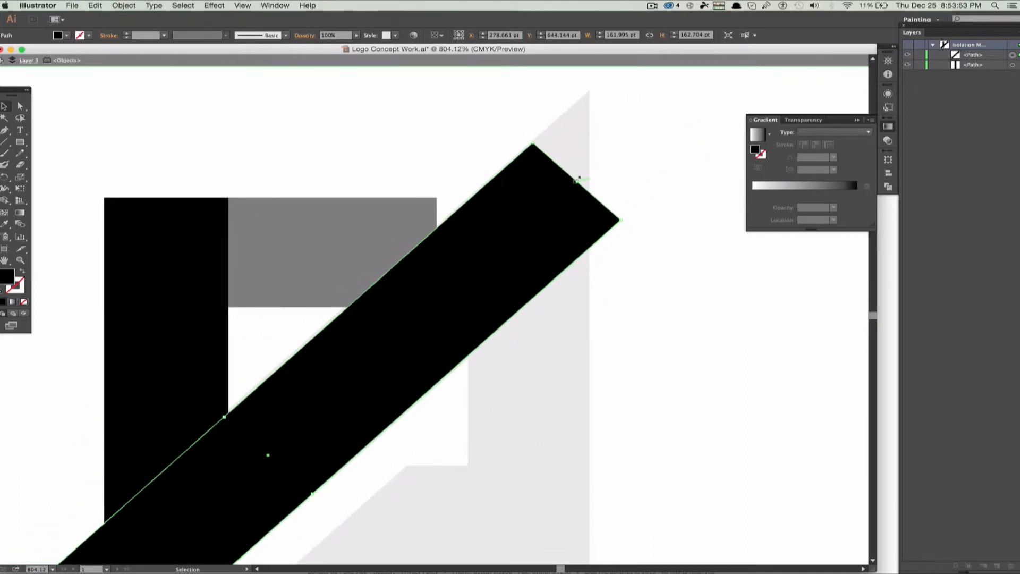
{"action": "left_click_drag", "start_coordinate": [579, 178], "coordinate": [678, 113]}
{"action": "left_click", "coordinate": [684, 261]}
{"action": "key", "text": "super+0"}
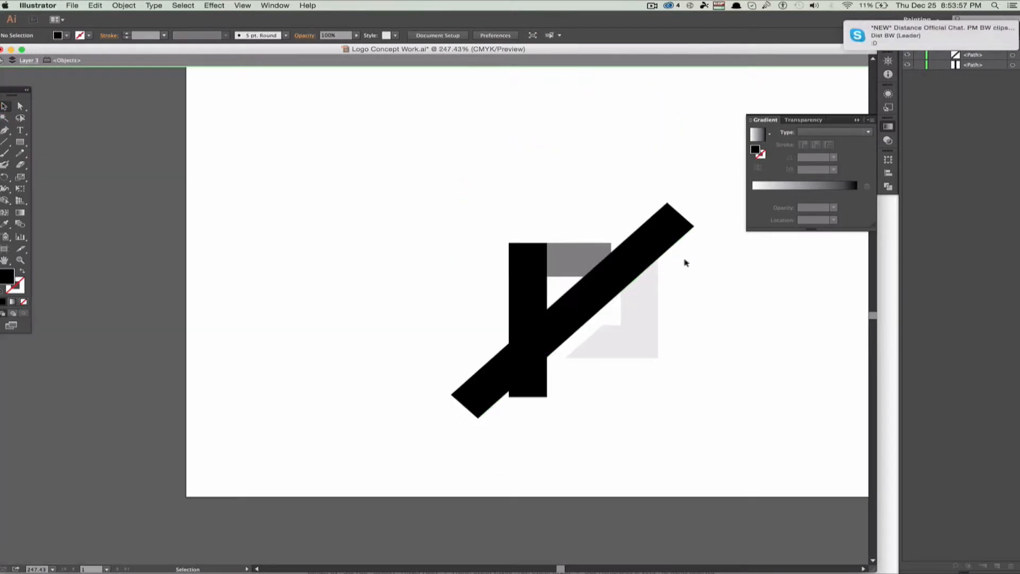
{"action": "scroll", "coordinate": [672, 303], "scroll_direction": "right", "scroll_amount": 6}
{"action": "left_click", "coordinate": [503, 280]}
{"action": "key", "text": "a"}
{"action": "key", "text": "super+v"}
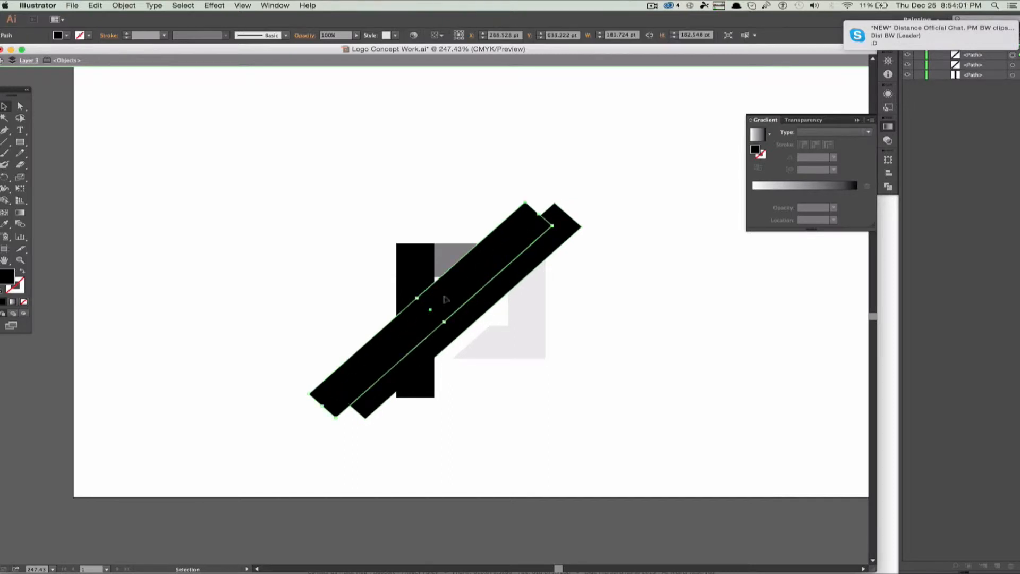
{"action": "key", "text": "super+z"}
Duplicate the vertical bar and place the copy along the template's right edge, with its lower end on the template's bottom edge
{"action": "left_click", "coordinate": [434, 381]}
{"action": "key", "text": "super+c"}
{"action": "key", "text": "super+v"}
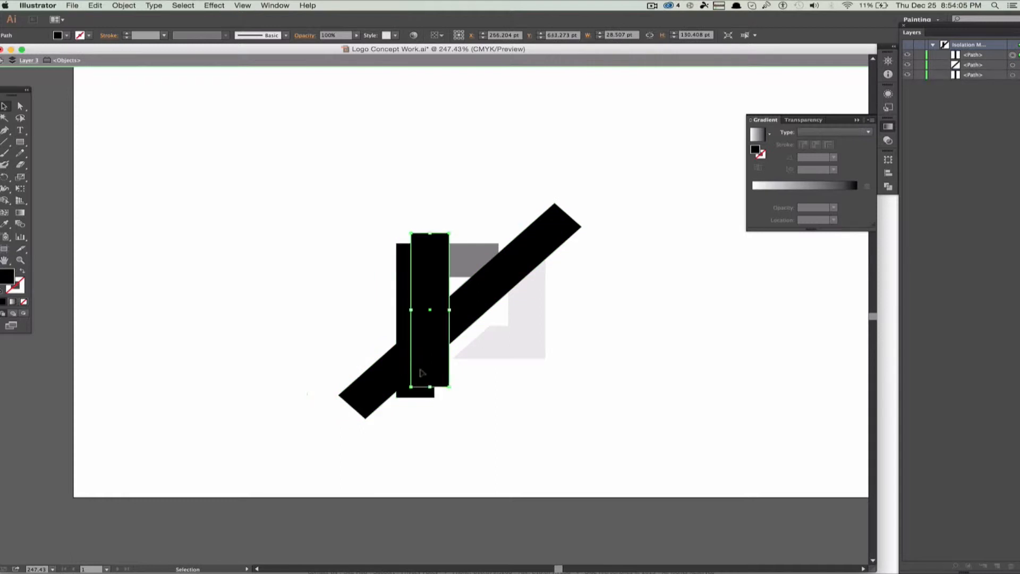
{"action": "left_click_drag", "start_coordinate": [425, 355], "coordinate": [520, 329]}
{"action": "left_click", "coordinate": [643, 356]}
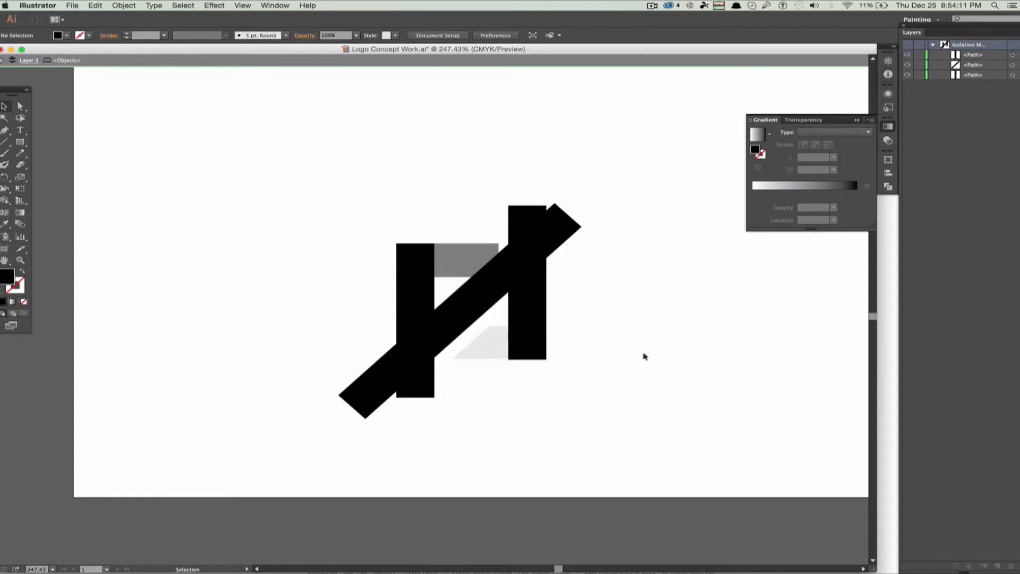
{"action": "key", "text": "a"}
{"action": "left_click", "coordinate": [539, 335]}
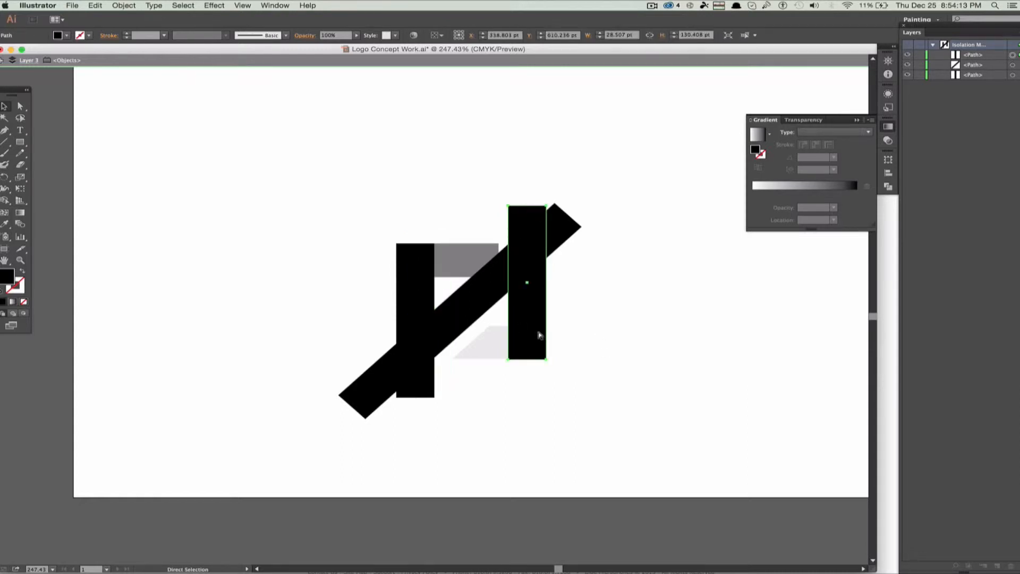
{"action": "key", "text": "v"}
Duplicate the upper horizontal bar, align the copy with the logo's lower-right corner, and leave isolation mode
{"action": "left_click", "coordinate": [466, 258]}
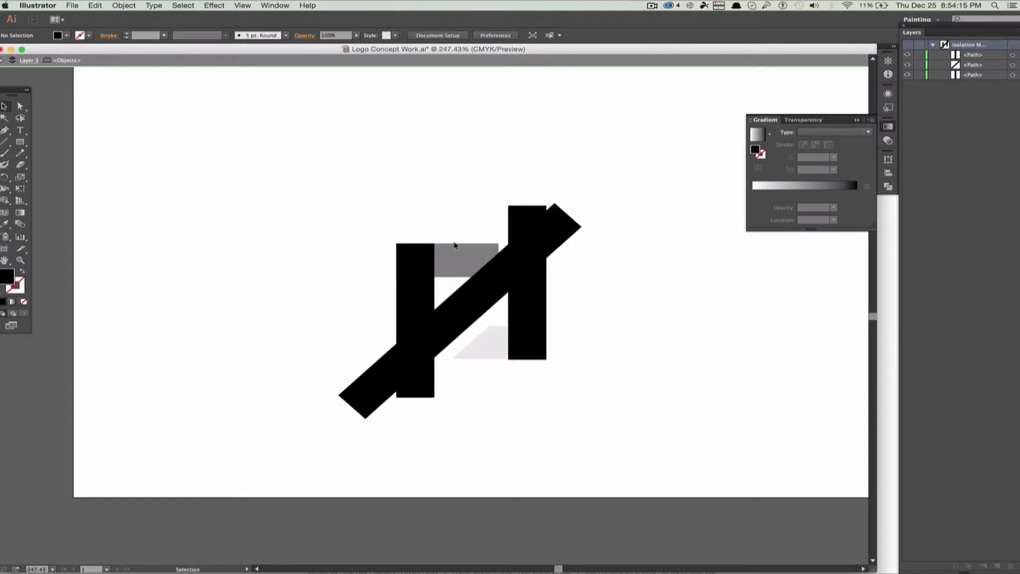
{"action": "left_click", "coordinate": [3, 60]}
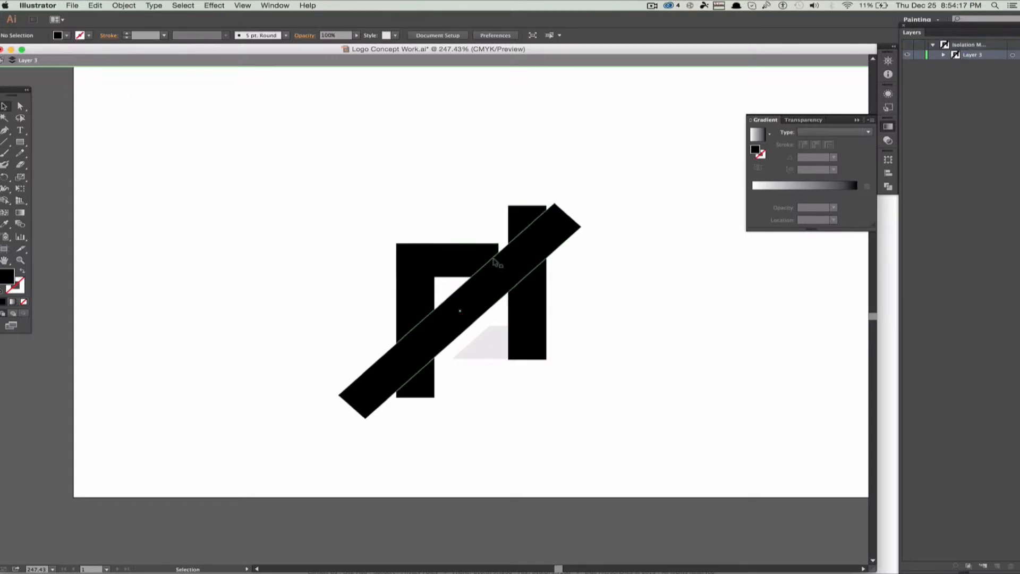
{"action": "left_click_drag", "start_coordinate": [458, 255], "coordinate": [520, 341], "text": "alt"}
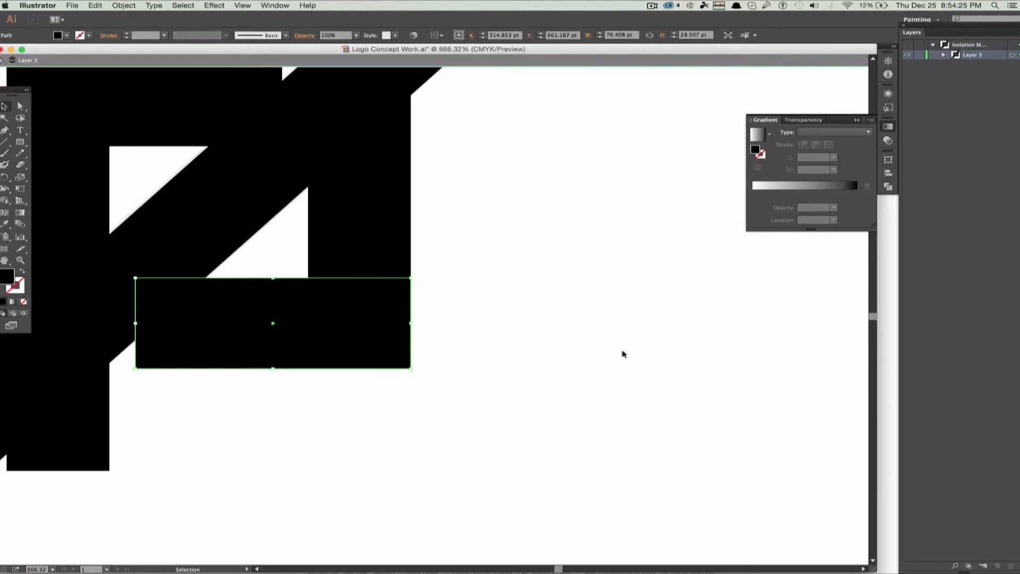
{"action": "scroll", "coordinate": [618, 352], "scroll_direction": "left", "scroll_amount": 4}
{"action": "scroll", "coordinate": [619, 352], "scroll_direction": "up", "scroll_amount": 2}
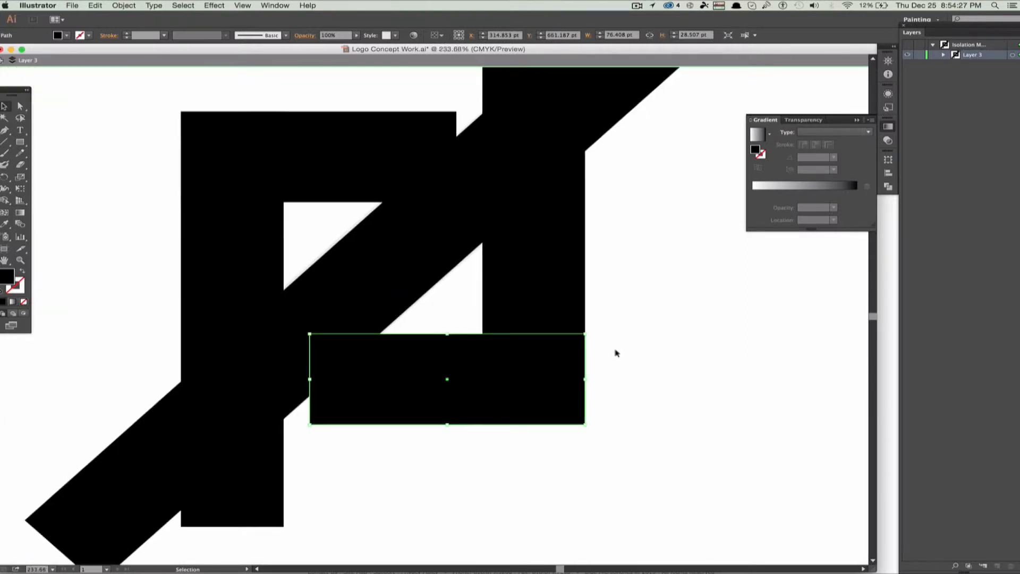
{"action": "scroll", "coordinate": [617, 353], "scroll_direction": "down", "scroll_amount": 3}
{"action": "scroll", "coordinate": [616, 353], "scroll_direction": "up", "scroll_amount": 3}
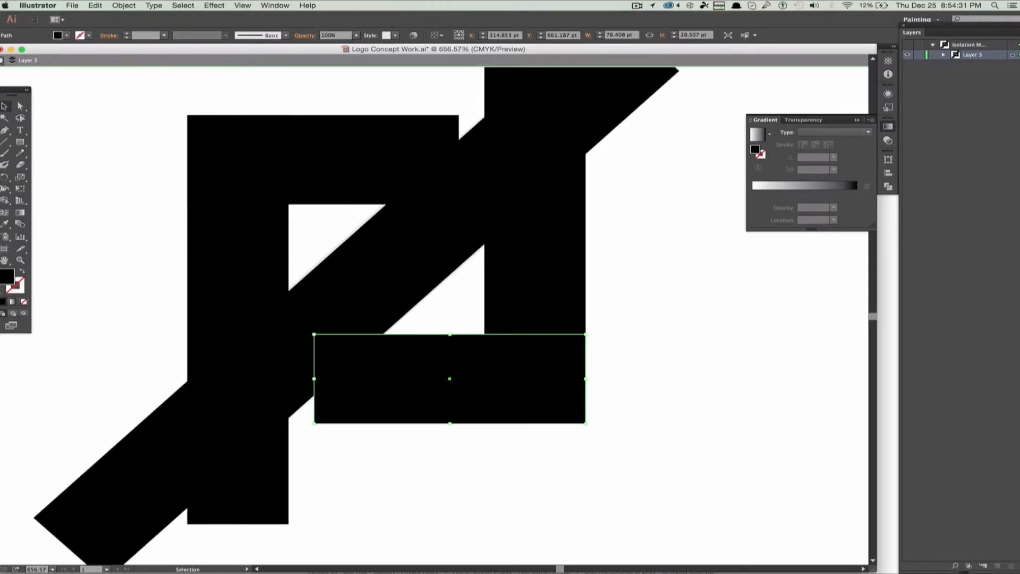
{"action": "key", "text": "Escape"}
{"action": "left_click", "coordinate": [965, 55]}
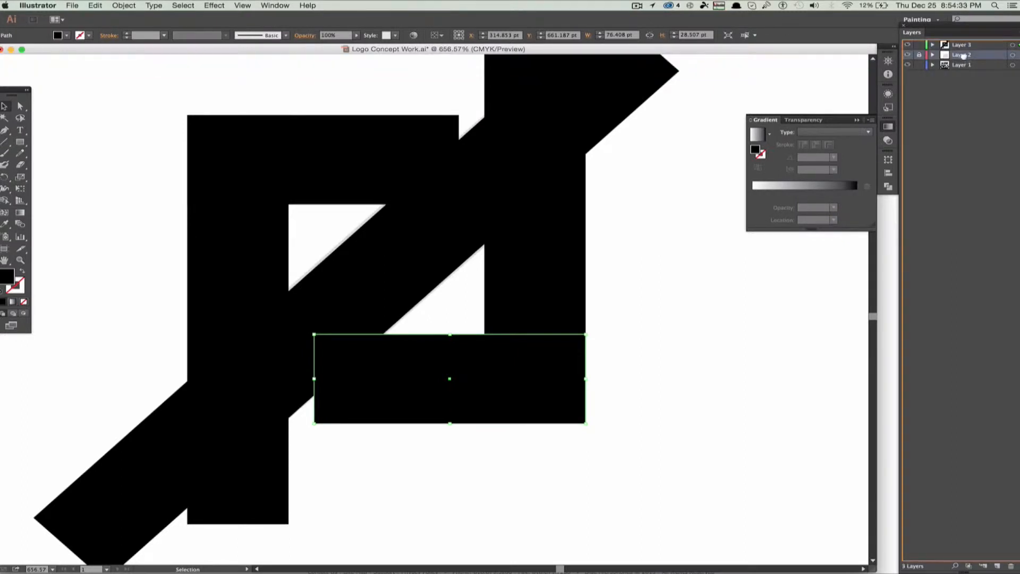
{"action": "left_click_drag", "start_coordinate": [952, 54], "coordinate": [946, 43]}
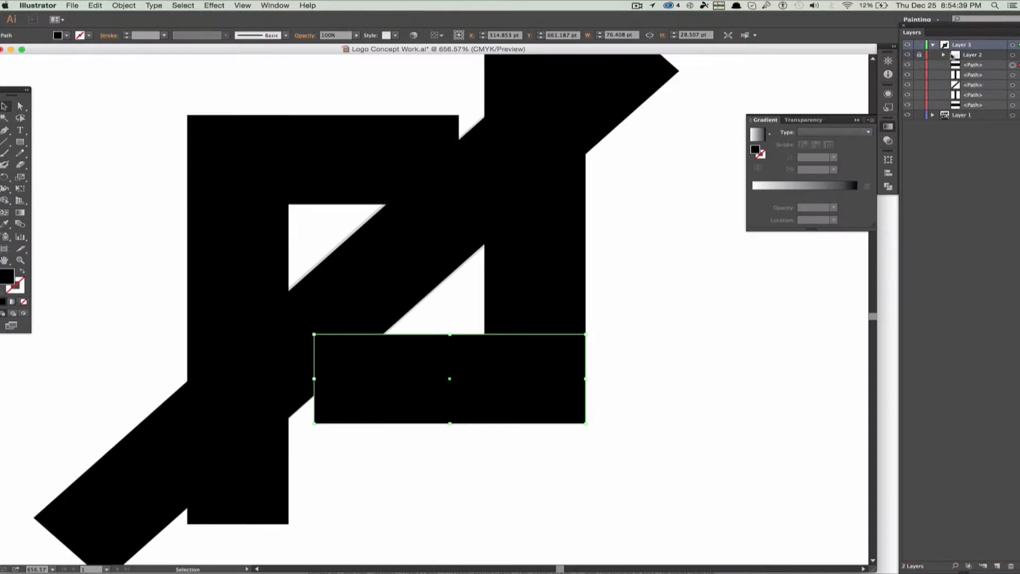
{"action": "key", "text": "super+z"}
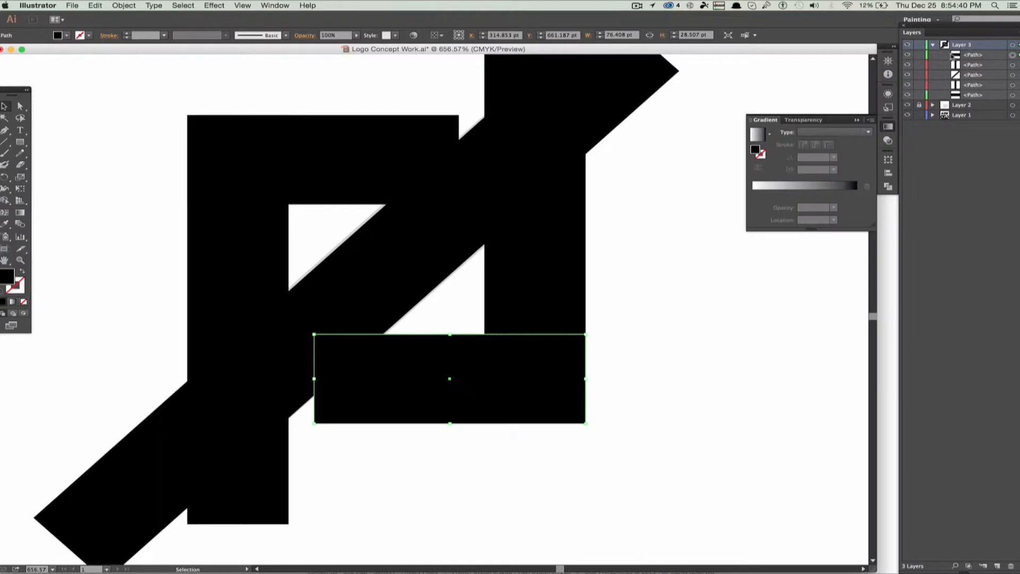
Collapse Layer 3 and move it below Layer 2 in the stacking order
{"action": "left_click", "coordinate": [933, 46]}
{"action": "left_click_drag", "start_coordinate": [947, 45], "coordinate": [951, 61]}
{"action": "left_click", "coordinate": [925, 45]}
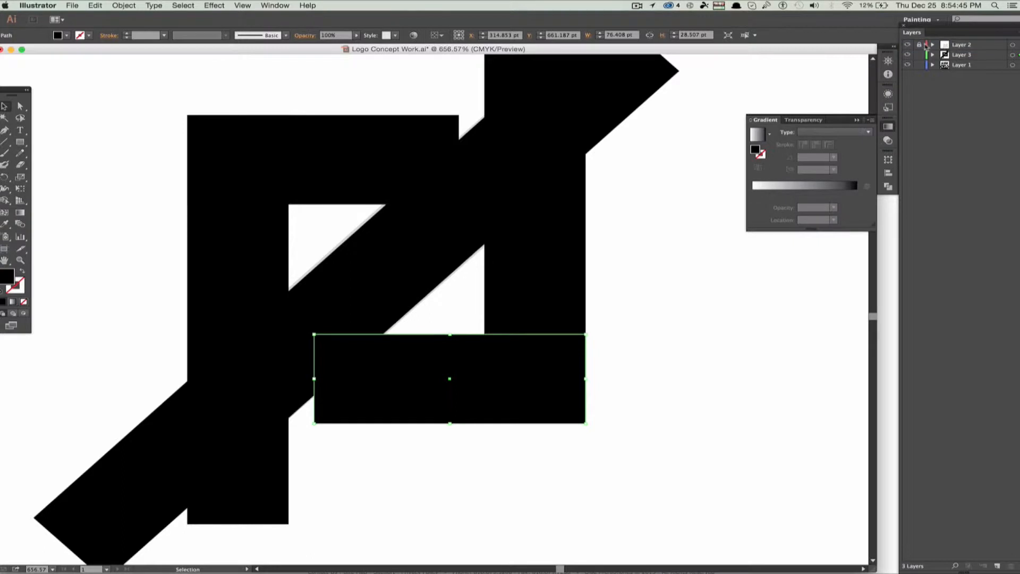
Unlock and expand Layer 2, and lock Layer 3
{"action": "left_click", "coordinate": [951, 45]}
{"action": "left_click", "coordinate": [933, 45]}
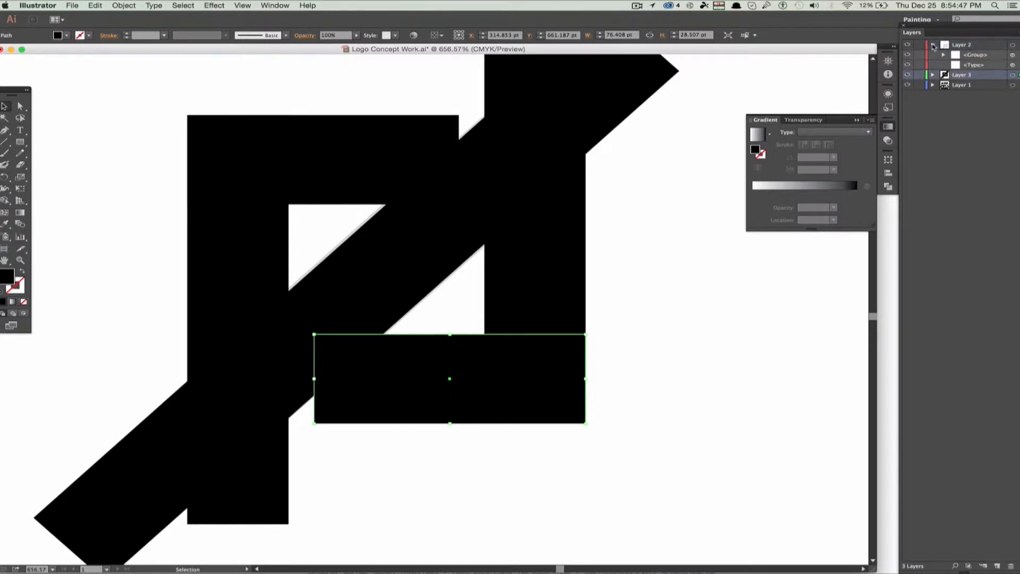
{"action": "left_click", "coordinate": [919, 75]}
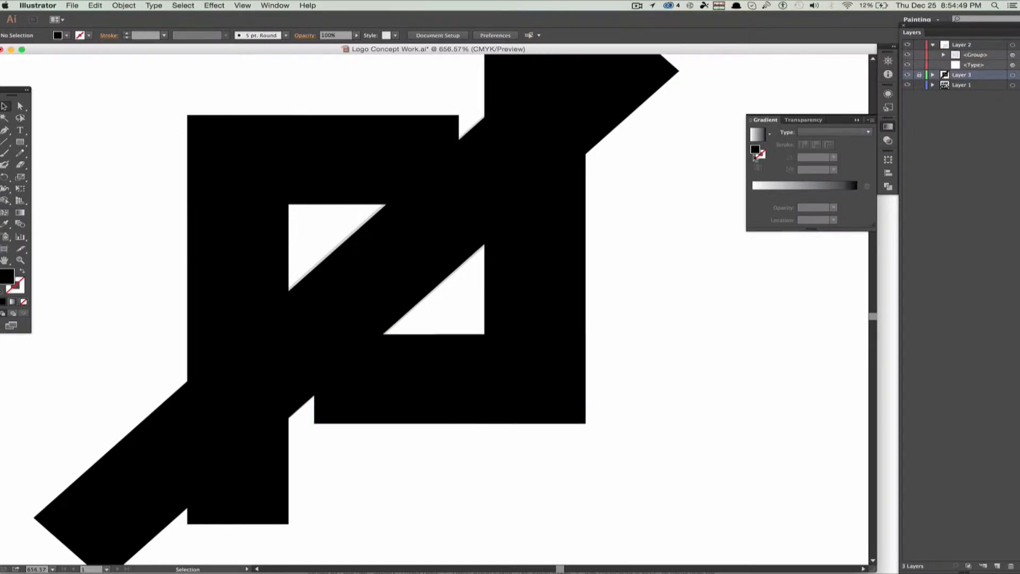
Select the template artwork on Layer 2 and change its fill to white
{"action": "scroll", "coordinate": [645, 217], "scroll_direction": "down", "scroll_amount": 10}
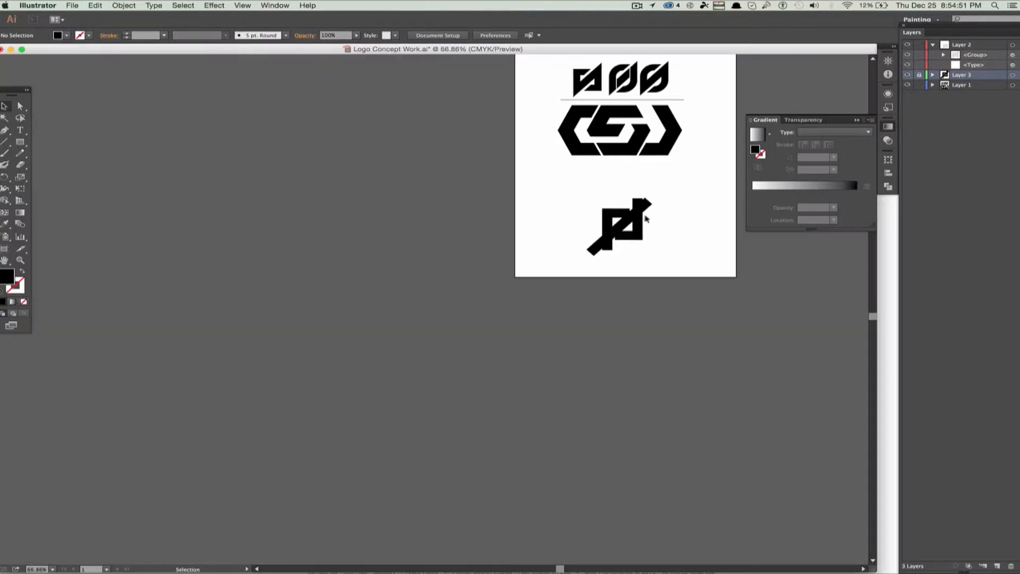
{"action": "scroll", "coordinate": [631, 217], "scroll_direction": "up", "scroll_amount": 4}
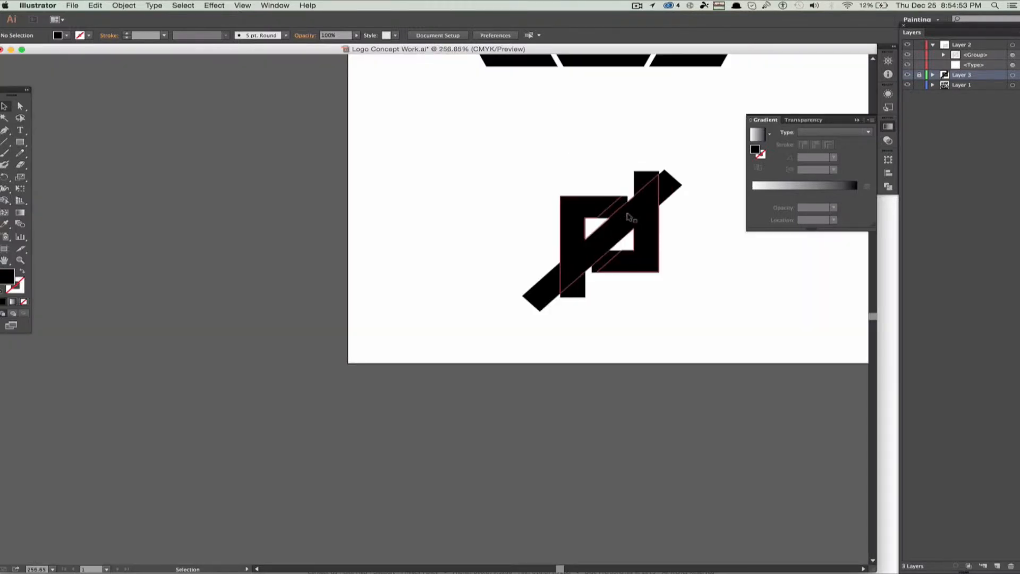
{"action": "scroll", "coordinate": [631, 217], "scroll_direction": "up", "scroll_amount": 4}
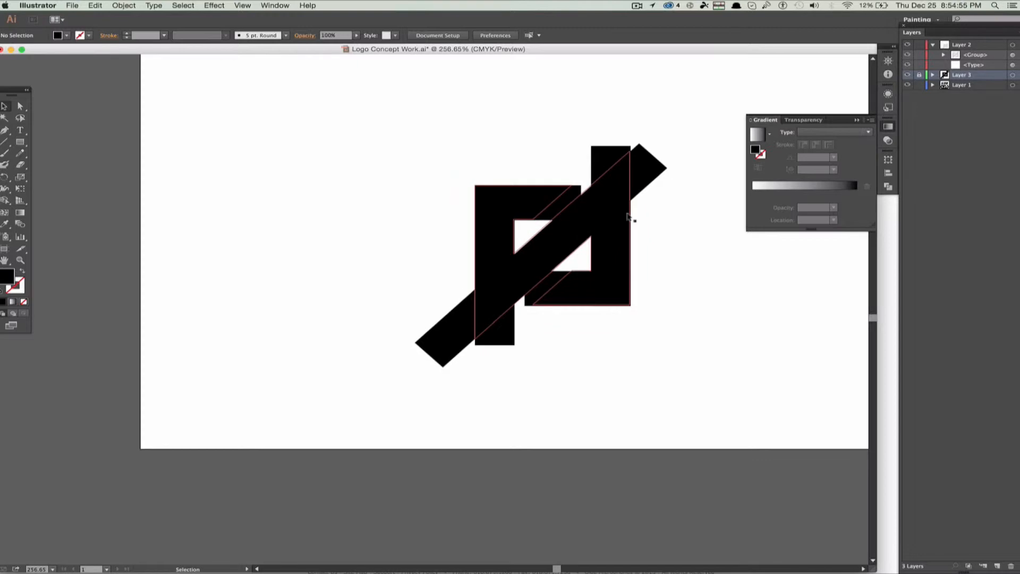
{"action": "left_click_drag", "start_coordinate": [726, 405], "coordinate": [396, 96]}
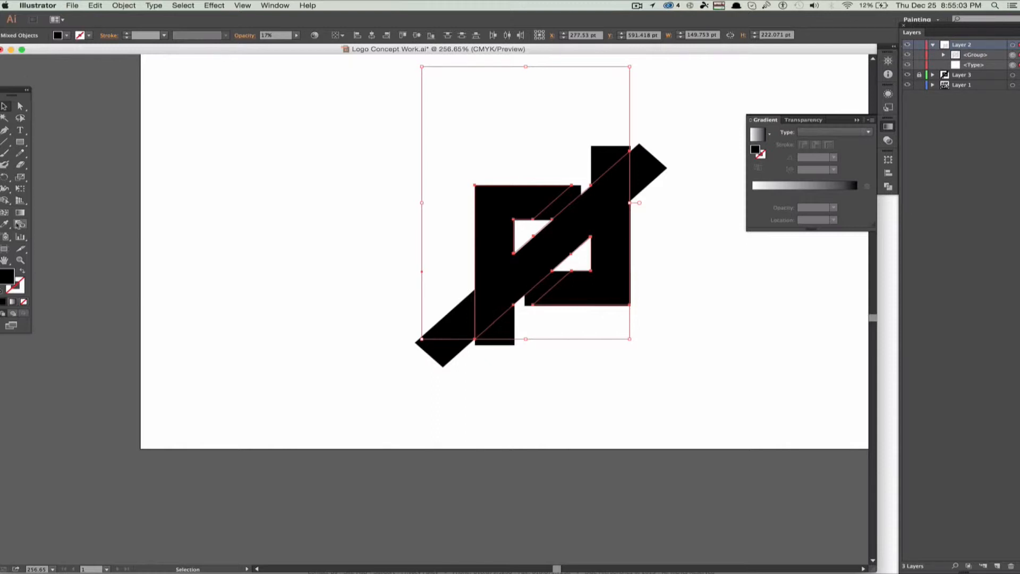
{"action": "left_click", "coordinate": [68, 35]}
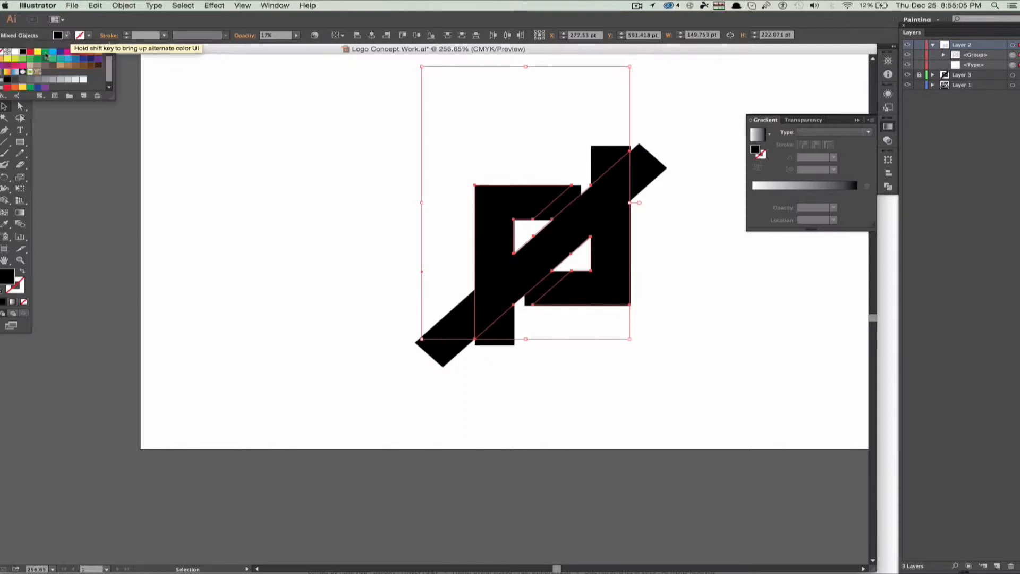
{"action": "left_click", "coordinate": [15, 51]}
{"action": "left_click", "coordinate": [26, 39]}
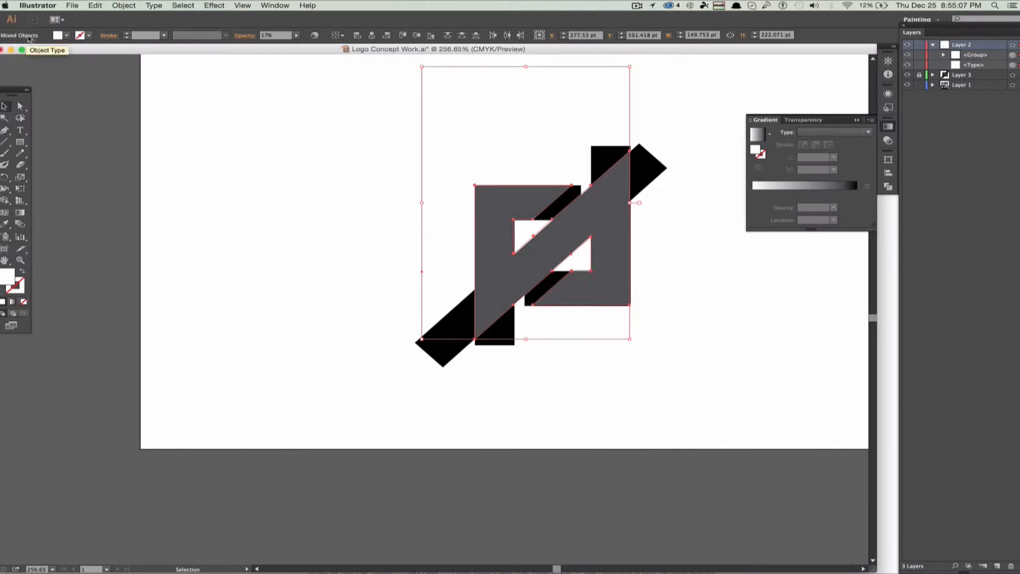
{"action": "key", "text": "super+d"}
{"action": "scroll", "coordinate": [434, 153], "scroll_direction": "up", "scroll_amount": 3}
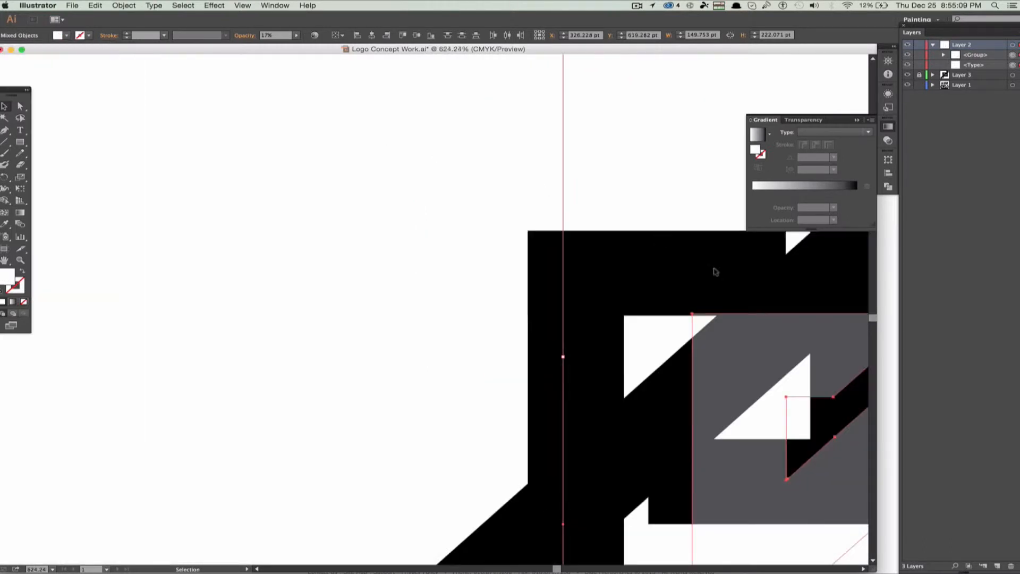
{"action": "scroll", "coordinate": [550, 222], "scroll_direction": "down", "scroll_amount": 3}
{"action": "scroll", "coordinate": [550, 222], "scroll_direction": "right", "scroll_amount": 2}
{"action": "scroll", "coordinate": [550, 224], "scroll_direction": "down", "scroll_amount": 3}
{"action": "left_click_drag", "start_coordinate": [608, 253], "coordinate": [551, 223]}
{"action": "scroll", "coordinate": [671, 242], "scroll_direction": "up", "scroll_amount": 3}
{"action": "left_click", "coordinate": [751, 270]}
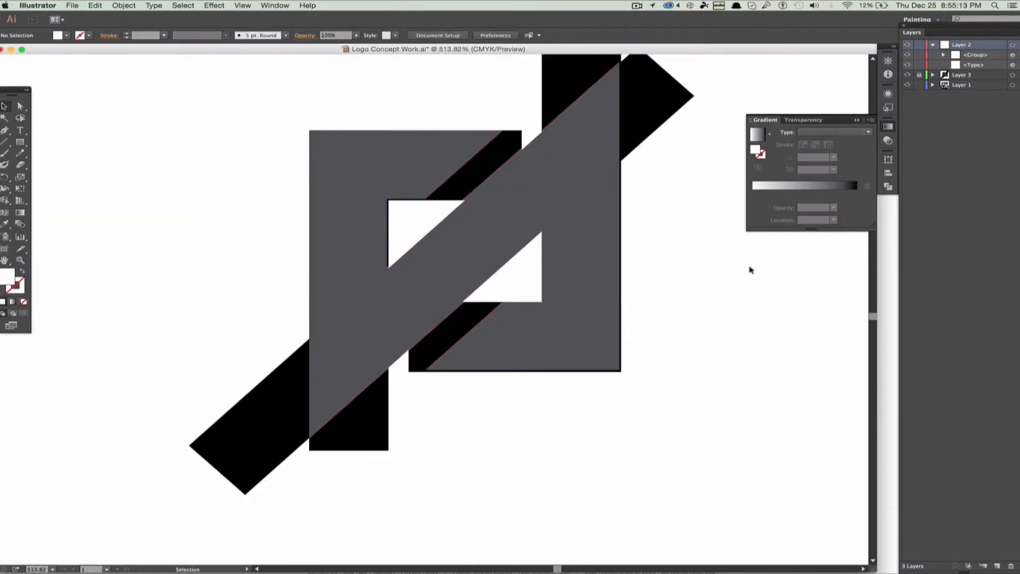
{"action": "left_click", "coordinate": [920, 47]}
{"action": "left_click", "coordinate": [952, 75]}
{"action": "left_click", "coordinate": [954, 47]}
{"action": "left_click_drag", "start_coordinate": [684, 467], "coordinate": [216, 85]}
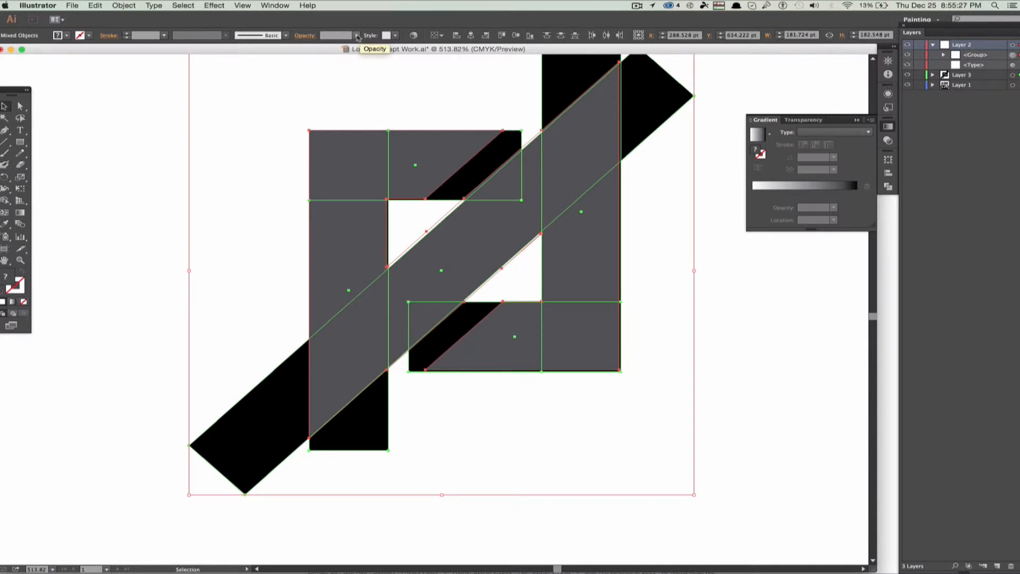
{"action": "left_click_drag", "start_coordinate": [357, 46], "coordinate": [335, 46]}
{"action": "key", "text": "super+z"}
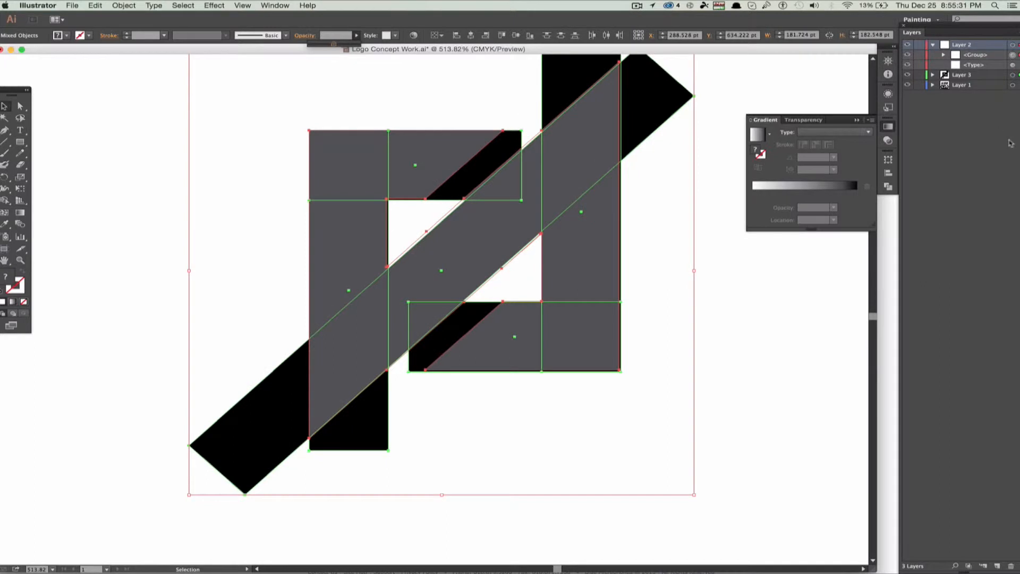
{"action": "key", "text": "super+shift+z"}
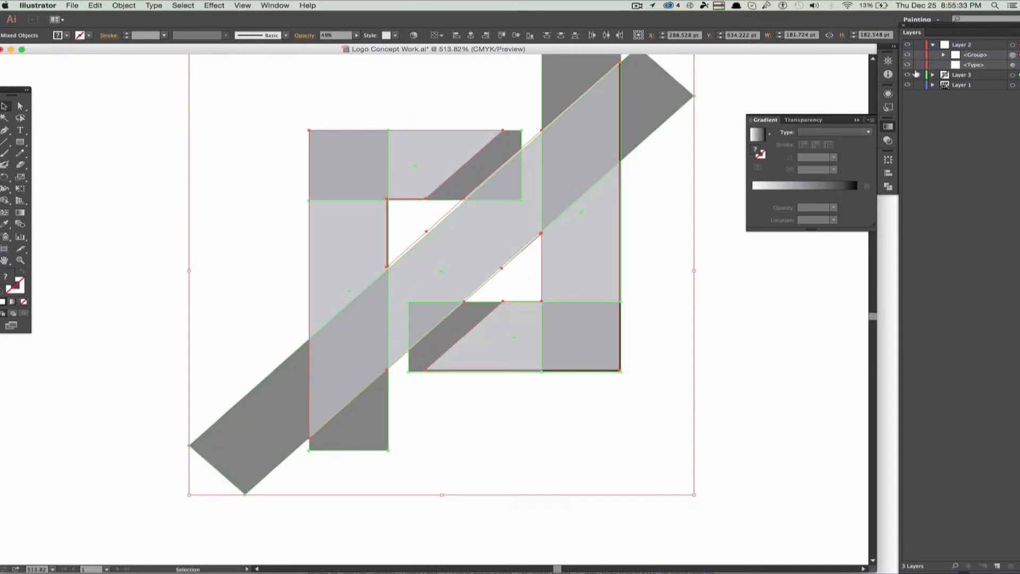
{"action": "key", "text": "super+z"}
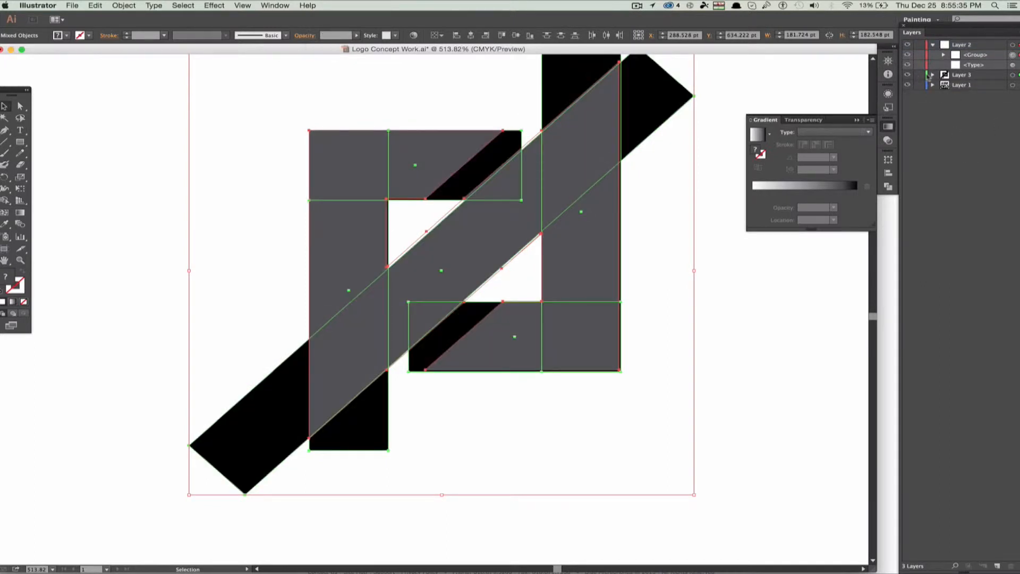
Lock Layer 3, reduce the white template group's opacity to 13%, and deselect it
{"action": "left_click", "coordinate": [919, 74]}
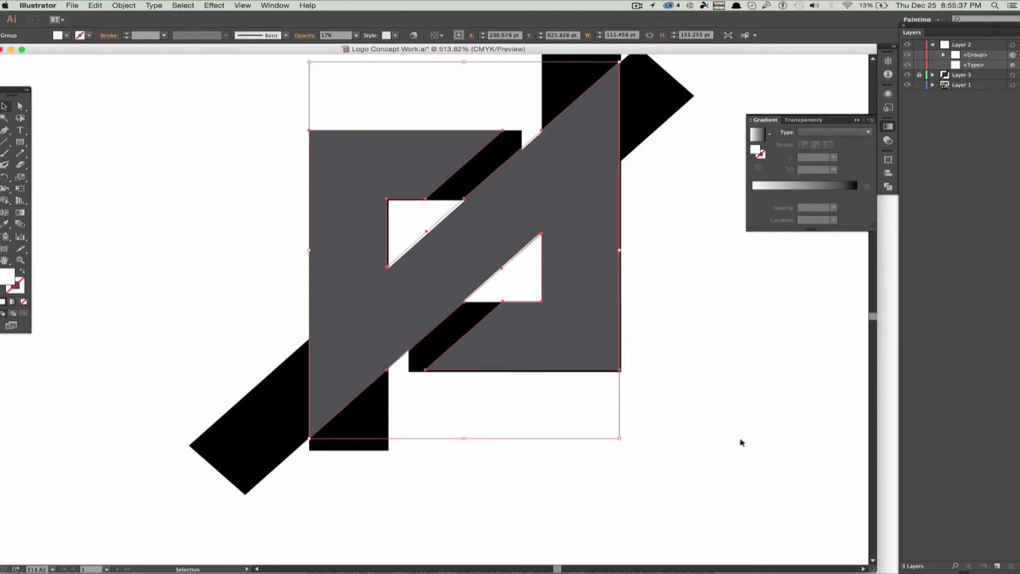
{"action": "left_click_drag", "start_coordinate": [714, 489], "coordinate": [432, 199]}
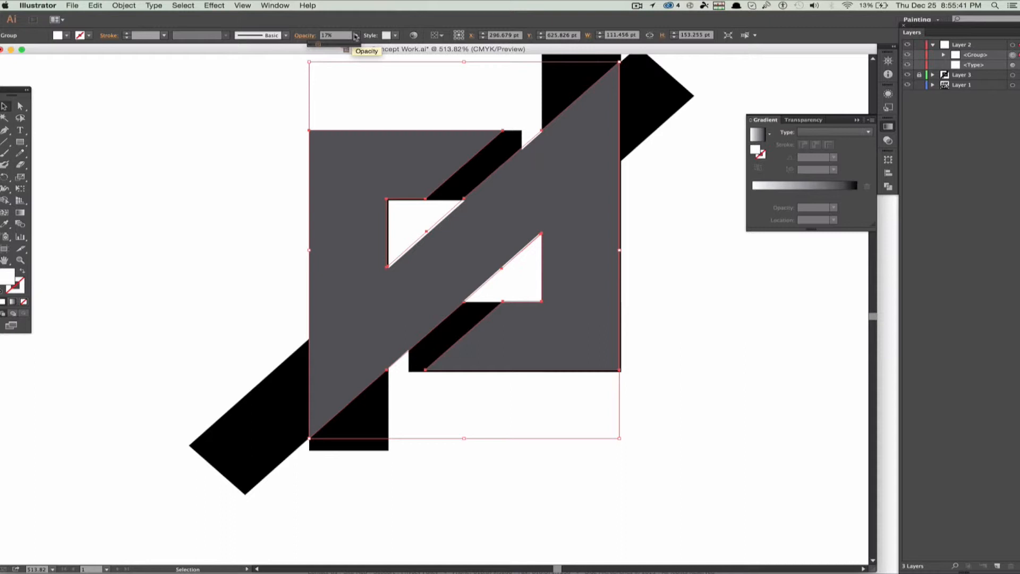
{"action": "left_click", "coordinate": [313, 49]}
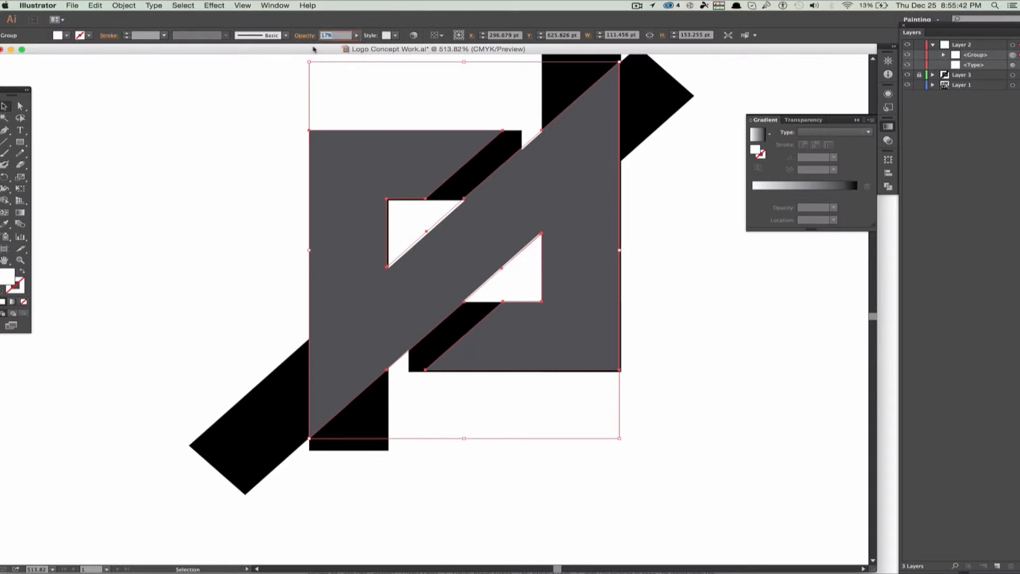
{"action": "left_click", "coordinate": [356, 35]}
{"action": "left_click_drag", "start_coordinate": [319, 48], "coordinate": [318, 49]}
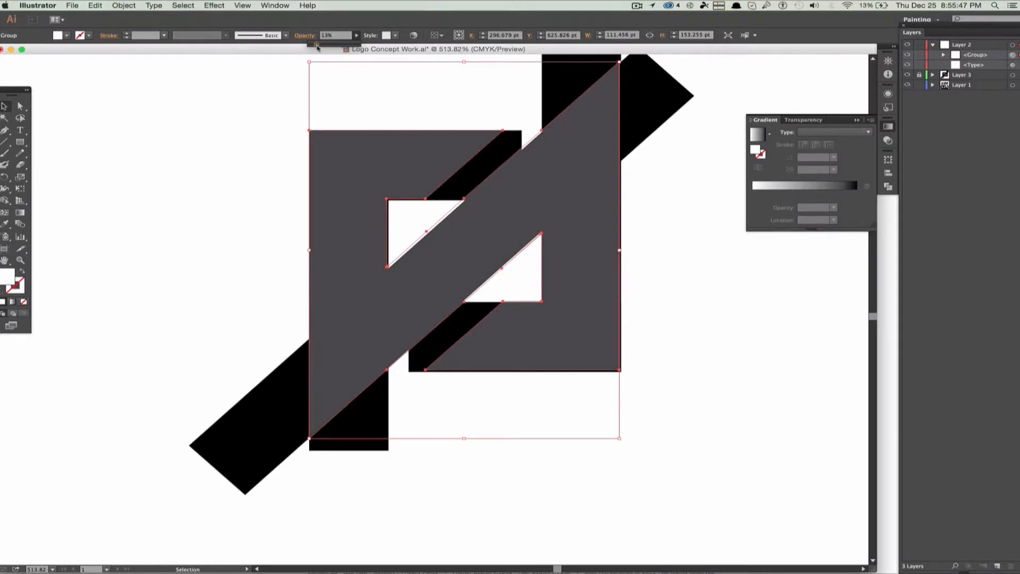
{"action": "left_click", "coordinate": [865, 61]}
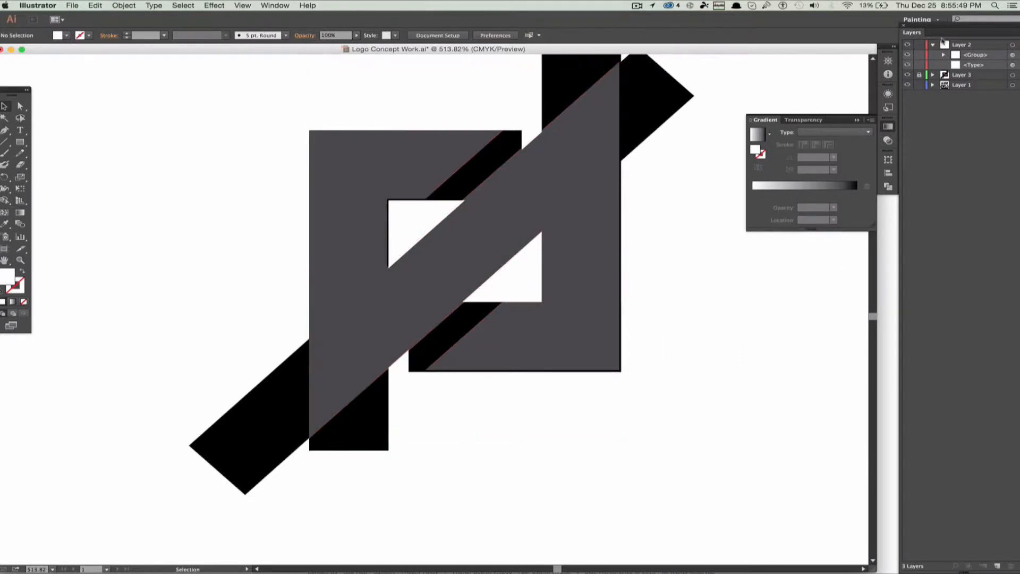
Collapse and lock Layer 2, unlock Layer 3, and select the diagonal bar
{"action": "left_click", "coordinate": [935, 45]}
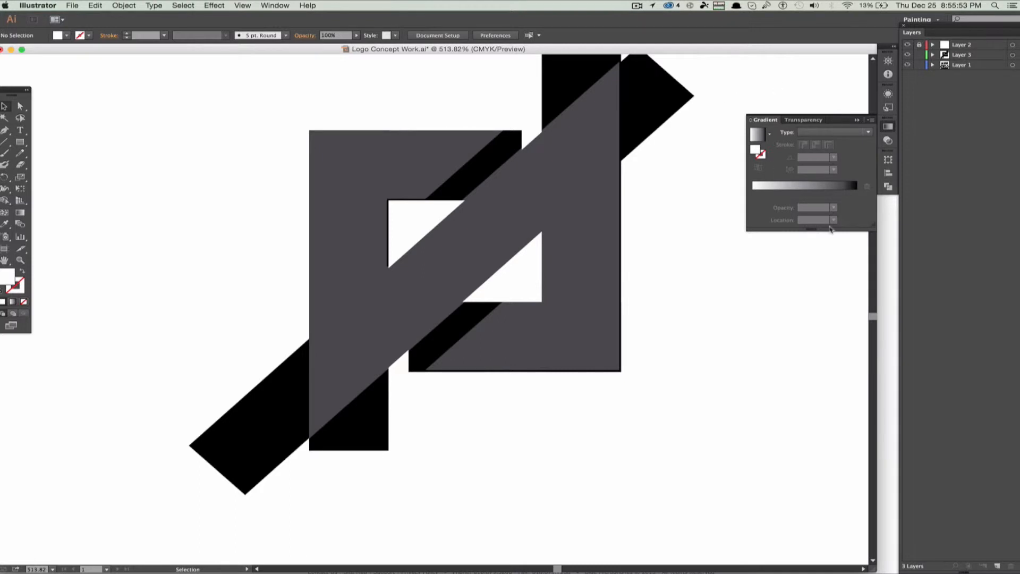
{"action": "scroll", "coordinate": [799, 259], "scroll_direction": "right", "scroll_amount": 5}
{"action": "scroll", "coordinate": [799, 259], "scroll_direction": "down", "scroll_amount": 2}
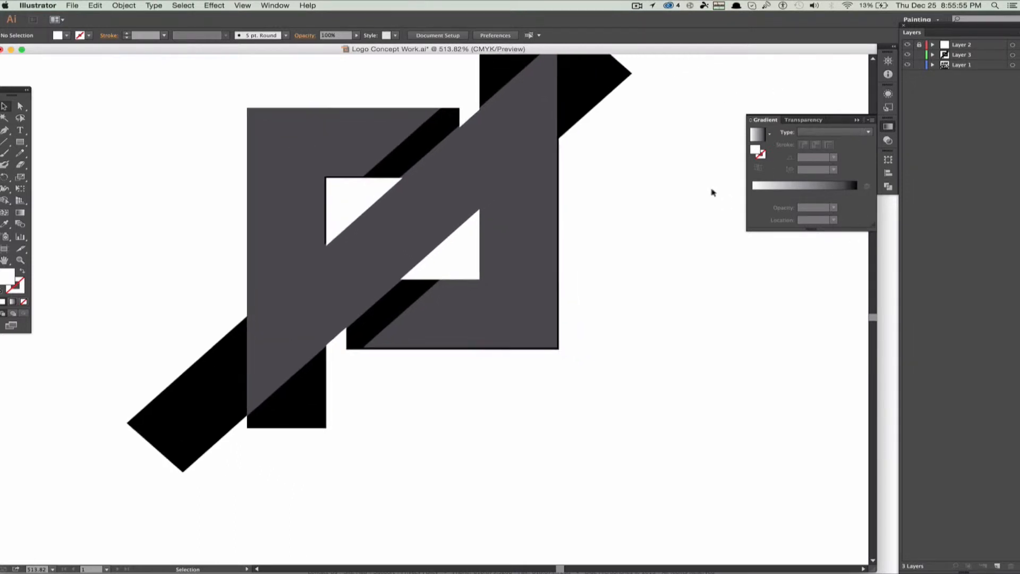
{"action": "scroll", "coordinate": [713, 193], "scroll_direction": "up", "scroll_amount": 1}
{"action": "left_click", "coordinate": [590, 117]}
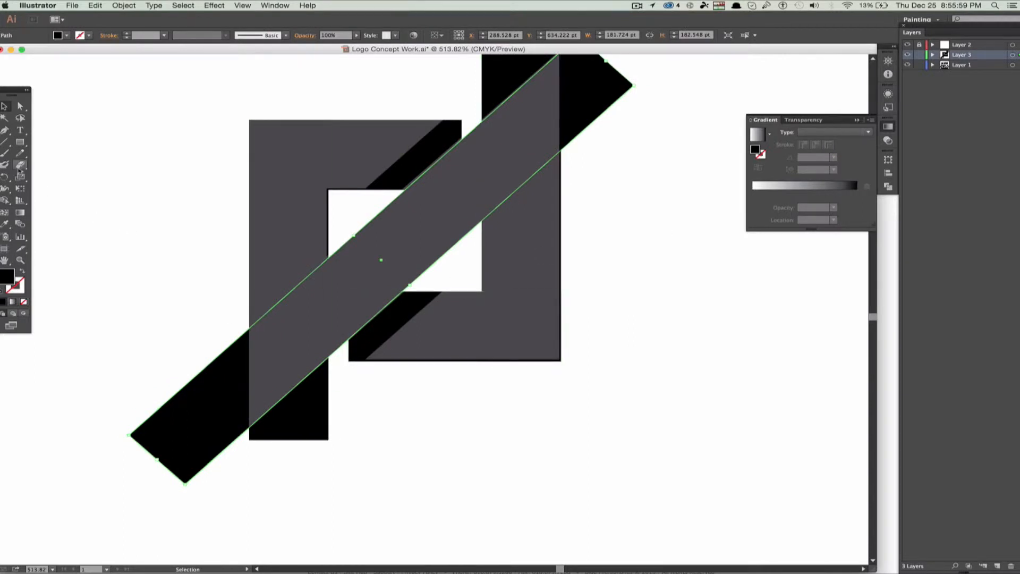
Merge the diagonal bar with the left vertical bar using the Shape Builder, leaving both bars' overhanging lower ends separate
{"action": "left_click", "coordinate": [299, 412], "text": "shift"}
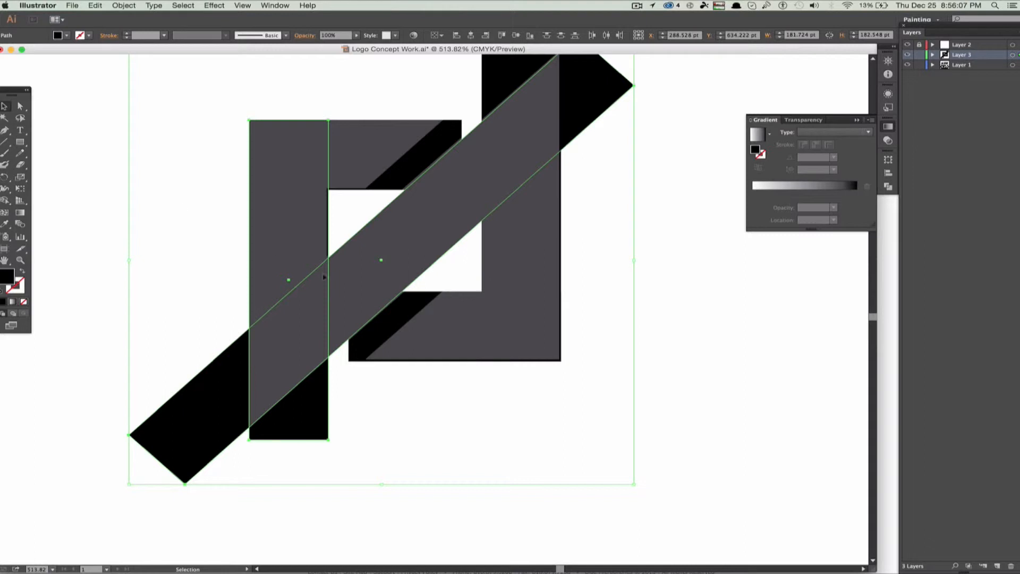
{"action": "left_click", "coordinate": [5, 201]}
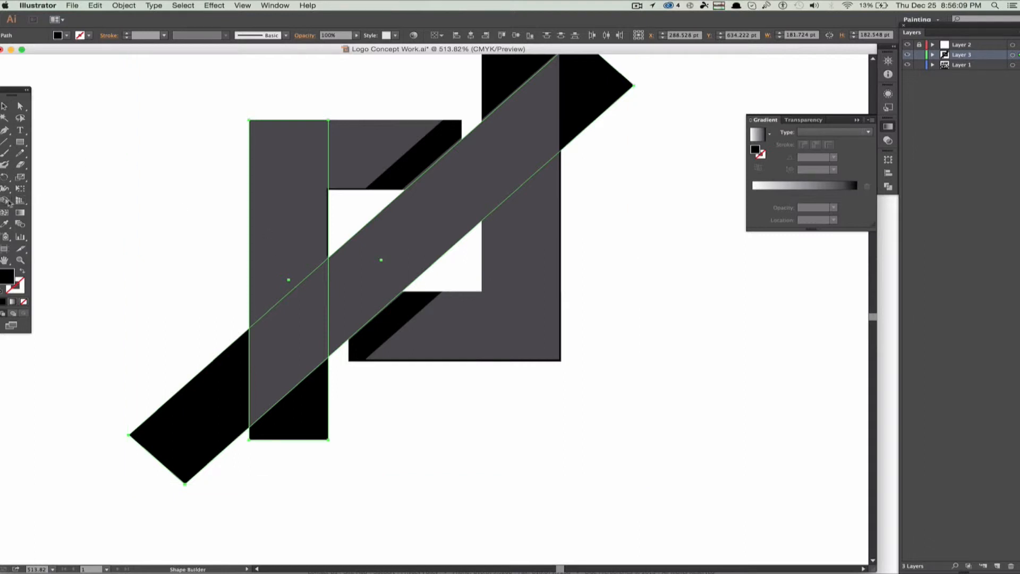
{"action": "mouse_move", "coordinate": [292, 237]}
{"action": "left_mouse_down"}
{"action": "mouse_move", "coordinate": [291, 282]}
{"action": "mouse_move", "coordinate": [279, 251]}
{"action": "mouse_move", "coordinate": [285, 219]}
{"action": "mouse_move", "coordinate": [302, 240]}
{"action": "mouse_move", "coordinate": [305, 260]}
{"action": "mouse_move", "coordinate": [274, 240]}
{"action": "mouse_move", "coordinate": [288, 311]}
{"action": "mouse_move", "coordinate": [292, 339]}
{"action": "left_mouse_up"}
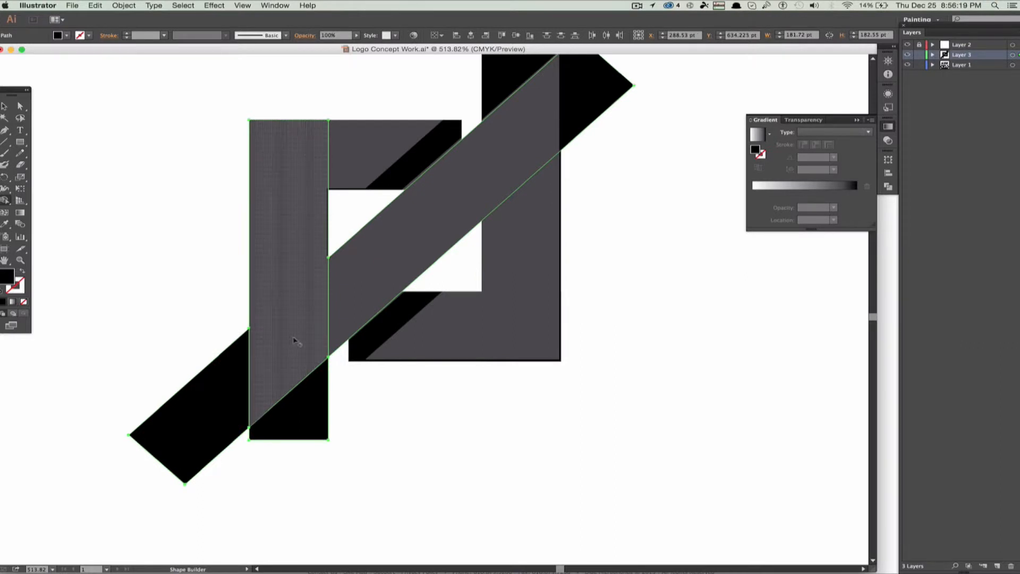
{"action": "mouse_move", "coordinate": [294, 340]}
{"action": "left_mouse_down"}
{"action": "mouse_move", "coordinate": [356, 283]}
{"action": "mouse_move", "coordinate": [354, 255]}
{"action": "mouse_move", "coordinate": [361, 287]}
{"action": "mouse_move", "coordinate": [341, 295]}
{"action": "mouse_move", "coordinate": [342, 263]}
{"action": "mouse_move", "coordinate": [354, 282]}
{"action": "left_mouse_up"}
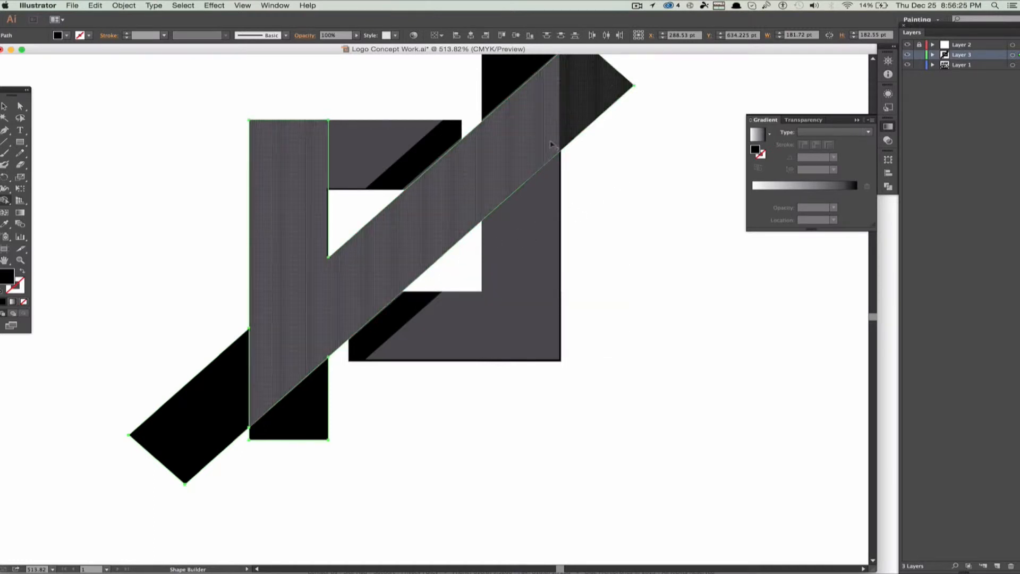
{"action": "scroll", "coordinate": [692, 232], "scroll_direction": "right", "scroll_amount": 3}
{"action": "scroll", "coordinate": [693, 232], "scroll_direction": "up", "scroll_amount": 2}
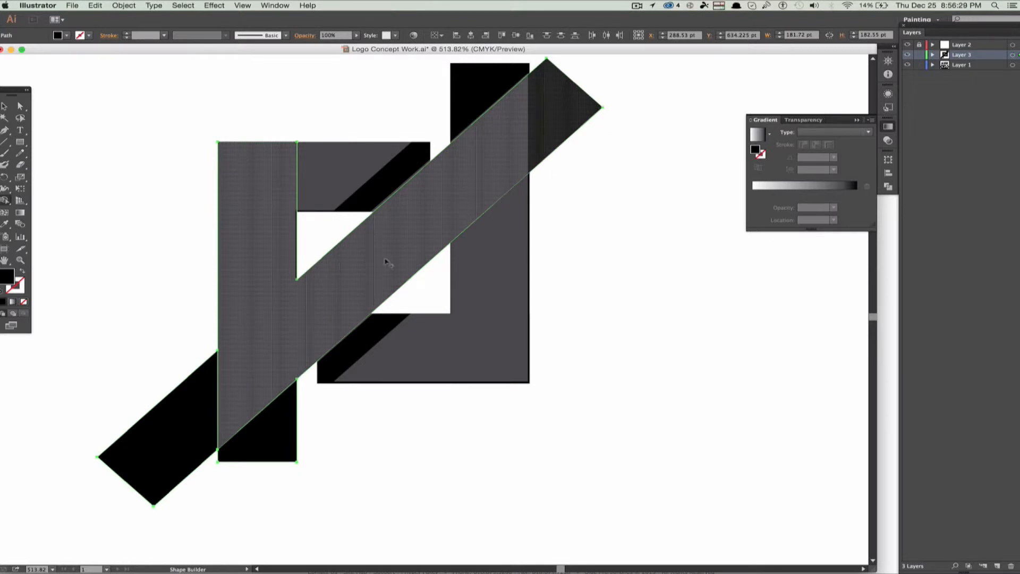
{"action": "left_click", "coordinate": [5, 106]}
{"action": "scroll", "coordinate": [555, 216], "scroll_direction": "right", "scroll_amount": 3}
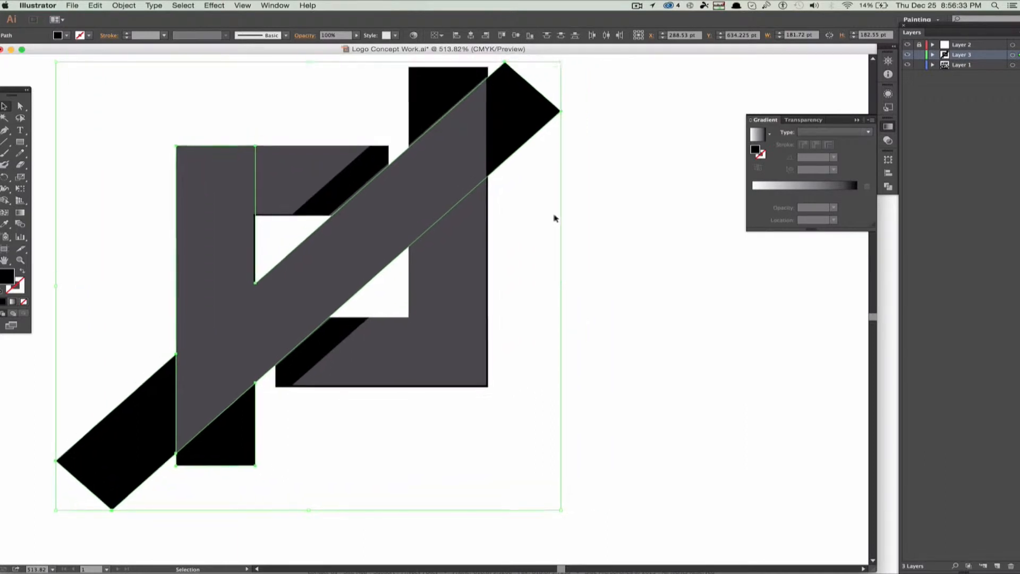
{"action": "scroll", "coordinate": [554, 217], "scroll_direction": "up", "scroll_amount": 3}
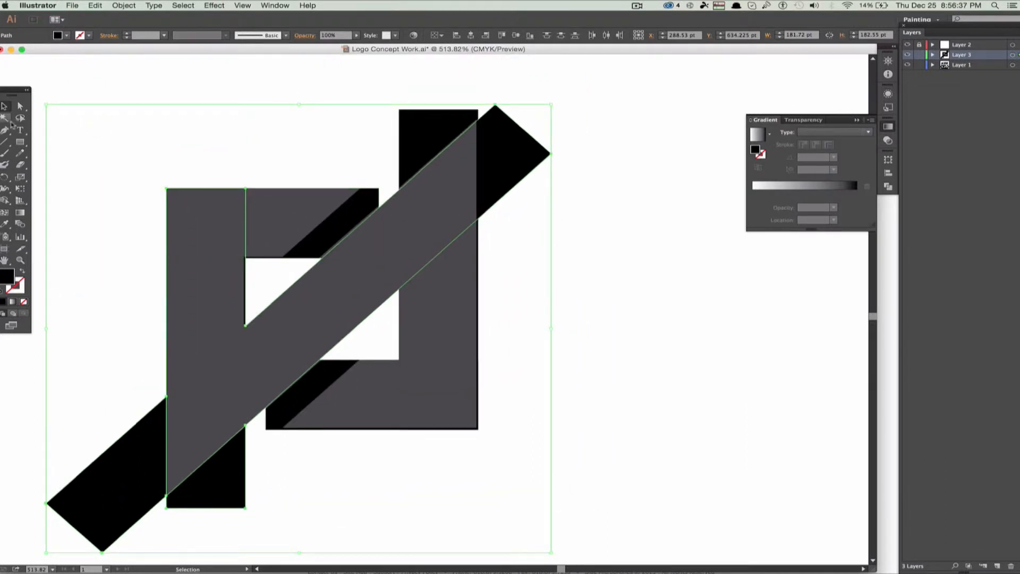
Duplicate the right vertical bar and place the copy flush against its outer edge, covering the diagonal's overhanging end
{"action": "left_click", "coordinate": [617, 240]}
{"action": "left_click", "coordinate": [459, 185]}
{"action": "key", "text": "a"}
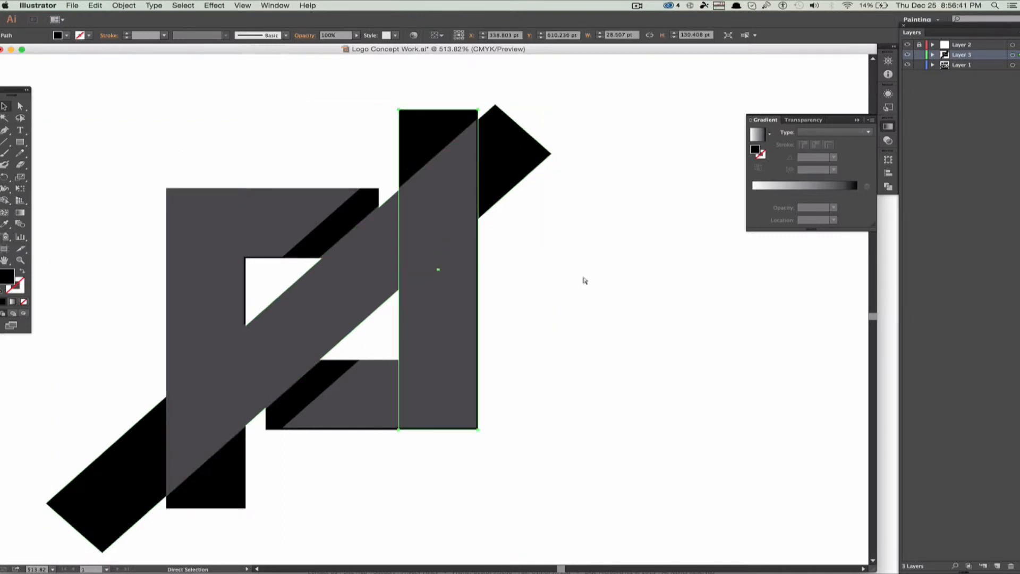
{"action": "key", "text": "super+v"}
{"action": "left_click_drag", "start_coordinate": [442, 323], "coordinate": [529, 288]}
{"action": "left_click", "coordinate": [619, 308]}
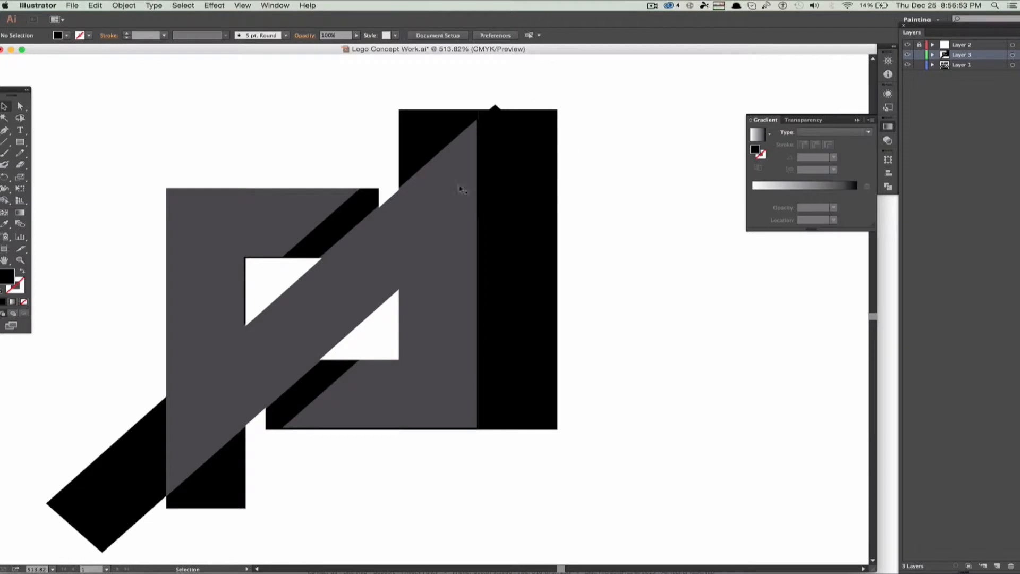
Select the merged diagonal shape with both right vertical bars and use the Shape Builder to unite the diagonal with the inner bar
{"action": "left_click", "coordinate": [341, 256]}
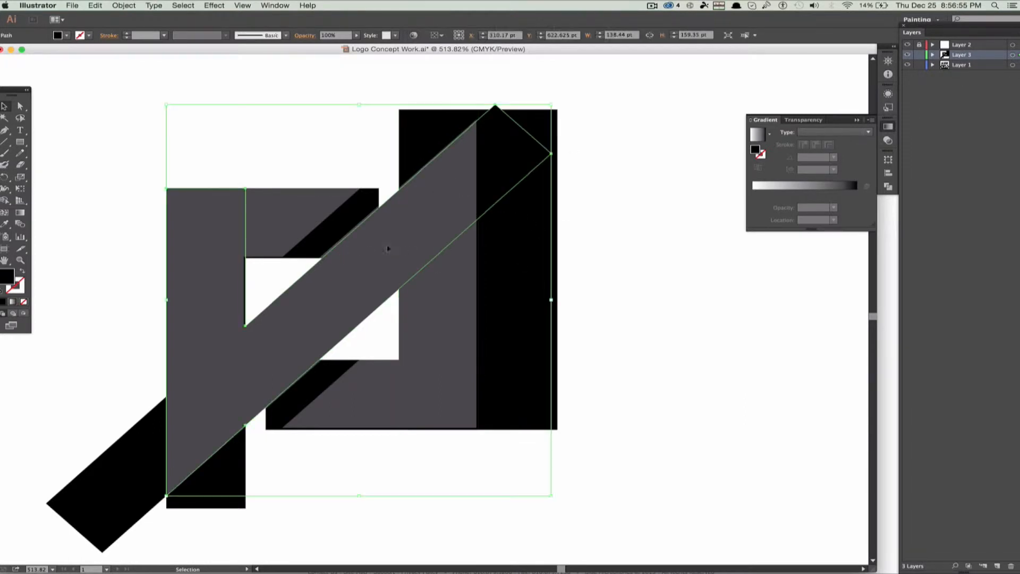
{"action": "left_click", "coordinate": [514, 278], "text": "shift"}
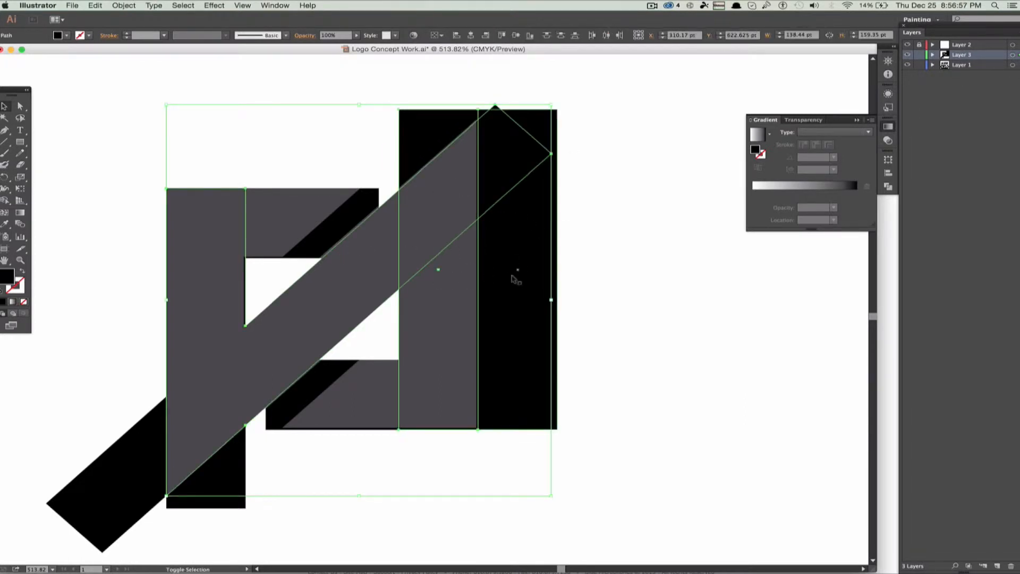
{"action": "left_click", "coordinate": [515, 279], "text": "shift"}
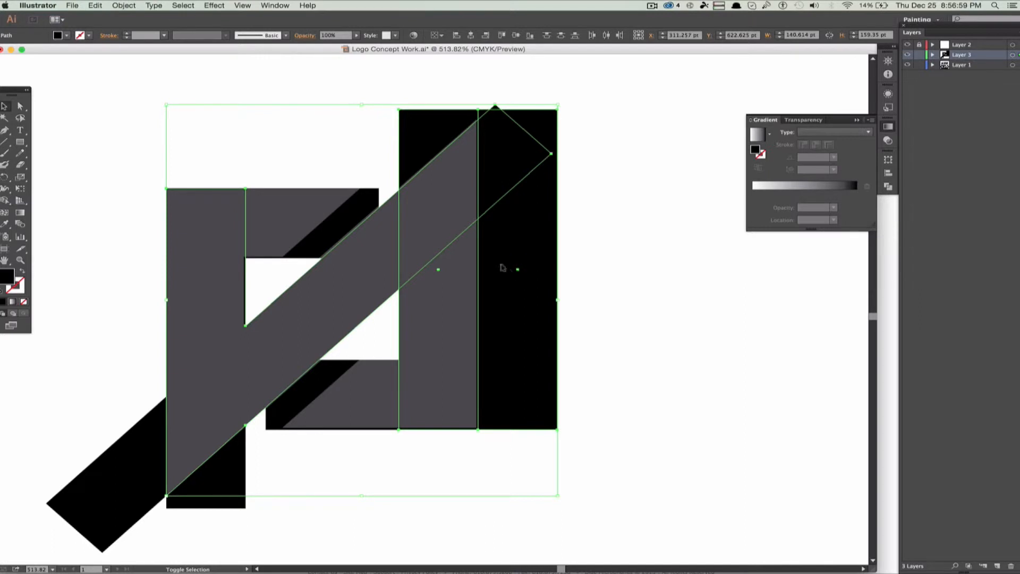
{"action": "left_click", "coordinate": [5, 200]}
{"action": "left_click", "coordinate": [426, 231]}
{"action": "left_click_drag", "start_coordinate": [437, 248], "coordinate": [440, 277]}
{"action": "left_click", "coordinate": [5, 105]}
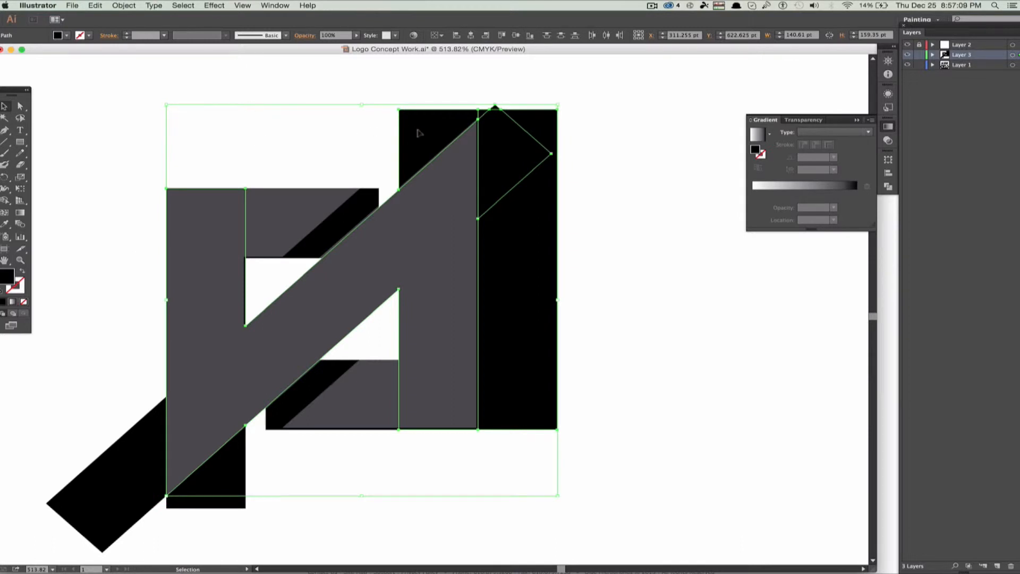
{"action": "left_click", "coordinate": [716, 234]}
Delete the leftover diagonal ends, the triangular ends of both vertical bars and the duplicate outer bar, leaving only the logo shape
{"action": "left_click", "coordinate": [21, 106]}
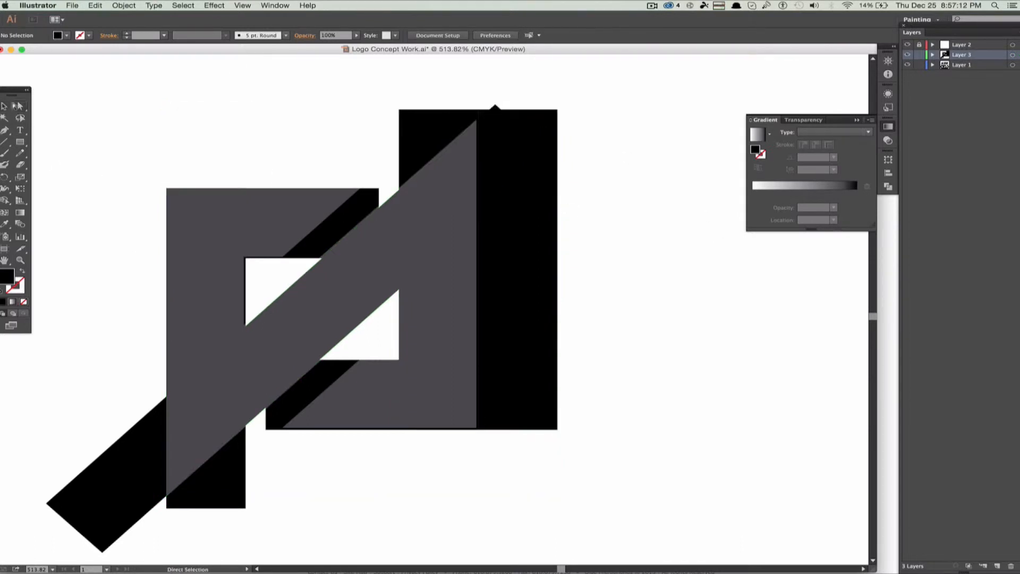
{"action": "left_click", "coordinate": [139, 481]}
{"action": "key", "text": "Delete"}
{"action": "left_click", "coordinate": [213, 486]}
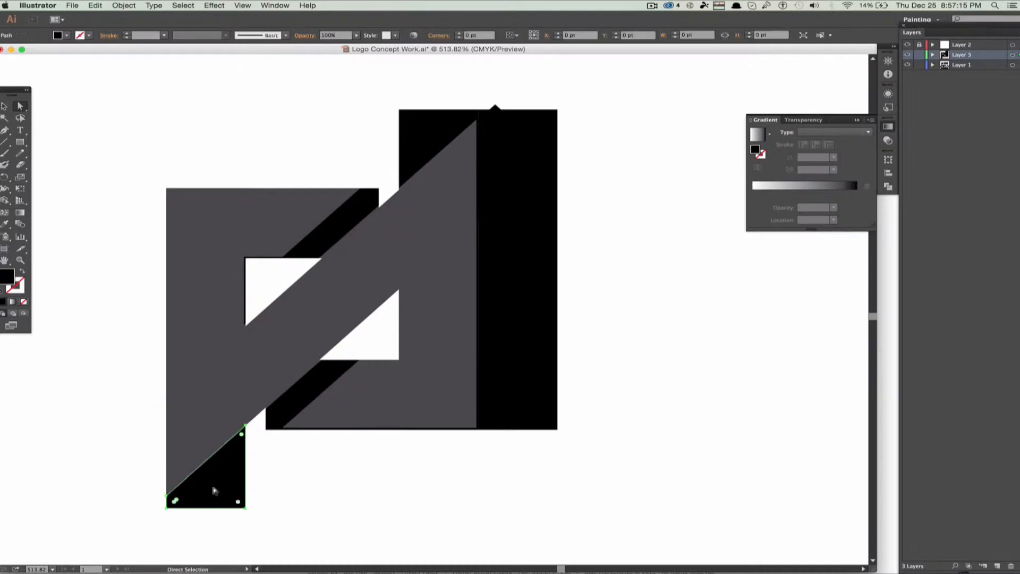
{"action": "key", "text": "Delete"}
{"action": "left_click", "coordinate": [425, 119]}
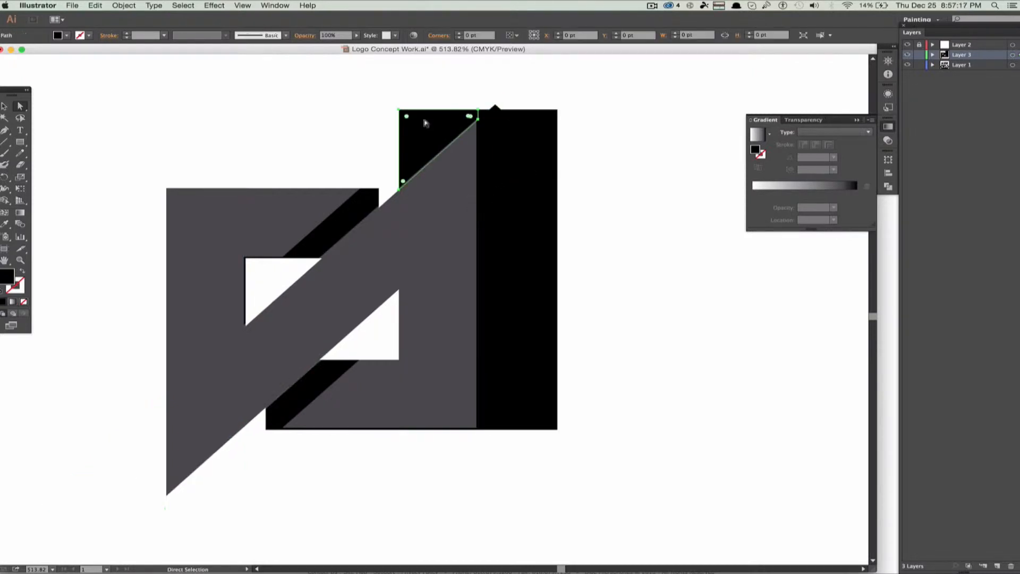
{"action": "key", "text": "Delete"}
{"action": "left_click", "coordinate": [519, 125]}
{"action": "key", "text": "Delete"}
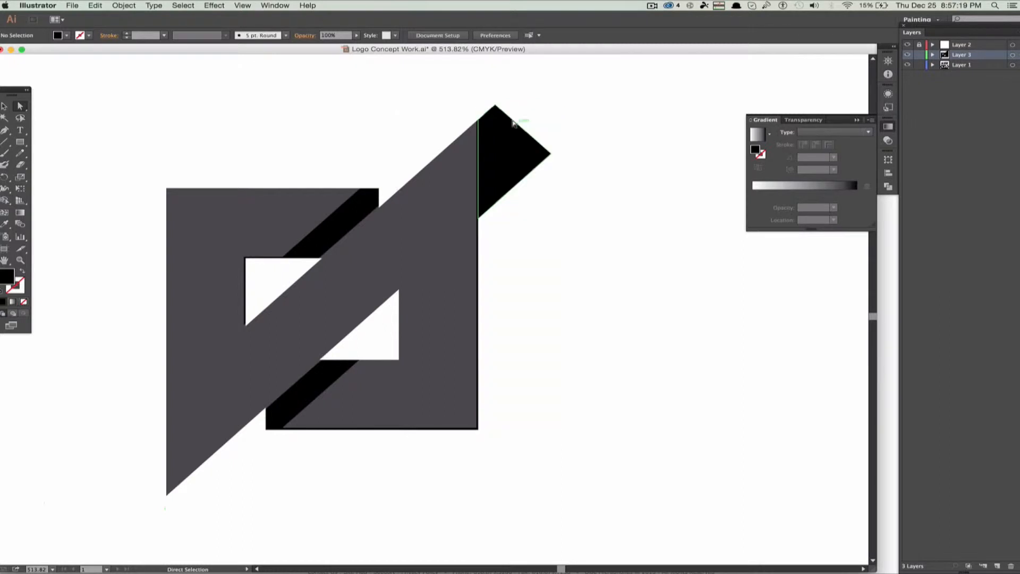
{"action": "left_click", "coordinate": [501, 133]}
{"action": "key", "text": "Delete"}
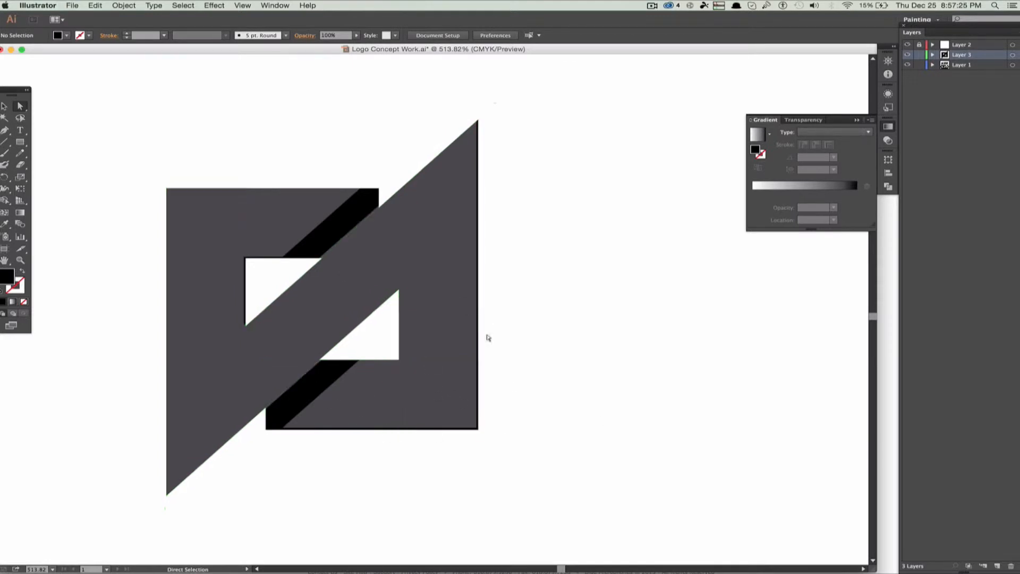
{"action": "left_click_drag", "start_coordinate": [534, 447], "coordinate": [112, 142]}
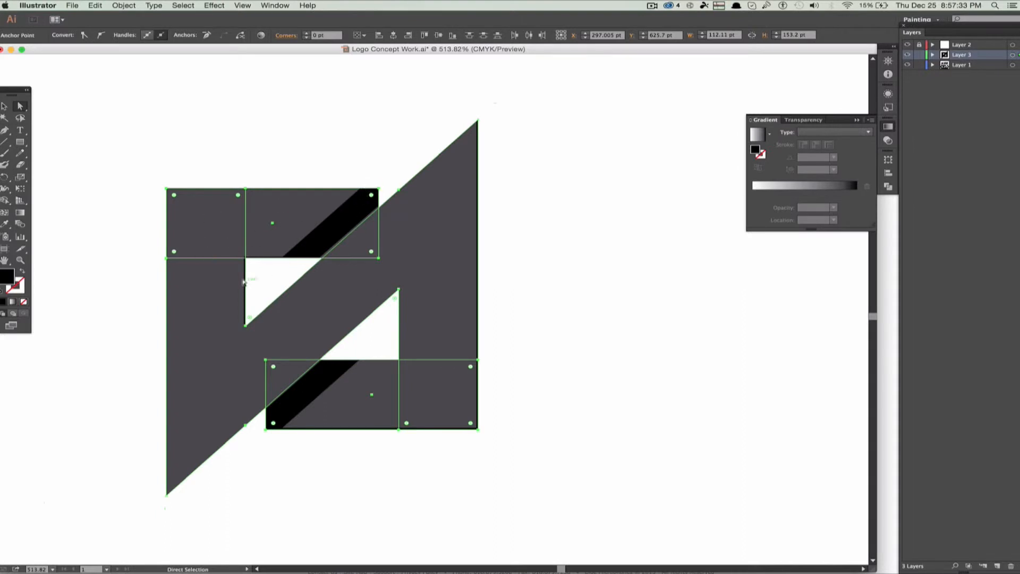
{"action": "left_click", "coordinate": [178, 166]}
Draw a thin rectangle about 53 pt wide and 6 pt high above the logo and fill it with green
{"action": "left_click_drag", "start_coordinate": [20, 142], "coordinate": [57, 146]}
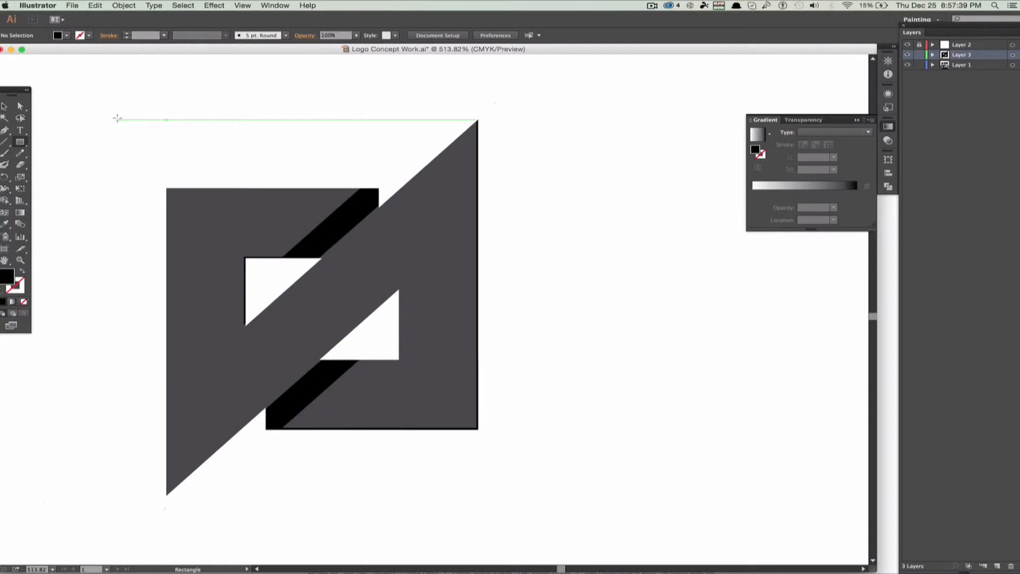
{"action": "left_click_drag", "start_coordinate": [117, 118], "coordinate": [265, 136]}
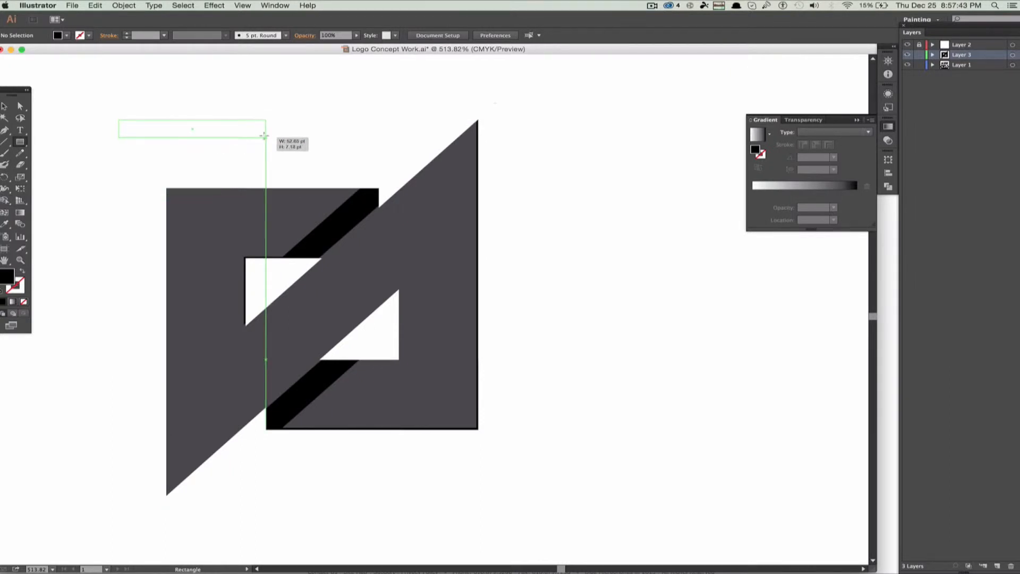
{"action": "left_click_drag", "start_coordinate": [265, 136], "coordinate": [266, 134]}
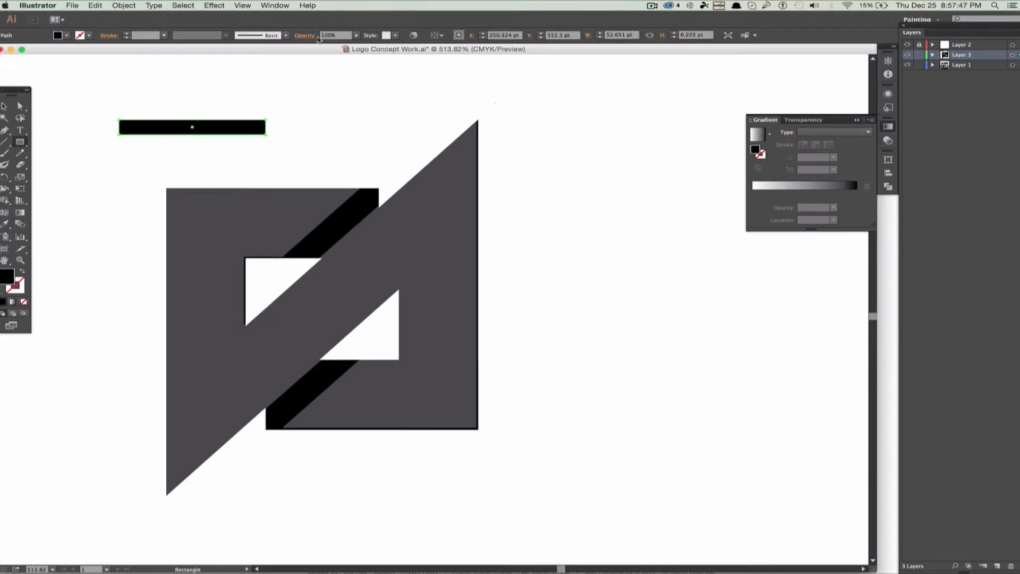
{"action": "left_click", "coordinate": [50, 40]}
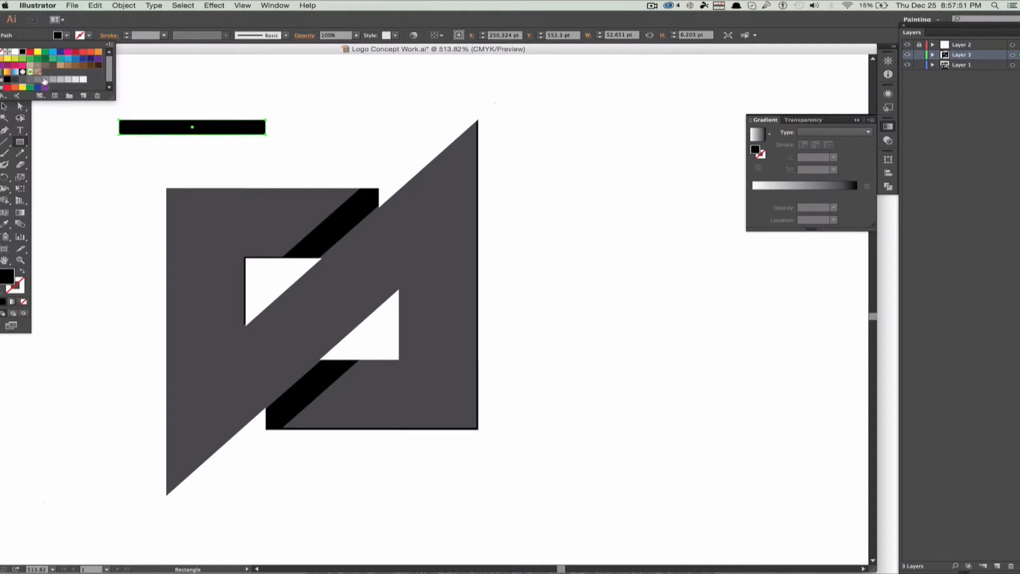
{"action": "left_click", "coordinate": [32, 80]}
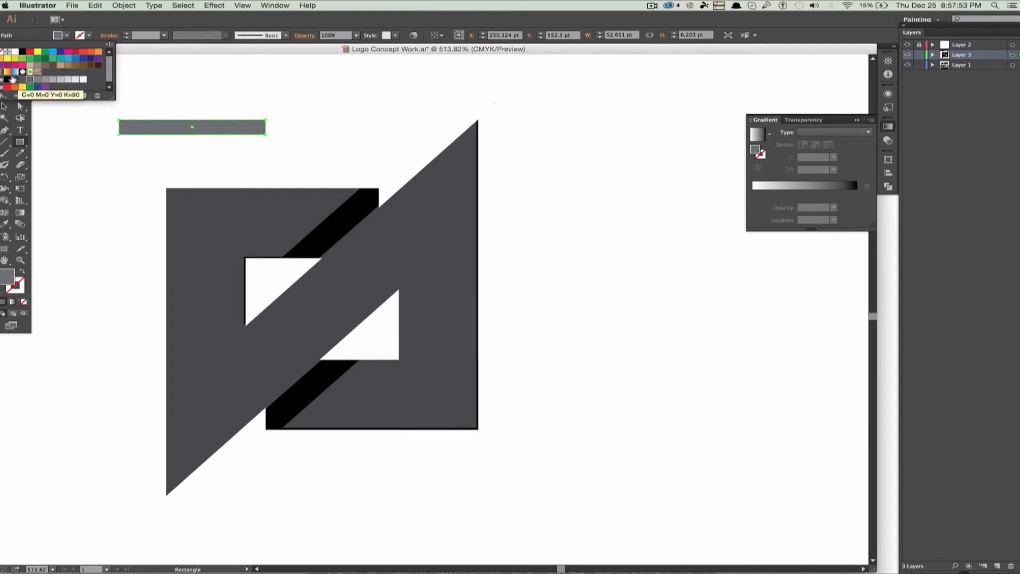
{"action": "left_click", "coordinate": [22, 57]}
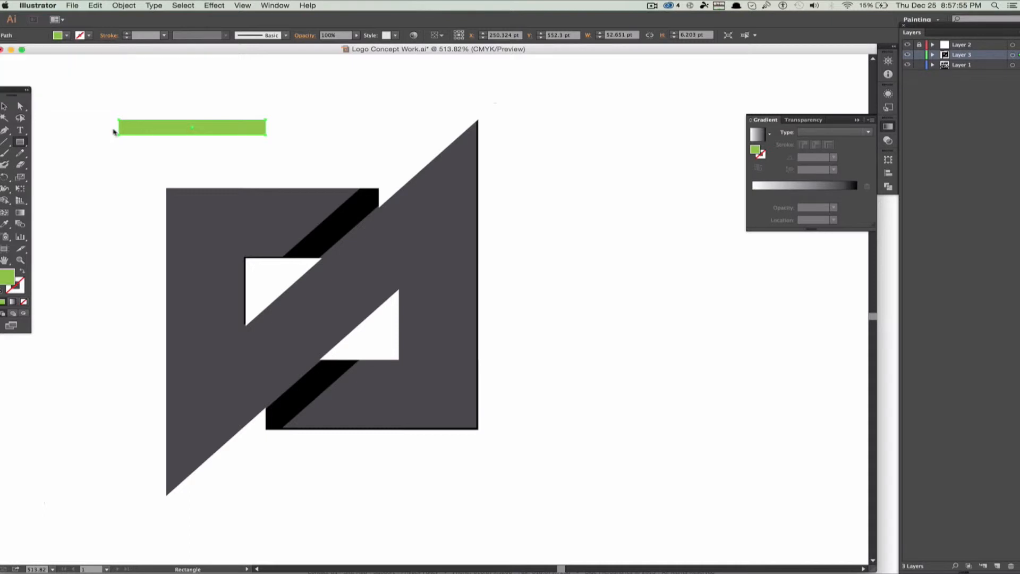
Rotate the green bar parallel to the diagonal and place it across the upper horizontal bar along the template's slanted edge
{"action": "left_click", "coordinate": [3, 106]}
{"action": "left_click_drag", "start_coordinate": [112, 134], "coordinate": [299, 262]}
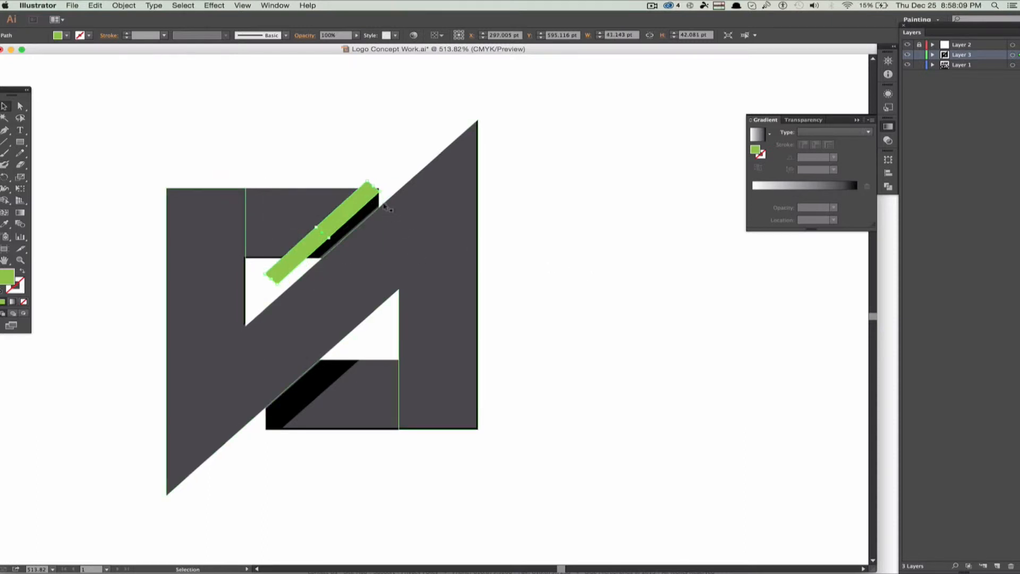
{"action": "left_click_drag", "start_coordinate": [373, 182], "coordinate": [384, 174]}
Duplicate the slanted green bar and place the copy across the lower horizontal bar along the template's slanted edge
{"action": "key", "text": "a"}
{"action": "key", "text": "super+v"}
{"action": "left_click_drag", "start_coordinate": [445, 293], "coordinate": [328, 381]}
{"action": "left_click", "coordinate": [599, 473]}
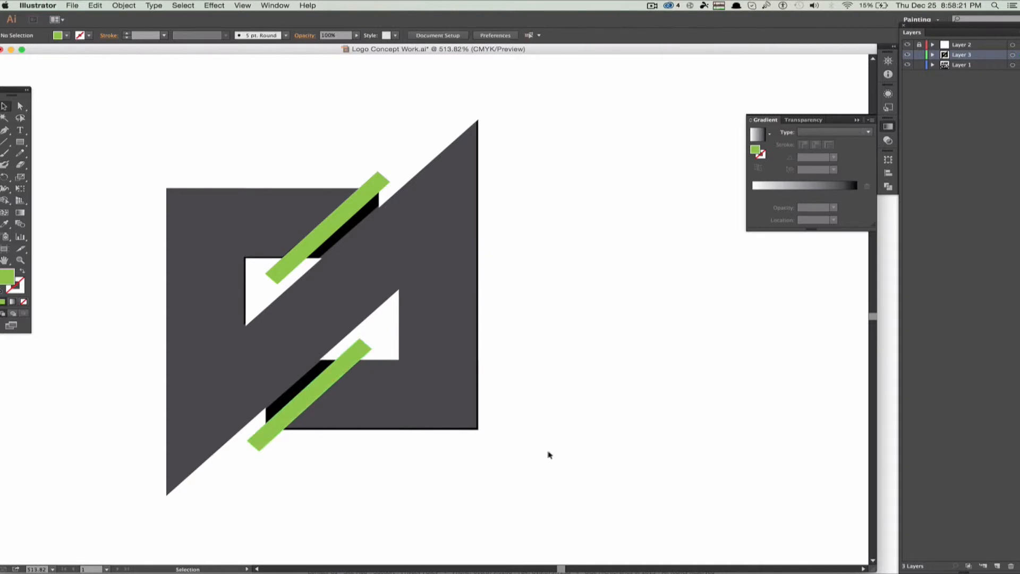
Select all the logo pieces and merge the main shape with its overlaps with the horizontal bars using the Shape Builder
{"action": "left_click_drag", "start_coordinate": [524, 504], "coordinate": [123, 97]}
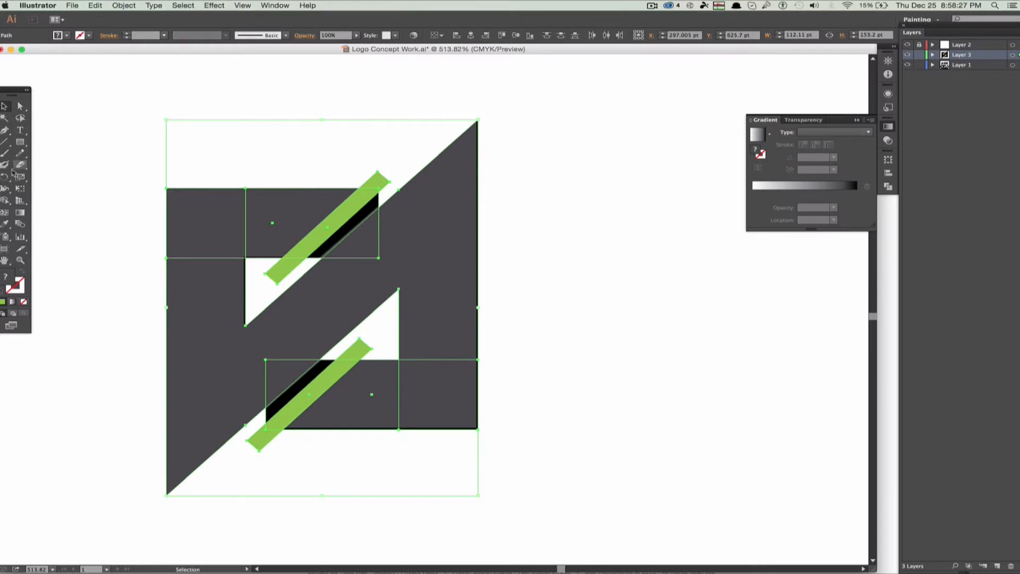
{"action": "left_click", "coordinate": [6, 200]}
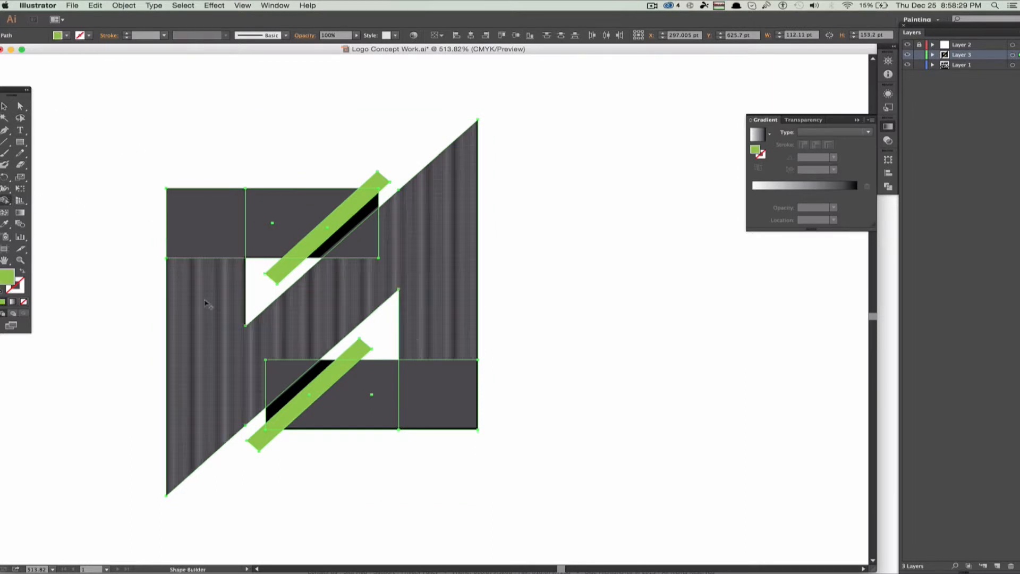
{"action": "left_click_drag", "start_coordinate": [204, 298], "coordinate": [199, 243]}
{"action": "left_click_drag", "start_coordinate": [453, 341], "coordinate": [456, 388]}
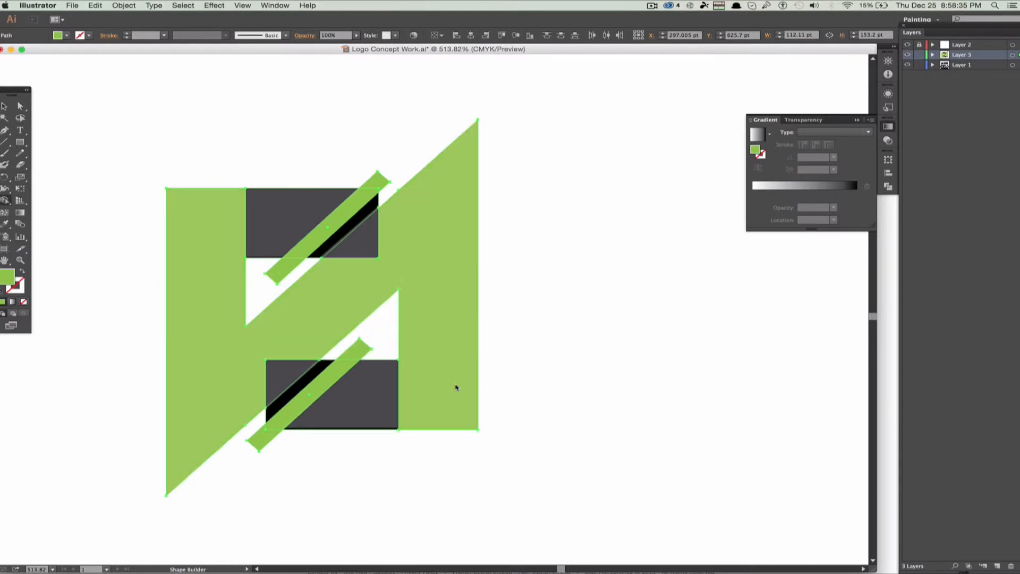
Set the fill to 000000 and merge the outer parts of both horizontal bars, up to the green bars, into the main shape
{"action": "double_click", "coordinate": [9, 277]}
{"action": "type", "text": "000000"}
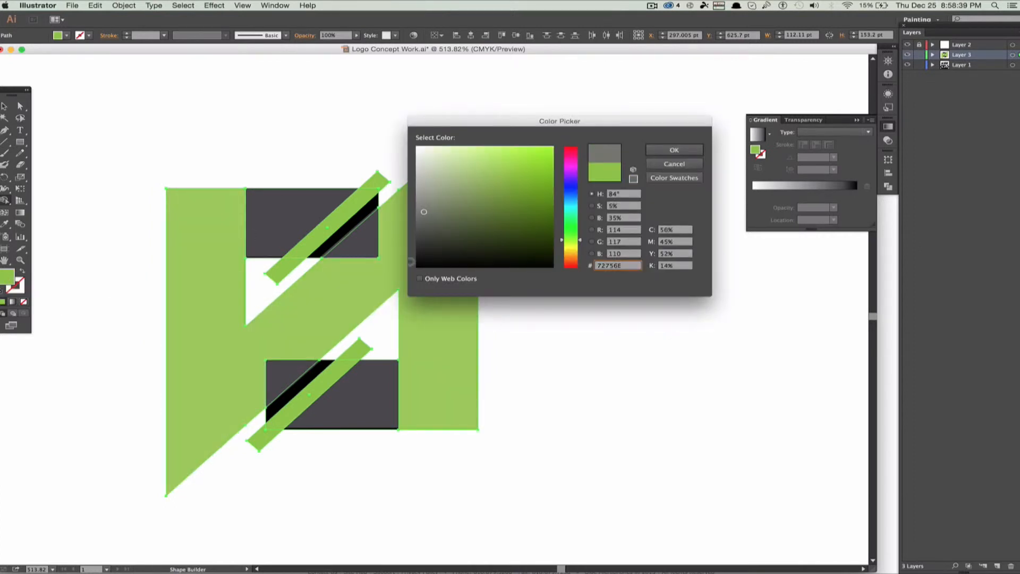
{"action": "left_click", "coordinate": [684, 150]}
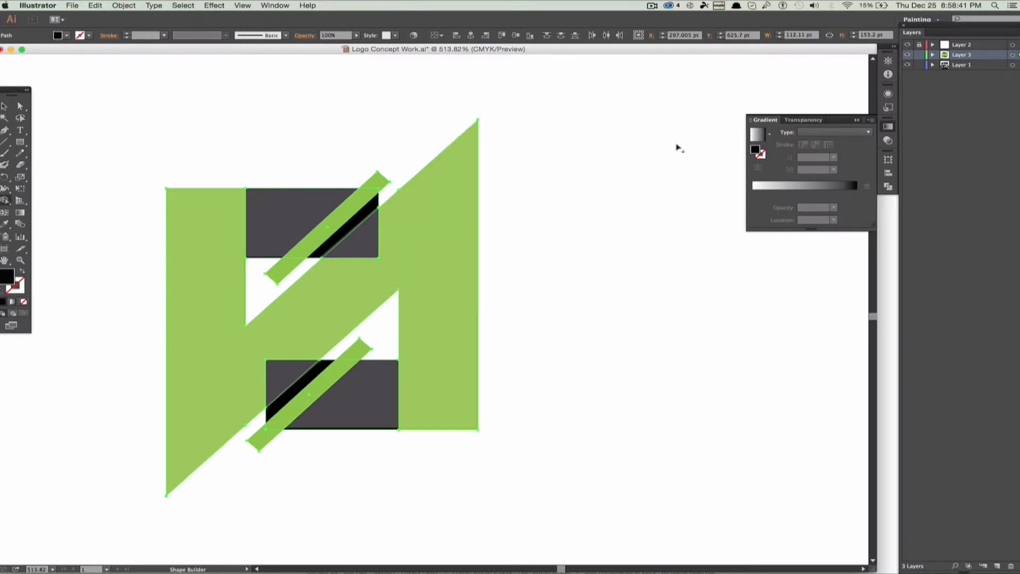
{"action": "left_click_drag", "start_coordinate": [225, 229], "coordinate": [266, 230]}
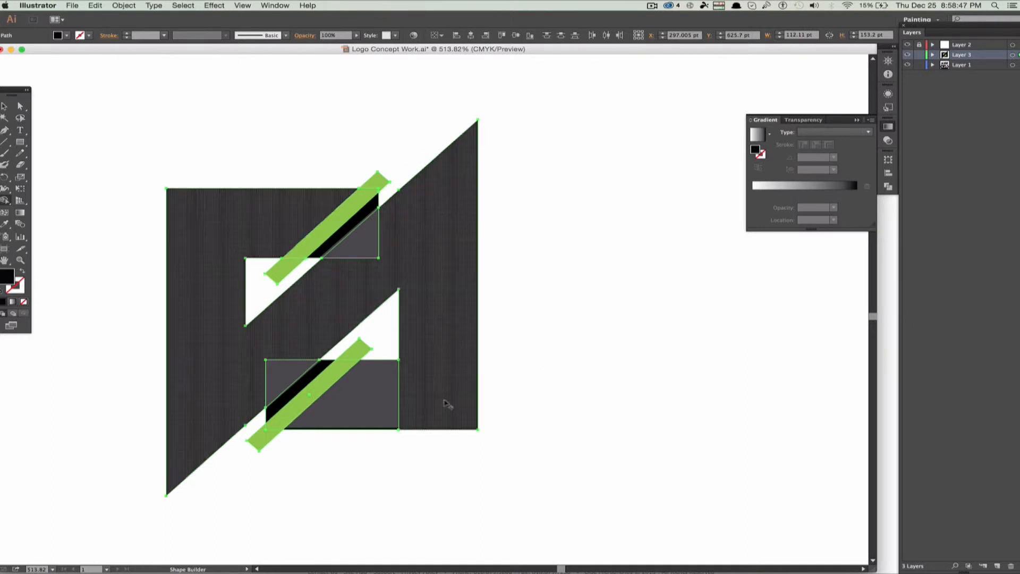
{"action": "mouse_move", "coordinate": [424, 403]}
{"action": "left_mouse_down"}
{"action": "mouse_move", "coordinate": [371, 395]}
{"action": "mouse_move", "coordinate": [351, 410]}
{"action": "left_mouse_up"}
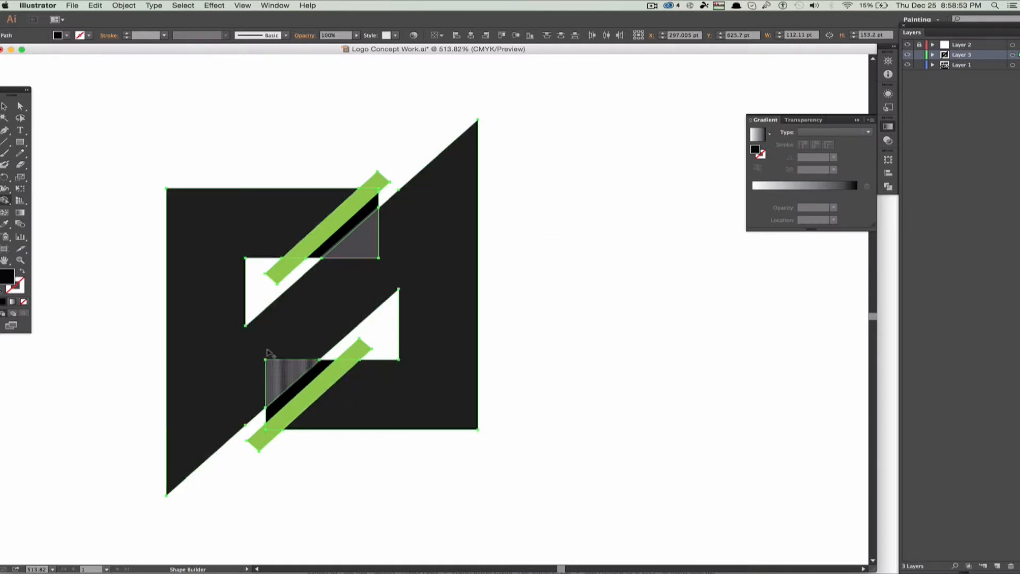
{"action": "left_click", "coordinate": [4, 106]}
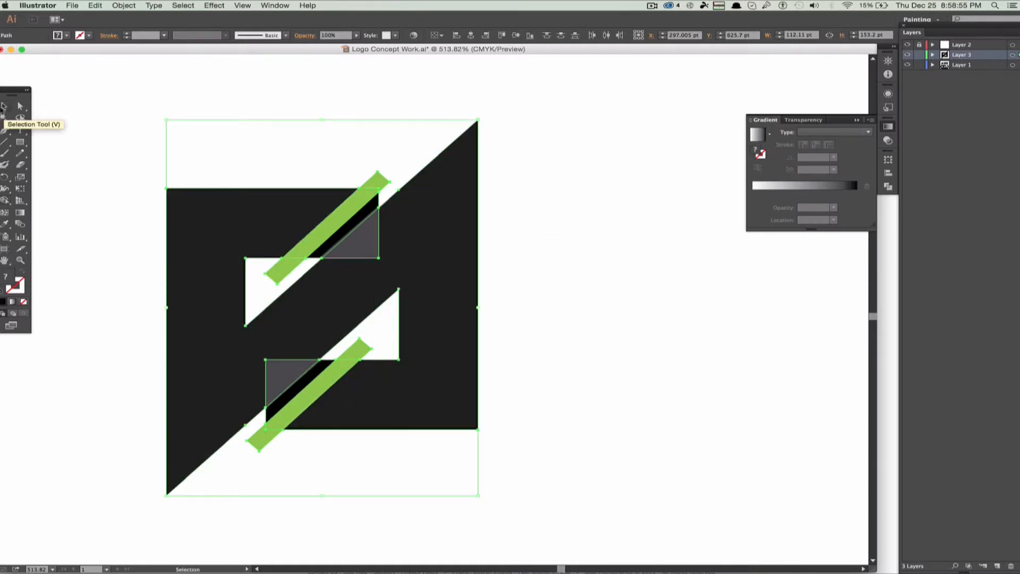
Delete the upper green bar, the strip of the upper horizontal bar behind it and the adjoining grey overlap triangle
{"action": "left_click", "coordinate": [289, 92]}
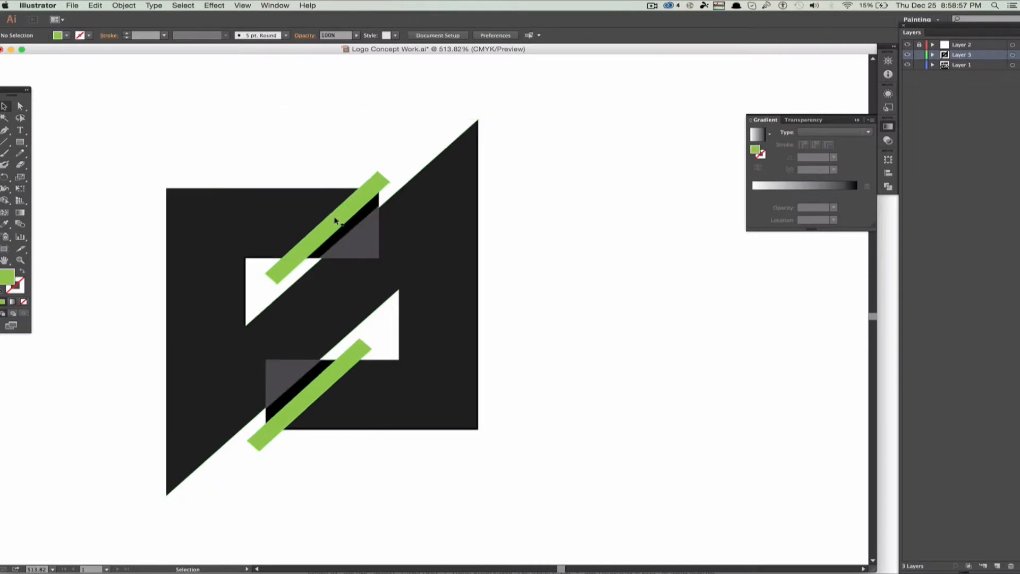
{"action": "left_click", "coordinate": [20, 106]}
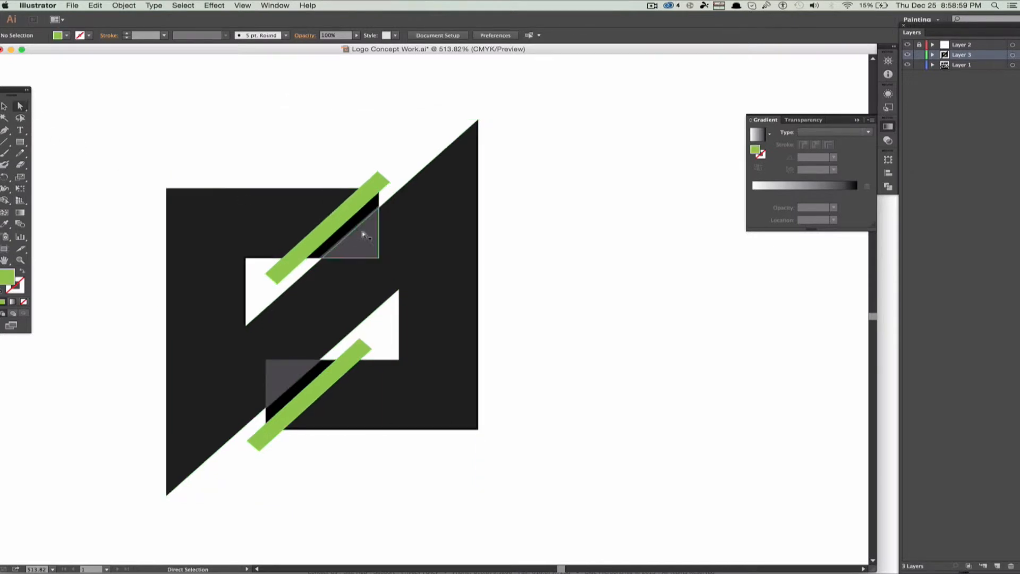
{"action": "left_click", "coordinate": [327, 223]}
{"action": "key", "text": "Delete"}
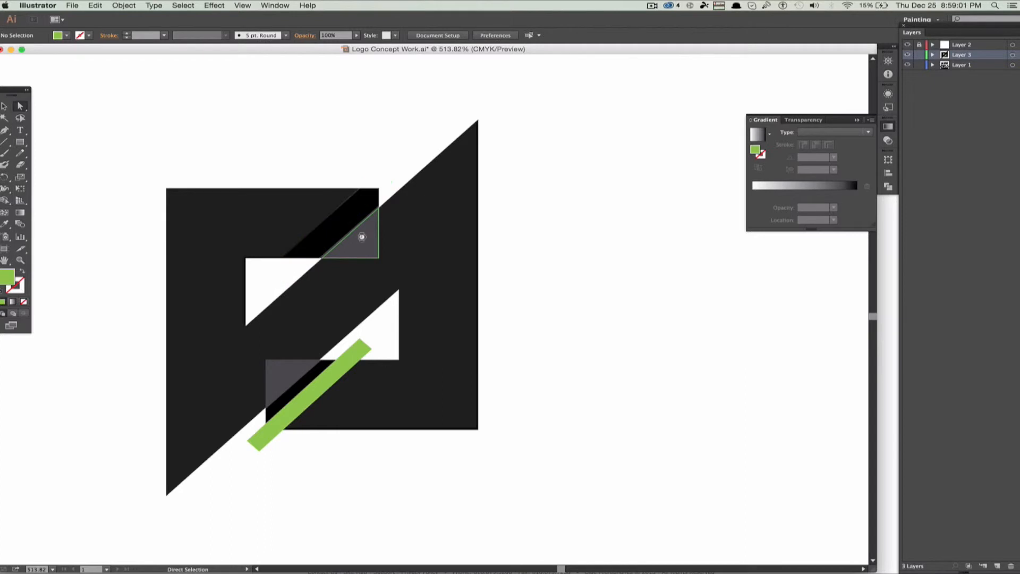
{"action": "left_click", "coordinate": [336, 222]}
{"action": "key", "text": "Delete"}
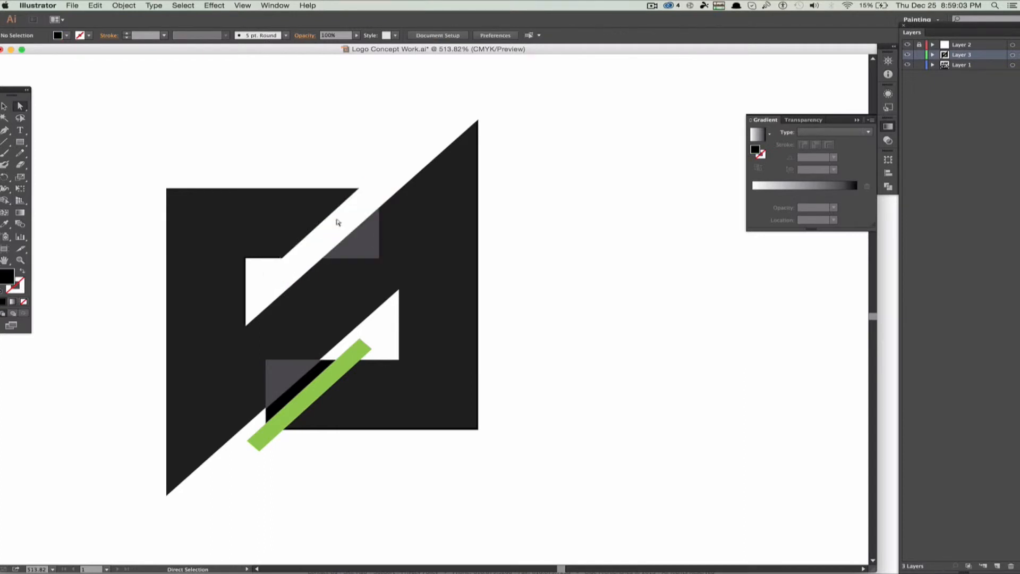
{"action": "left_click", "coordinate": [358, 238]}
{"action": "key", "text": "Delete"}
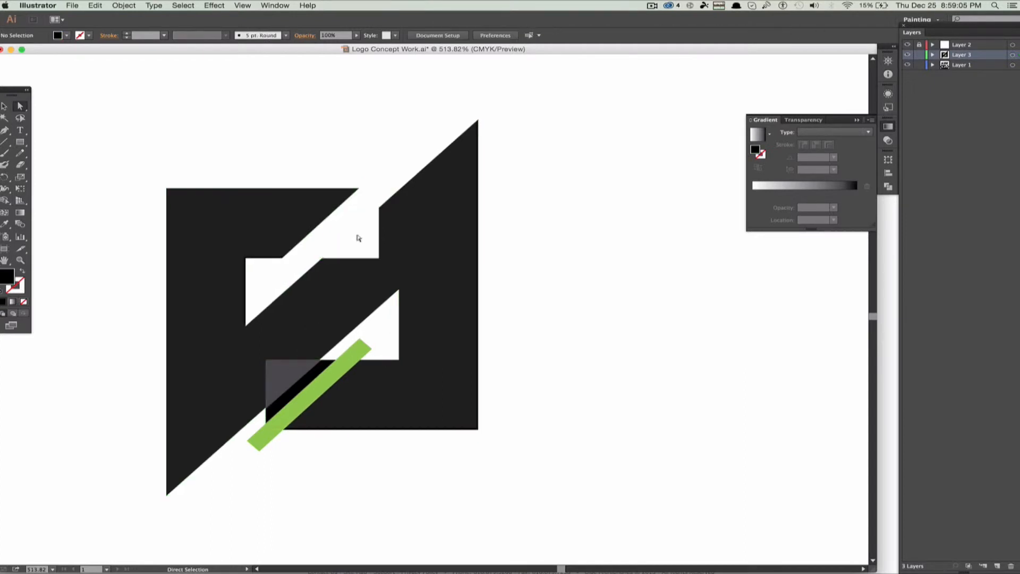
Undo the deletions around the upper green bar and the last merge of the lower horizontal bar
{"action": "key", "text": "super"}
{"action": "key", "text": "super+z"}
{"action": "key", "text": "super+z"}
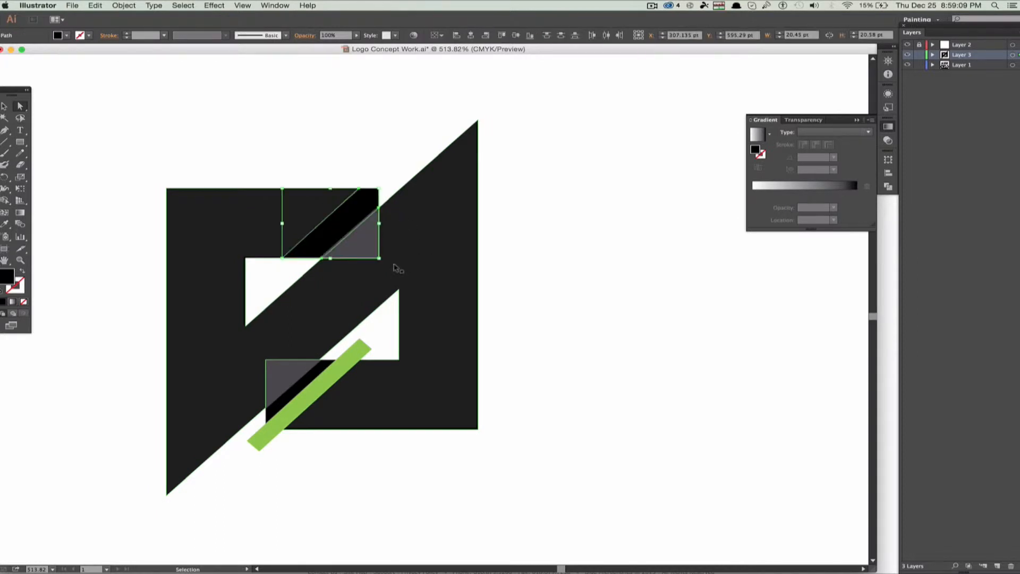
{"action": "key", "text": "super+z"}
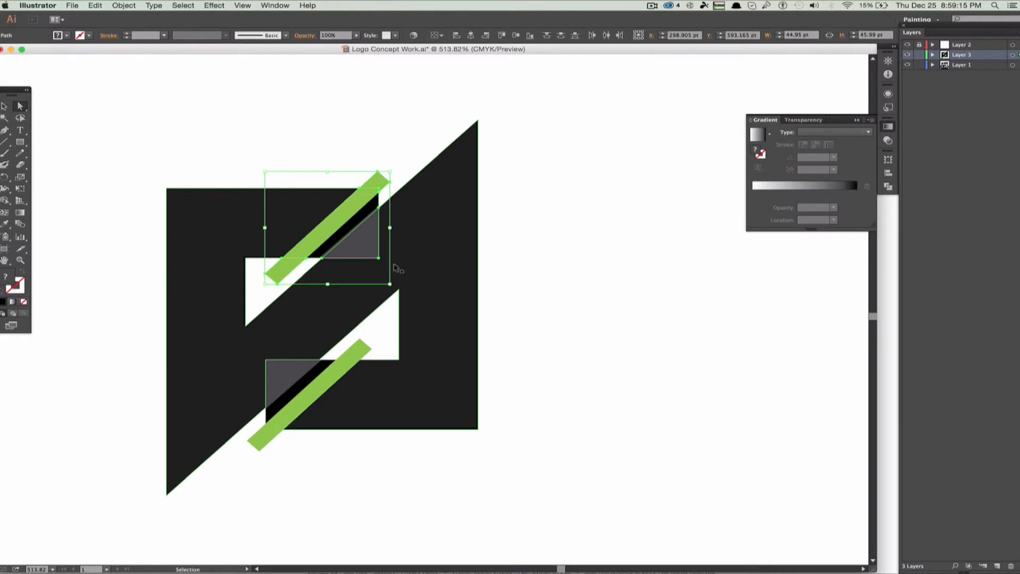
{"action": "key", "text": "super+z"}
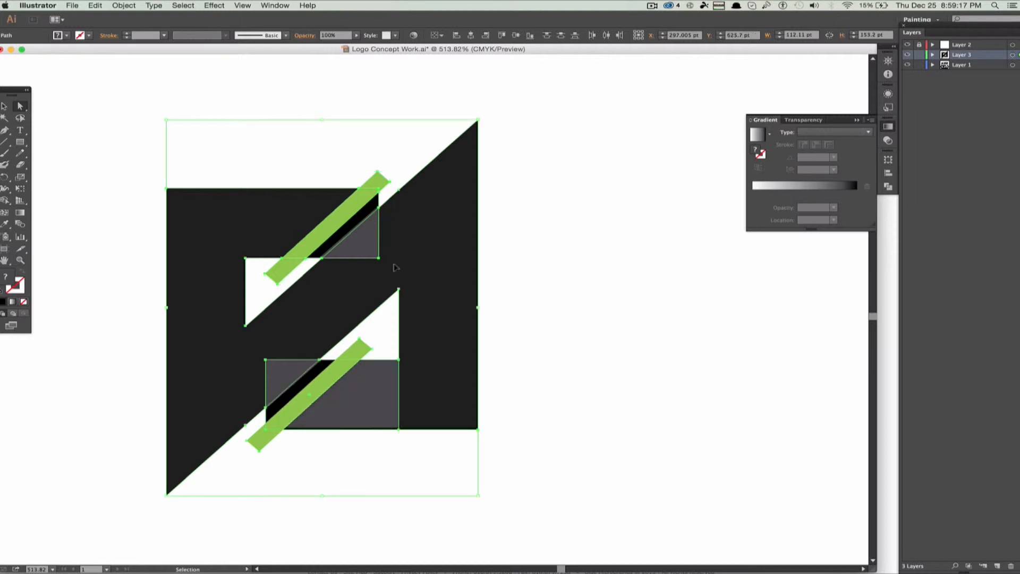
Merge both overlap triangles and the outer part of the lower horizontal bar into the main shape with the Shape Builder
{"action": "key", "text": "a"}
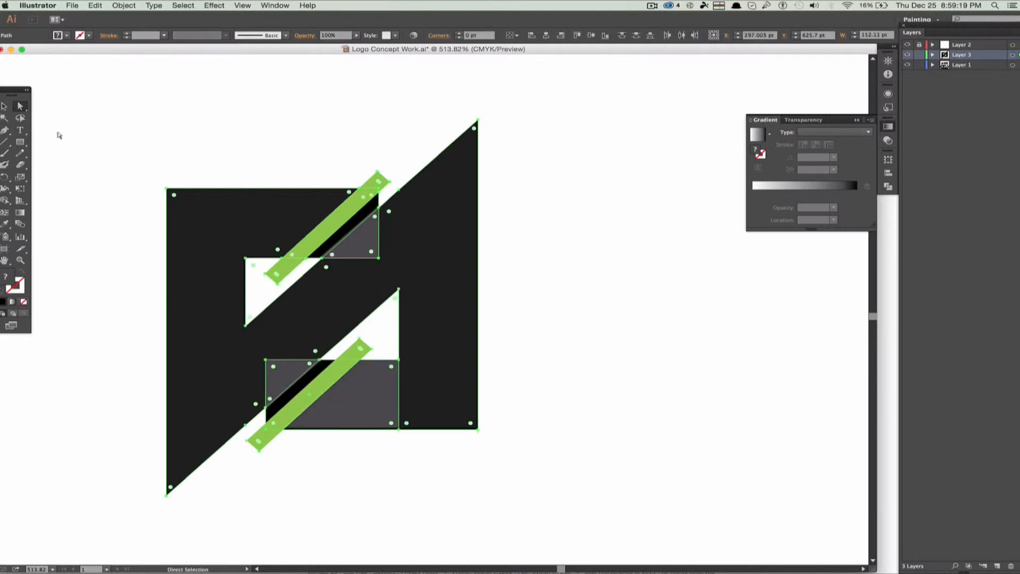
{"action": "left_click", "coordinate": [5, 202]}
{"action": "left_click", "coordinate": [393, 238]}
{"action": "left_click_drag", "start_coordinate": [366, 242], "coordinate": [313, 281]}
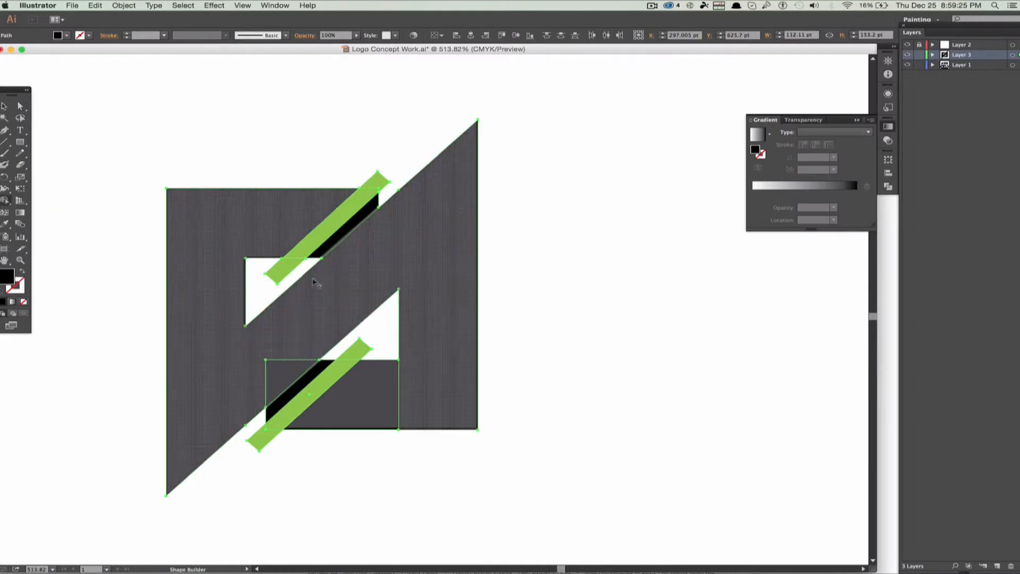
{"action": "left_click_drag", "start_coordinate": [282, 341], "coordinate": [282, 369]}
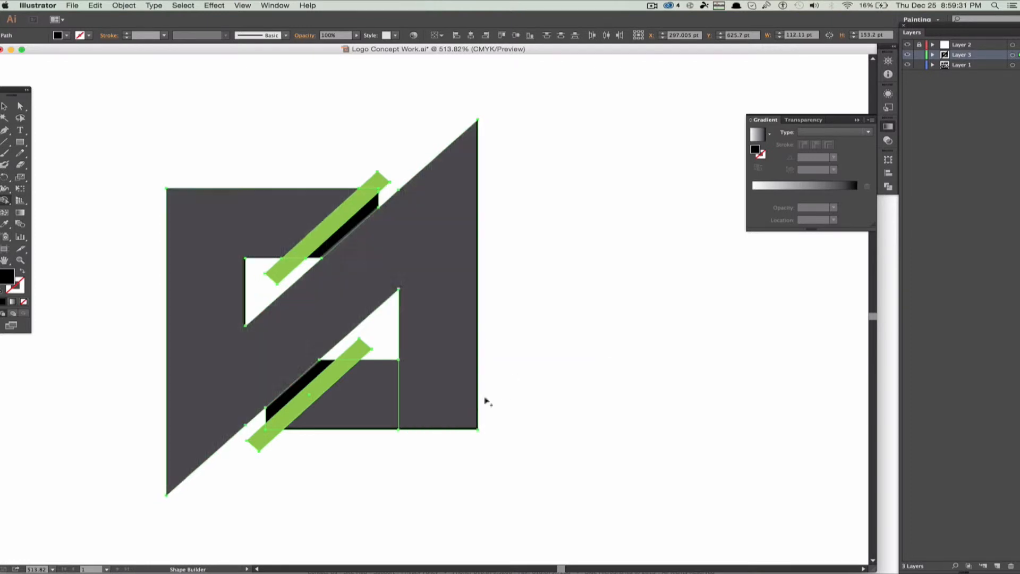
{"action": "left_click_drag", "start_coordinate": [434, 403], "coordinate": [361, 393]}
Delete both green guide bars and the leftover black strips behind them to open the two diagonal gaps
{"action": "left_click", "coordinate": [19, 105]}
{"action": "left_click", "coordinate": [314, 122]}
{"action": "left_click", "coordinate": [342, 213]}
{"action": "key", "text": "Delete"}
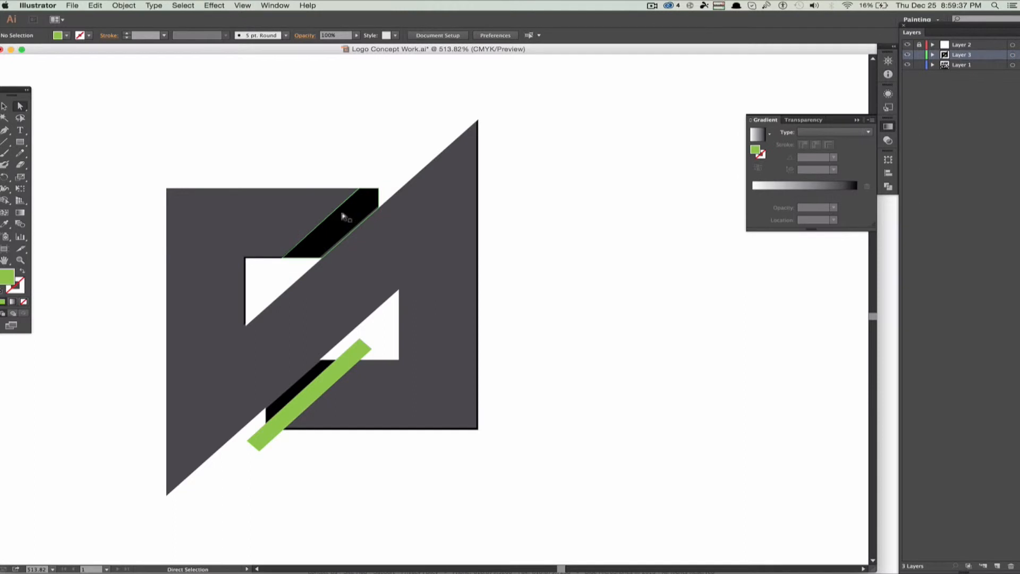
{"action": "left_click", "coordinate": [342, 213]}
{"action": "key", "text": "Delete"}
{"action": "left_click", "coordinate": [302, 381]}
{"action": "key", "text": "Delete"}
{"action": "left_click", "coordinate": [312, 383]}
{"action": "key", "text": "Delete"}
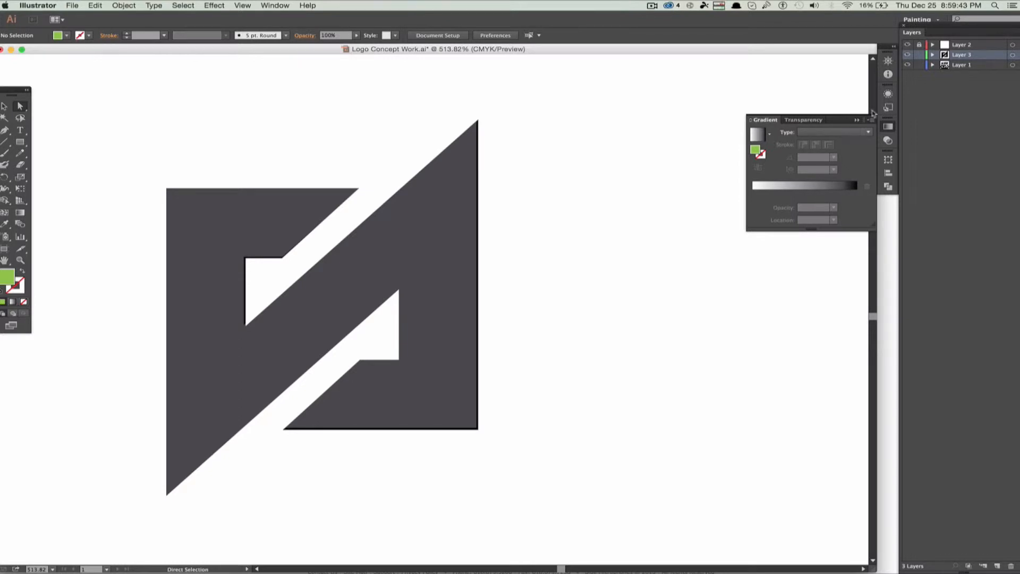
Check the finished logo with the semi-transparent template layer hidden, and show the template again
{"action": "left_click", "coordinate": [908, 45]}
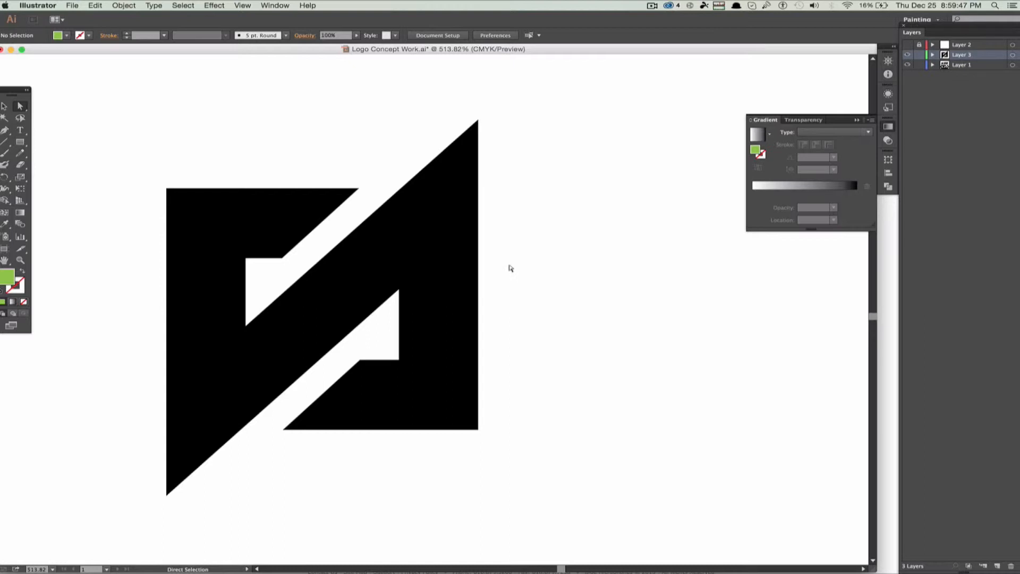
{"action": "key", "text": "super+0"}
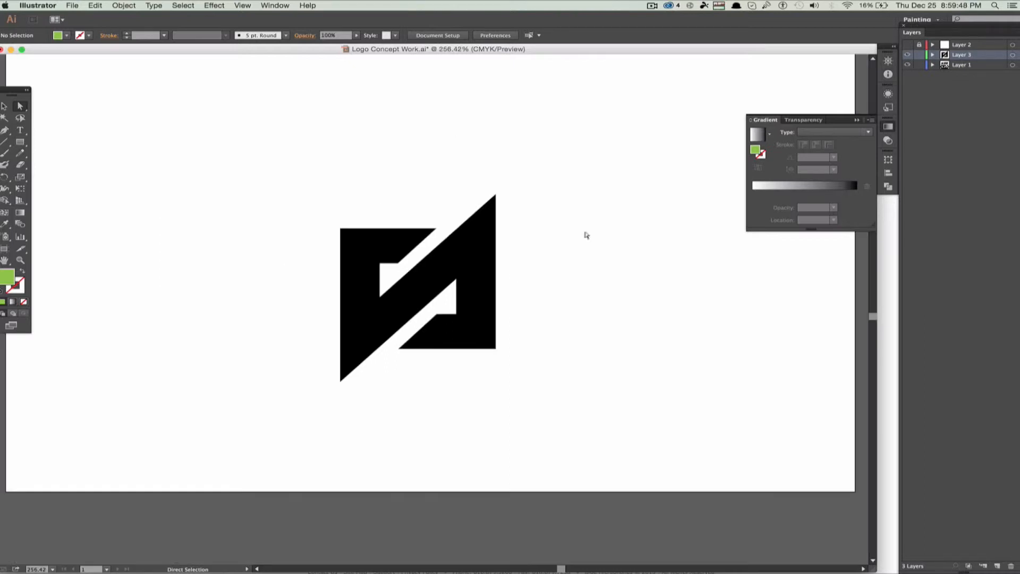
{"action": "left_click", "coordinate": [908, 45]}
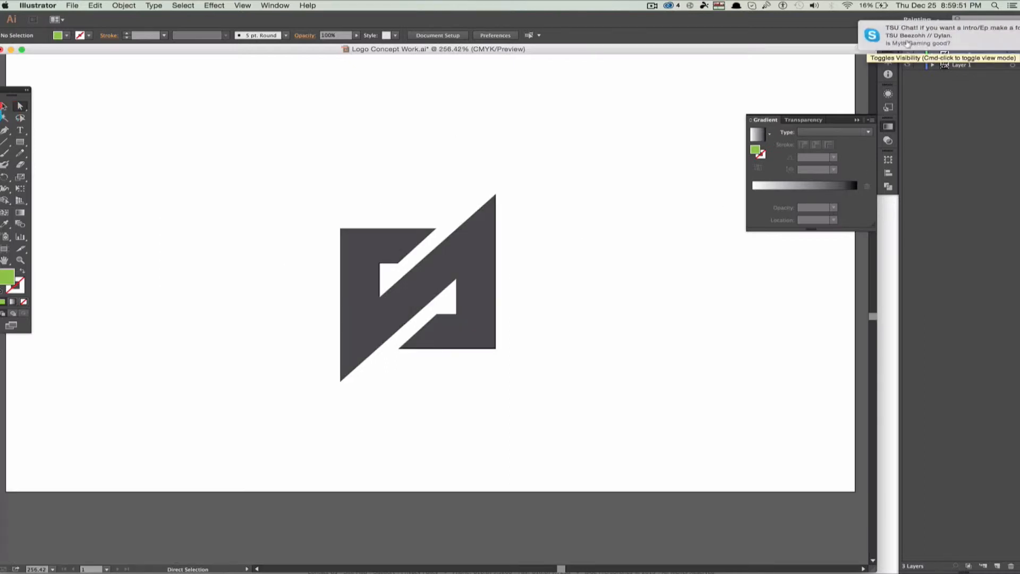
{"action": "scroll", "coordinate": [732, 123], "scroll_direction": "up", "scroll_amount": 2}
{"action": "scroll", "coordinate": [732, 123], "scroll_direction": "down", "scroll_amount": 5}
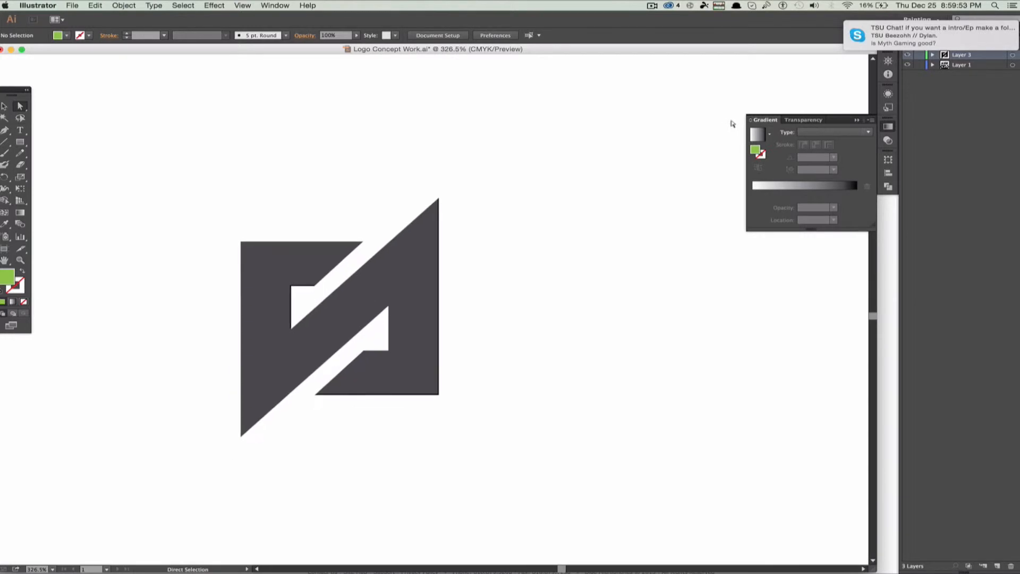
{"action": "scroll", "coordinate": [603, 207], "scroll_direction": "right", "scroll_amount": 3}
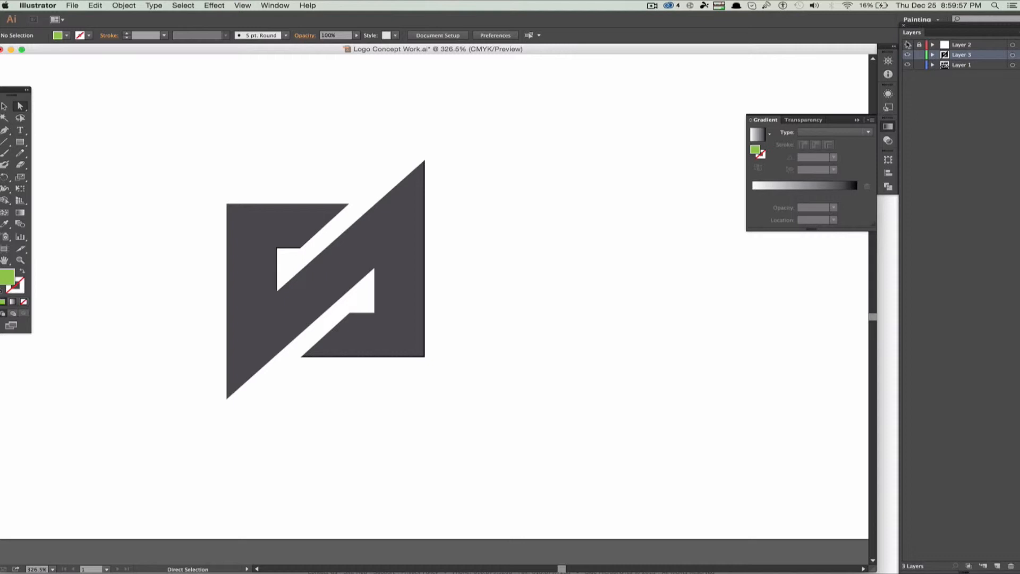
Delete Layer 2 and Layer 3 together with their artwork
{"action": "left_click", "coordinate": [965, 46]}
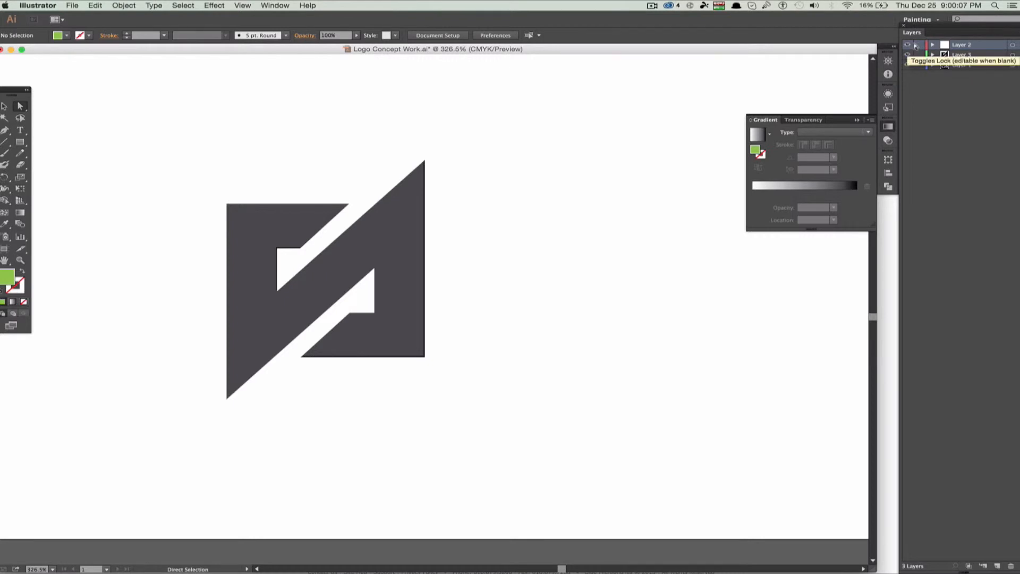
{"action": "left_click", "coordinate": [1012, 566]}
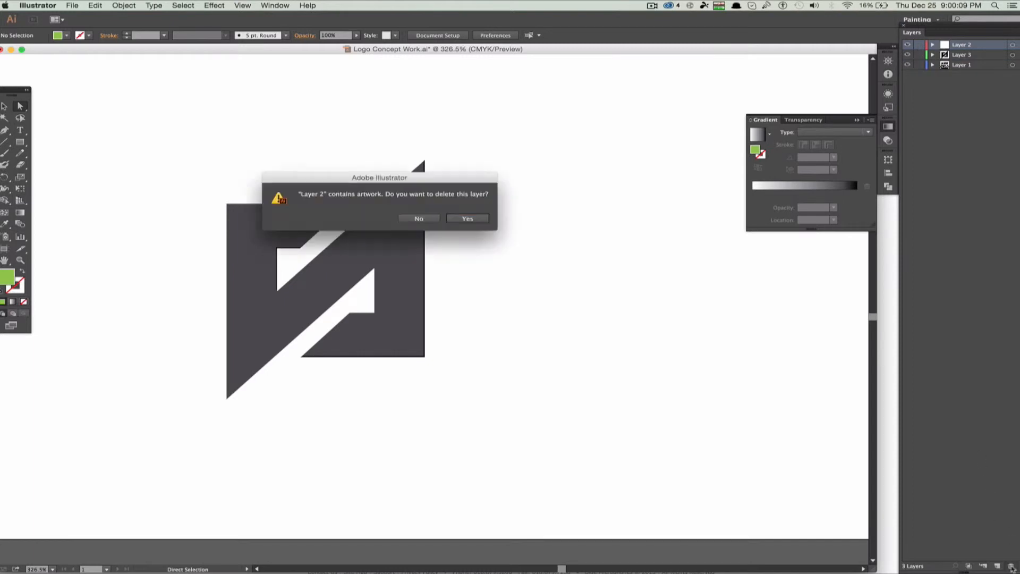
{"action": "left_click", "coordinate": [478, 222]}
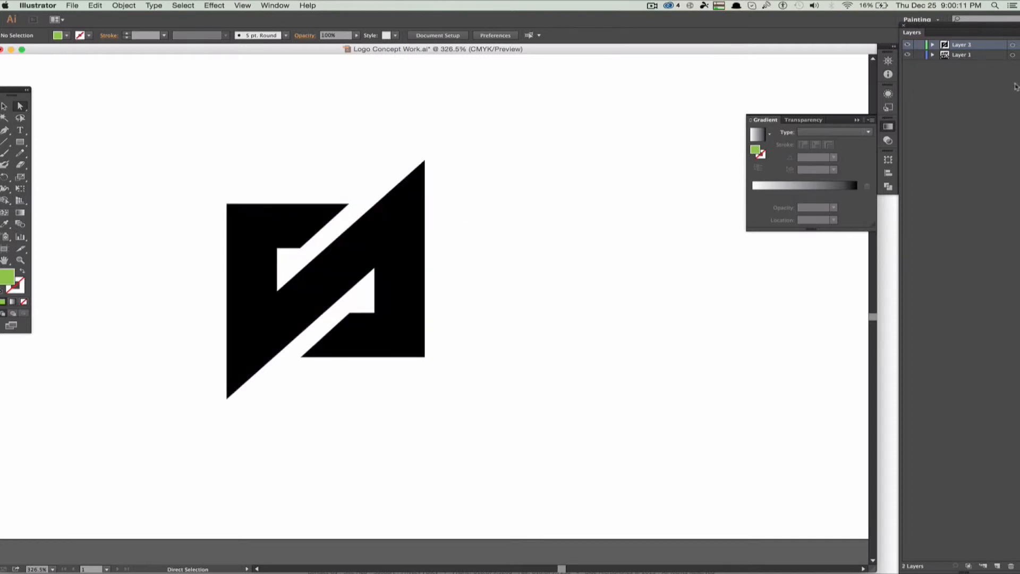
{"action": "left_click", "coordinate": [1012, 566]}
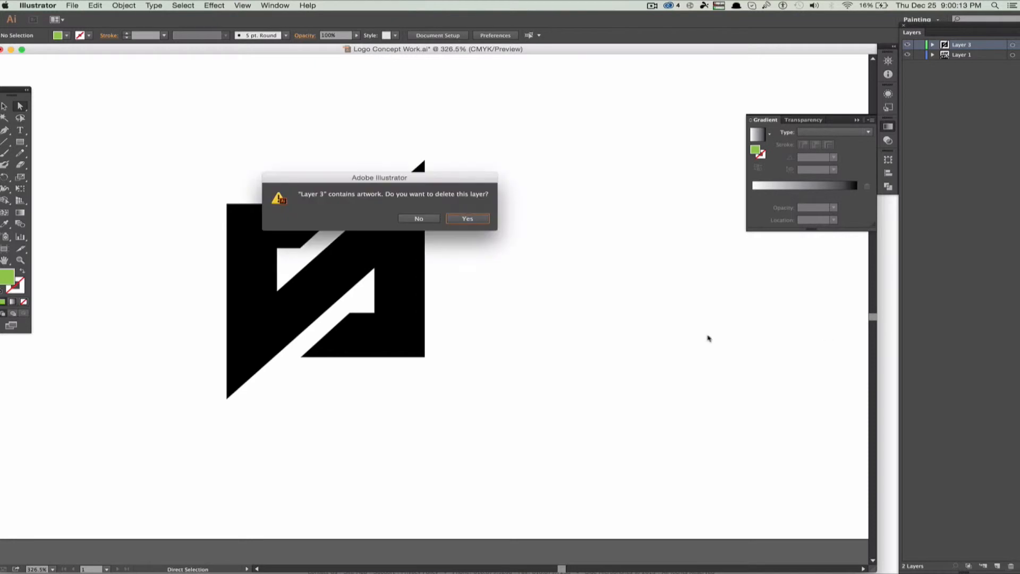
{"action": "left_click", "coordinate": [485, 220]}
Select and copy the left curved piece of the middle rounded logo above the horizontal line
{"action": "scroll", "coordinate": [514, 255], "scroll_direction": "up", "scroll_amount": 10}
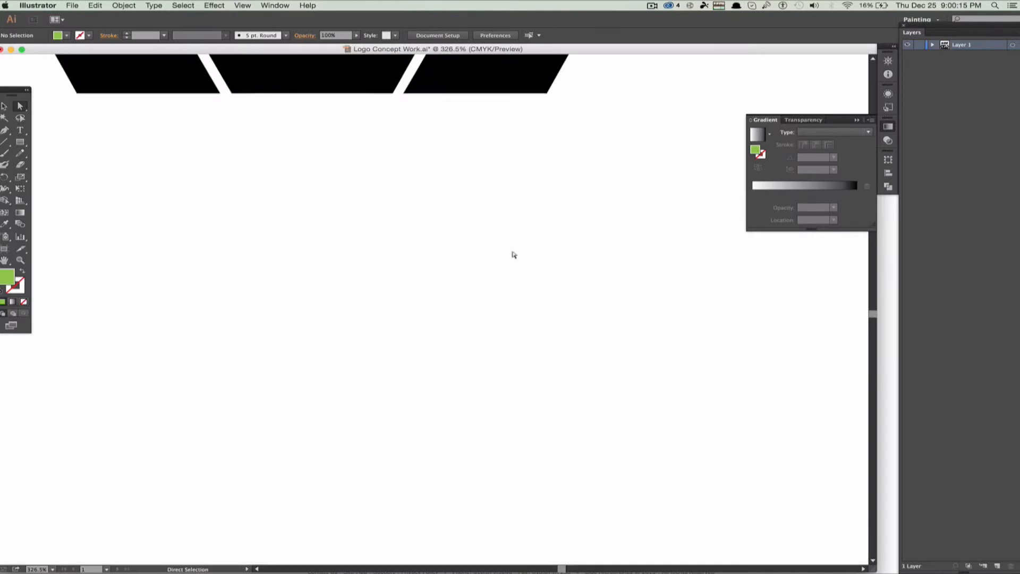
{"action": "scroll", "coordinate": [514, 256], "scroll_direction": "up", "scroll_amount": 5}
{"action": "scroll", "coordinate": [513, 255], "scroll_direction": "left", "scroll_amount": 2}
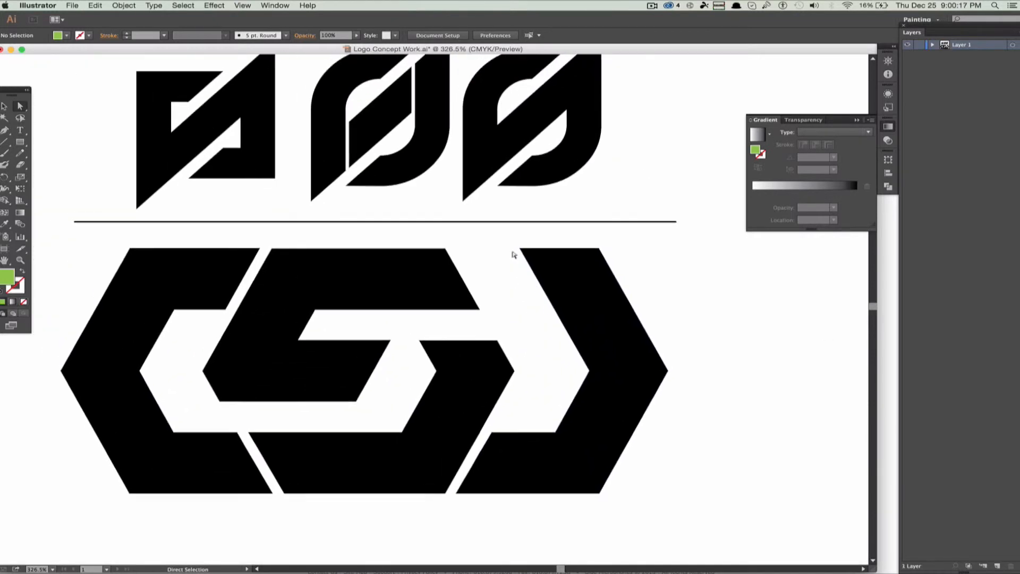
{"action": "scroll", "coordinate": [513, 255], "scroll_direction": "up", "scroll_amount": 2}
{"action": "scroll", "coordinate": [514, 255], "scroll_direction": "left", "scroll_amount": 1}
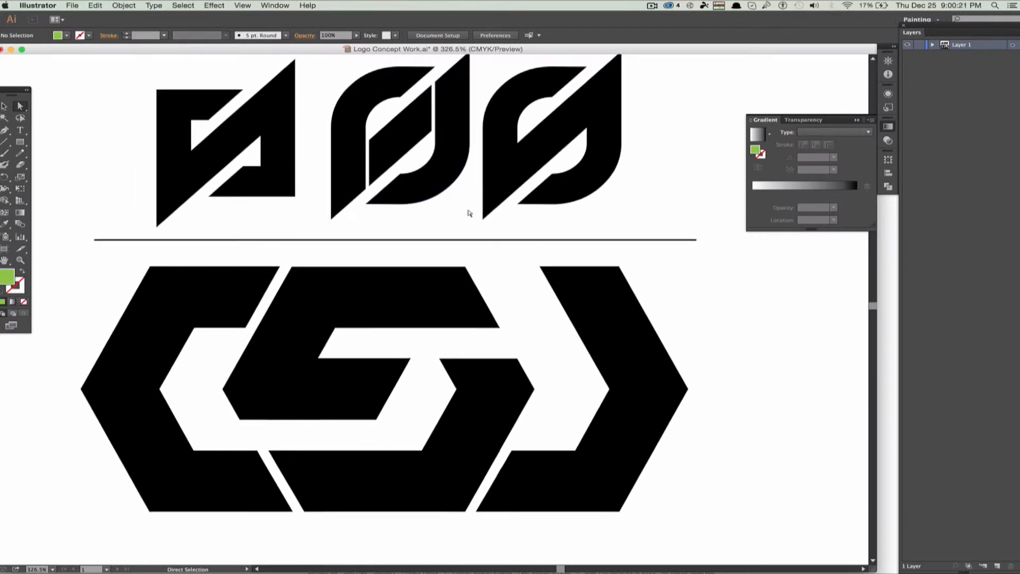
{"action": "left_click_drag", "start_coordinate": [464, 231], "coordinate": [361, 66]}
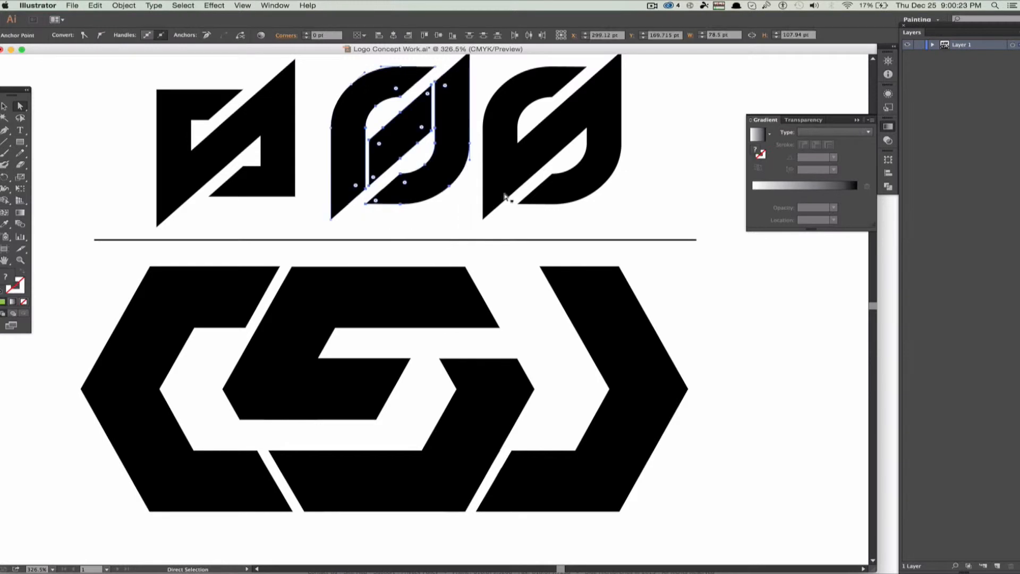
{"action": "left_click", "coordinate": [470, 223]}
{"action": "left_click_drag", "start_coordinate": [480, 233], "coordinate": [320, 166]}
{"action": "scroll", "coordinate": [457, 250], "scroll_direction": "down", "scroll_amount": 1}
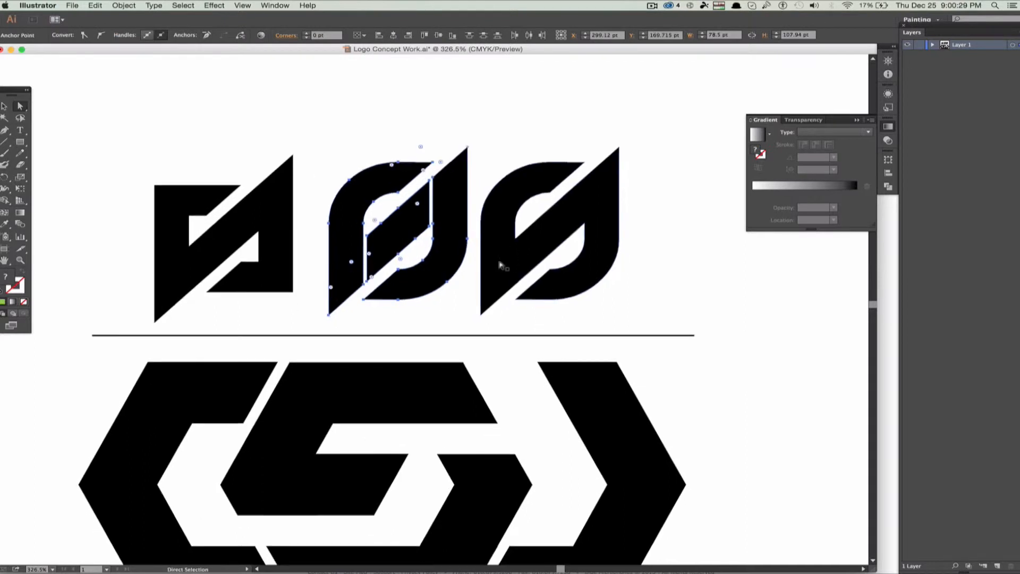
{"action": "left_click", "coordinate": [326, 153]}
{"action": "key", "text": "v"}
{"action": "left_click", "coordinate": [348, 215]}
{"action": "key", "text": "a"}
Create a new layer and paste the curved piece into it on the empty area below the logos
{"action": "scroll", "coordinate": [526, 301], "scroll_direction": "down", "scroll_amount": 15}
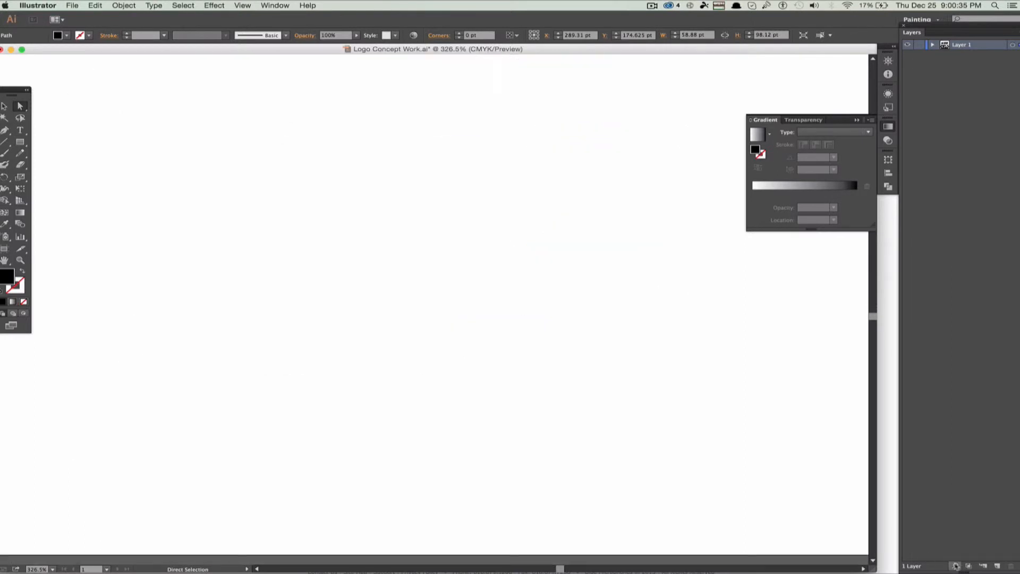
{"action": "left_click", "coordinate": [997, 566]}
{"action": "key", "text": "ctrl+v"}
{"action": "left_click", "coordinate": [399, 298]}
{"action": "left_click_drag", "start_coordinate": [386, 302], "coordinate": [279, 247]}
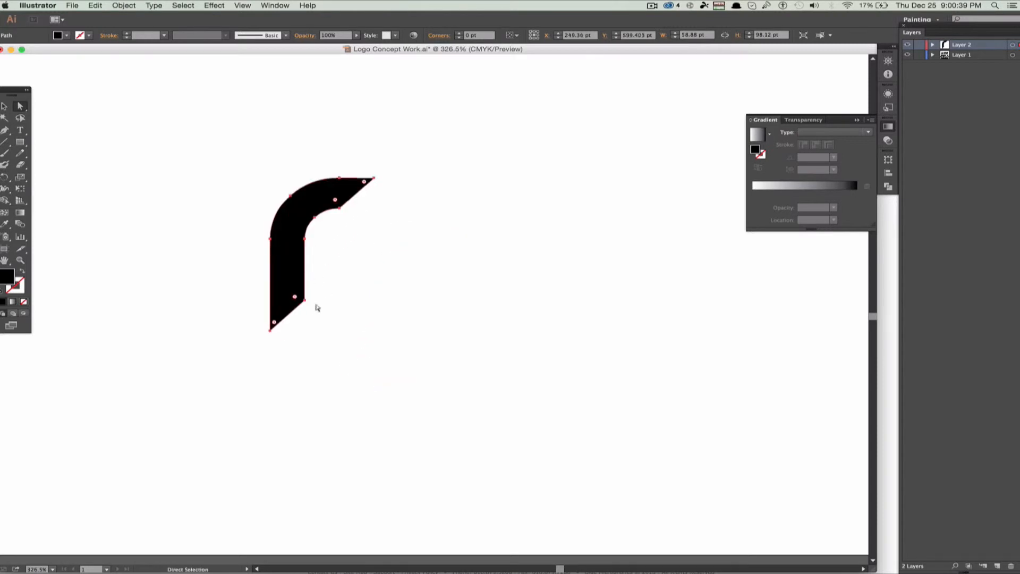
Enlarge the curved piece proportionally to about 94.5 by 157.5 pt and move it to the middle of the empty area
{"action": "key", "text": "ctrl+t"}
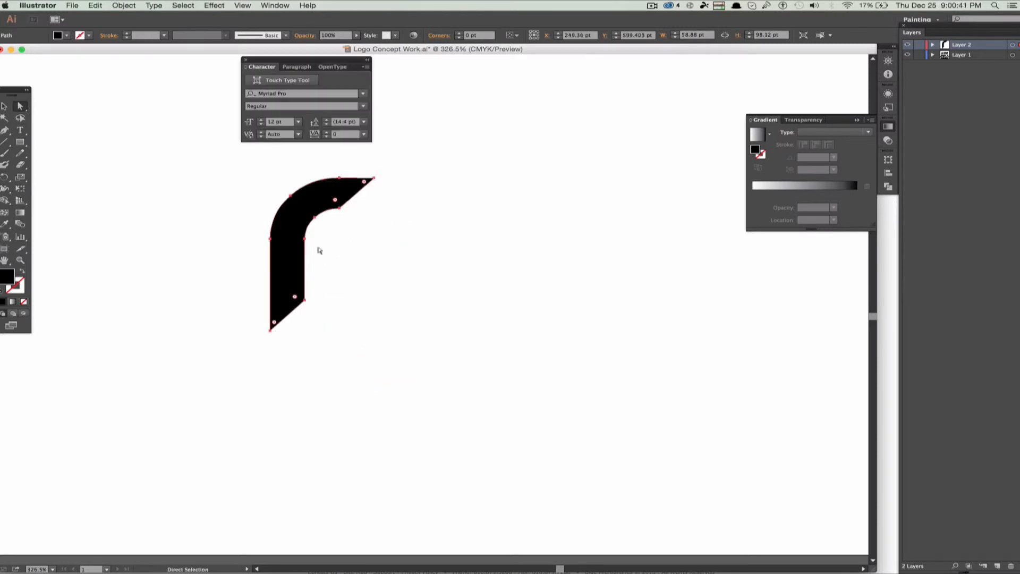
{"action": "key", "text": "v"}
{"action": "left_click_drag", "start_coordinate": [373, 331], "coordinate": [467, 377]}
{"action": "key", "text": "a"}
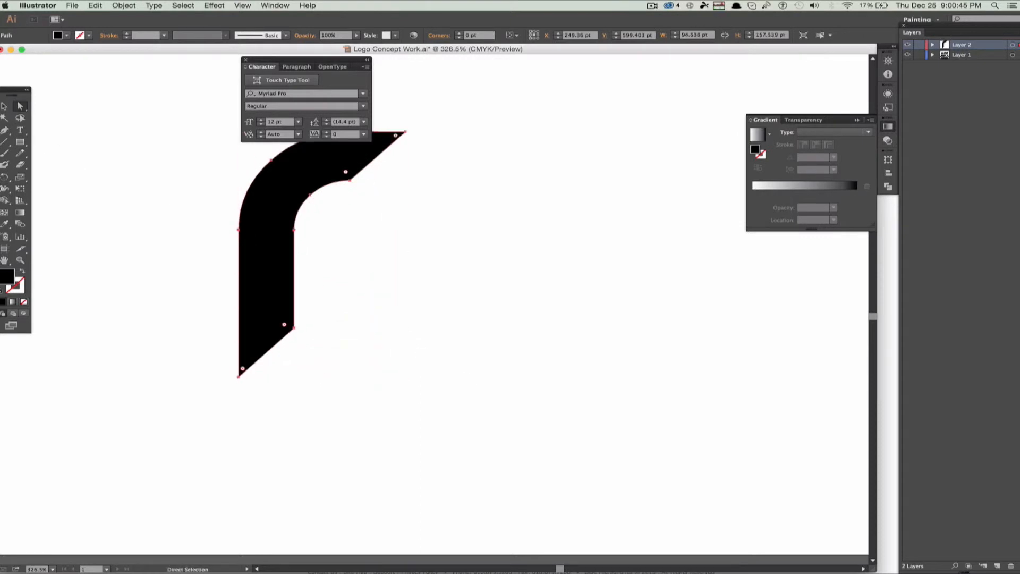
{"action": "key", "text": "v"}
{"action": "left_click_drag", "start_coordinate": [279, 245], "coordinate": [382, 316]}
{"action": "left_click", "coordinate": [24, 110]}
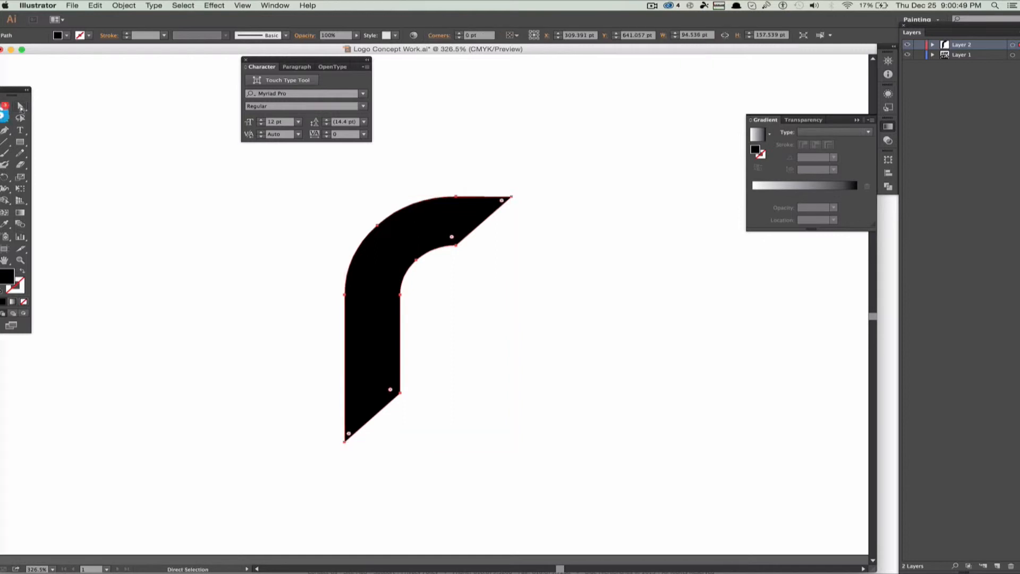
{"action": "left_click", "coordinate": [579, 292]}
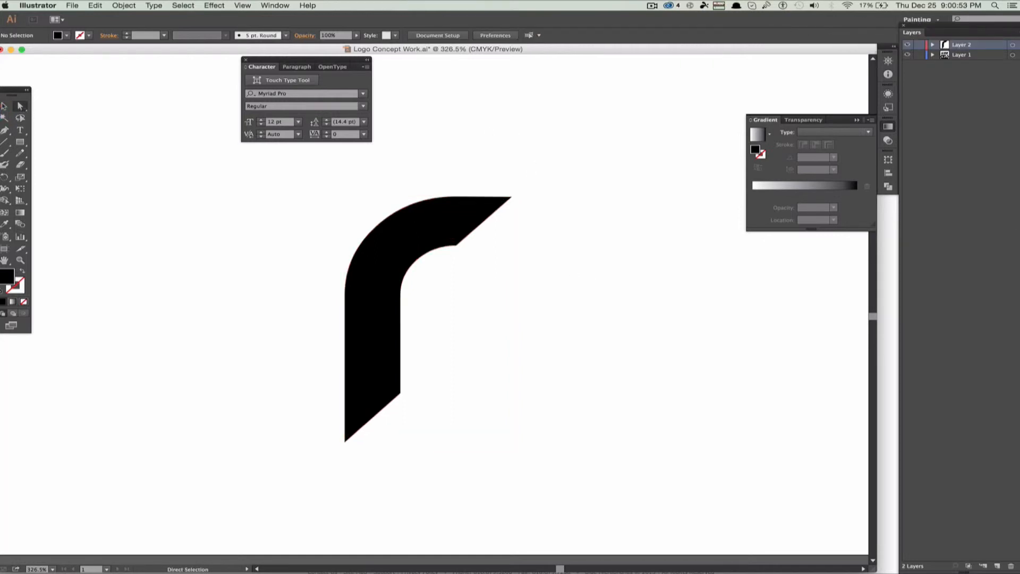
Create another layer, place it beneath the curved piece's layer and make it the active layer
{"action": "left_click", "coordinate": [997, 566]}
{"action": "left_click_drag", "start_coordinate": [946, 55], "coordinate": [947, 44]}
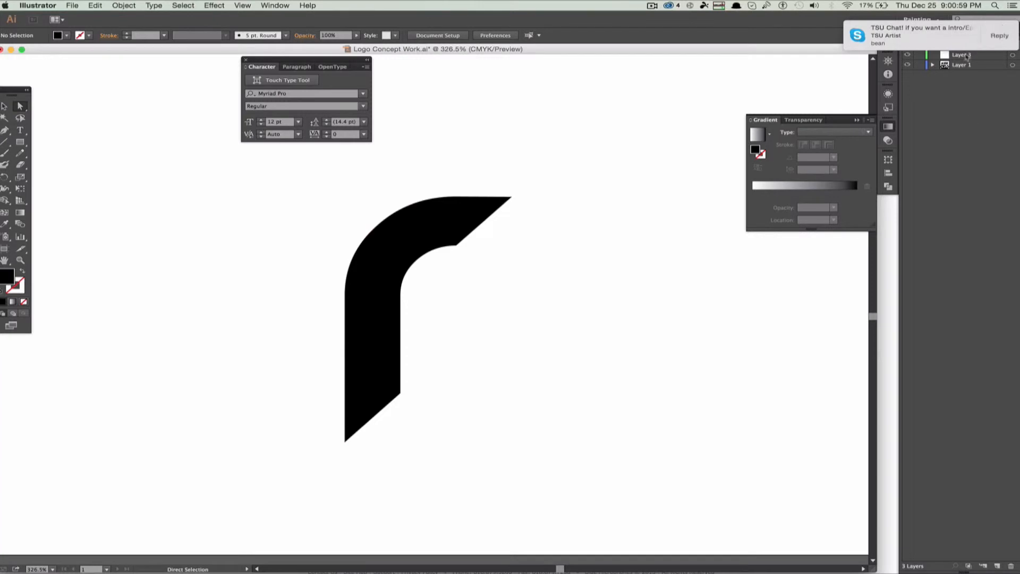
{"action": "left_click", "coordinate": [967, 56]}
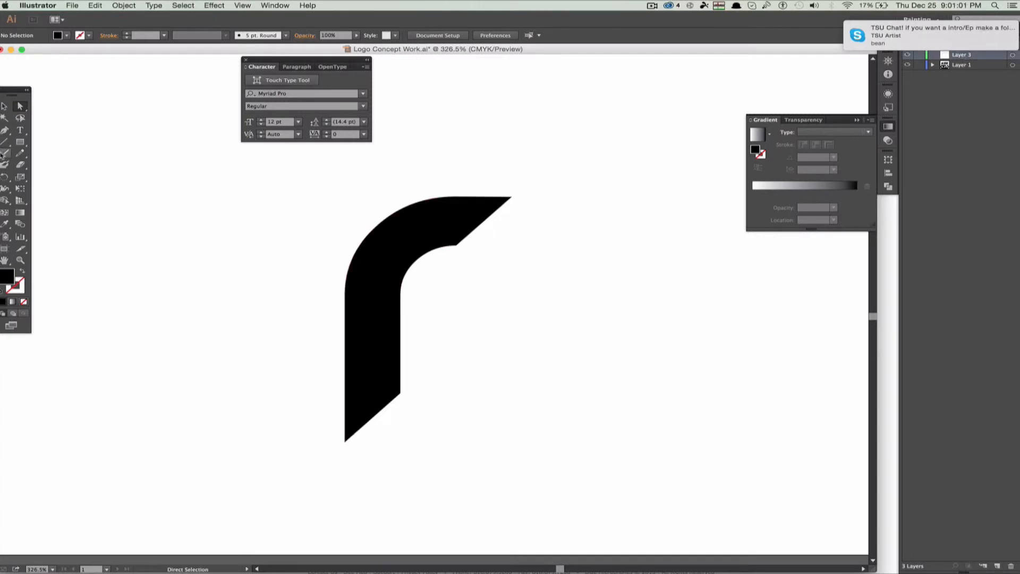
Draw a horizontal bar about 199 by 31.5 pt matching the thickness of the curved piece's upper arm and extending out past its left side
{"action": "left_click", "coordinate": [20, 142]}
{"action": "left_click_drag", "start_coordinate": [466, 401], "coordinate": [603, 404]}
{"action": "key", "text": "super+z"}
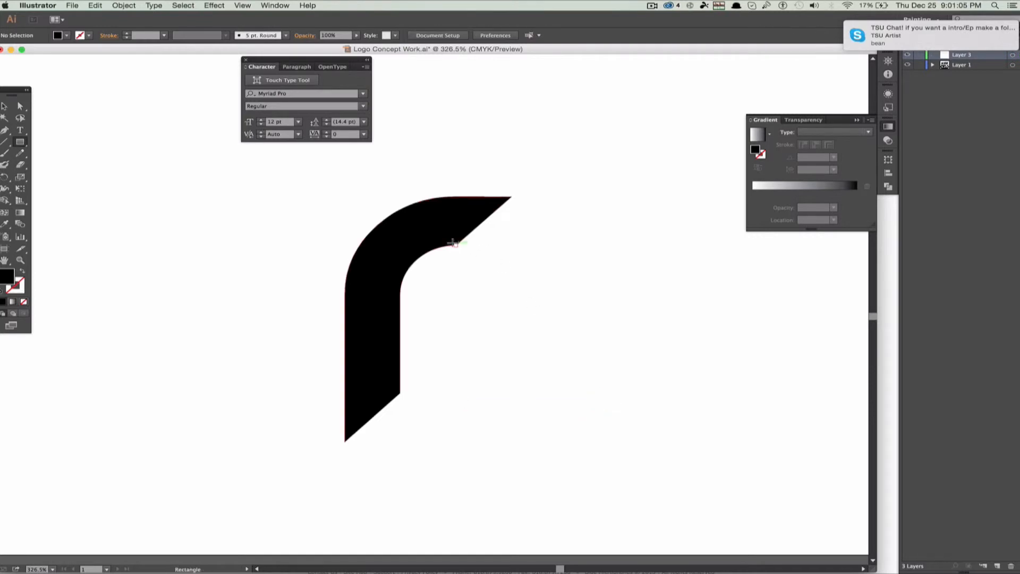
{"action": "mouse_move", "coordinate": [456, 245]}
{"action": "left_mouse_down"}
{"action": "mouse_move", "coordinate": [387, 182]}
{"action": "mouse_move", "coordinate": [360, 200]}
{"action": "mouse_move", "coordinate": [342, 194]}
{"action": "left_mouse_up"}
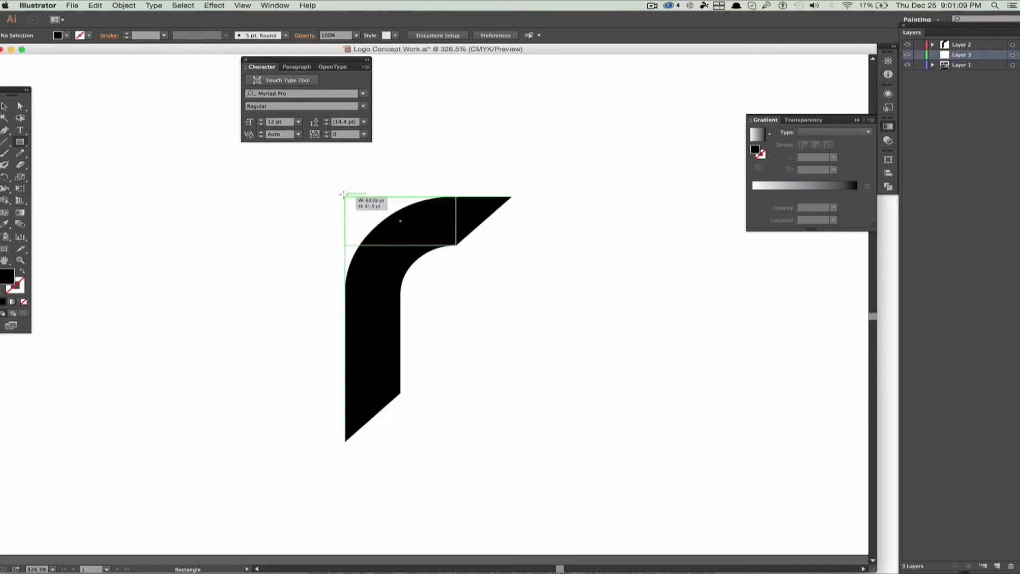
{"action": "left_click_drag", "start_coordinate": [342, 195], "coordinate": [104, 197]}
Move the horizontal bar 40 pt to the right so it covers the curved piece's upper slanted tip
{"action": "left_click", "coordinate": [4, 106]}
{"action": "left_click", "coordinate": [1016, 65]}
{"action": "left_click", "coordinate": [963, 46]}
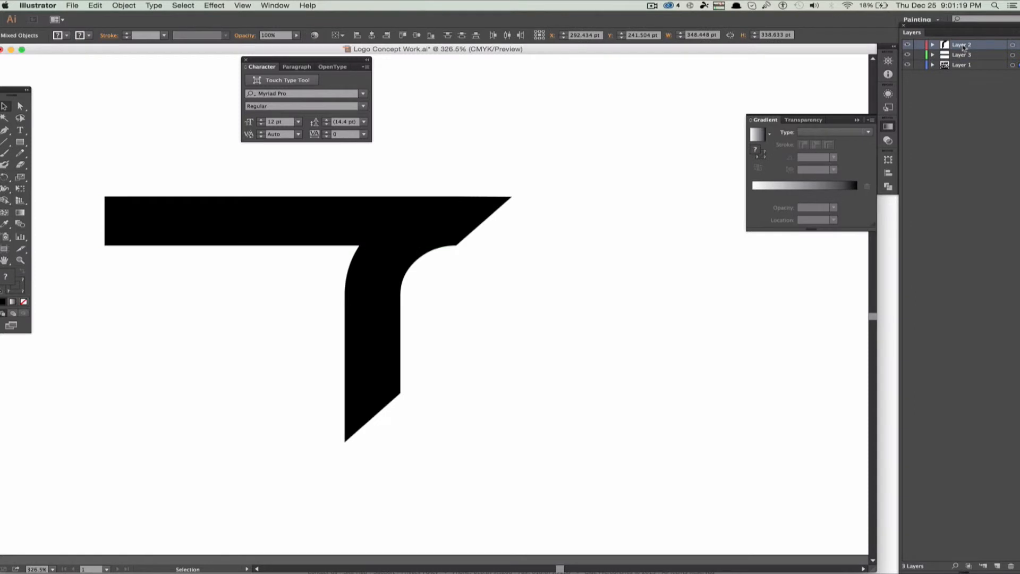
{"action": "key", "text": "a"}
{"action": "key", "text": "v"}
{"action": "left_click", "coordinate": [307, 216]}
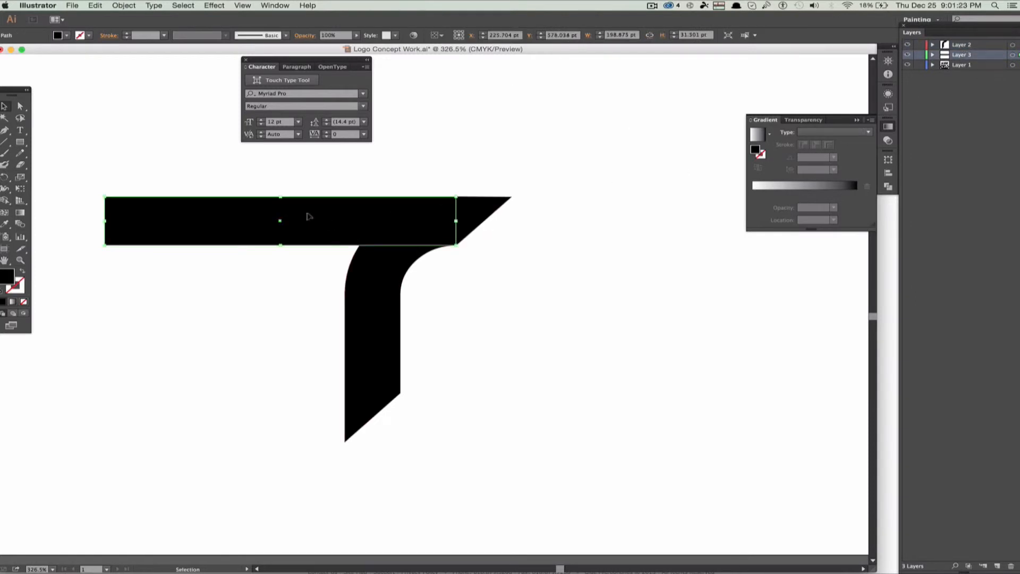
{"action": "key", "text": "shift+Right"}
{"action": "key", "text": "shift+Right"}
{"action": "key", "text": "shift+Right"}
{"action": "key", "text": "shift+Right"}
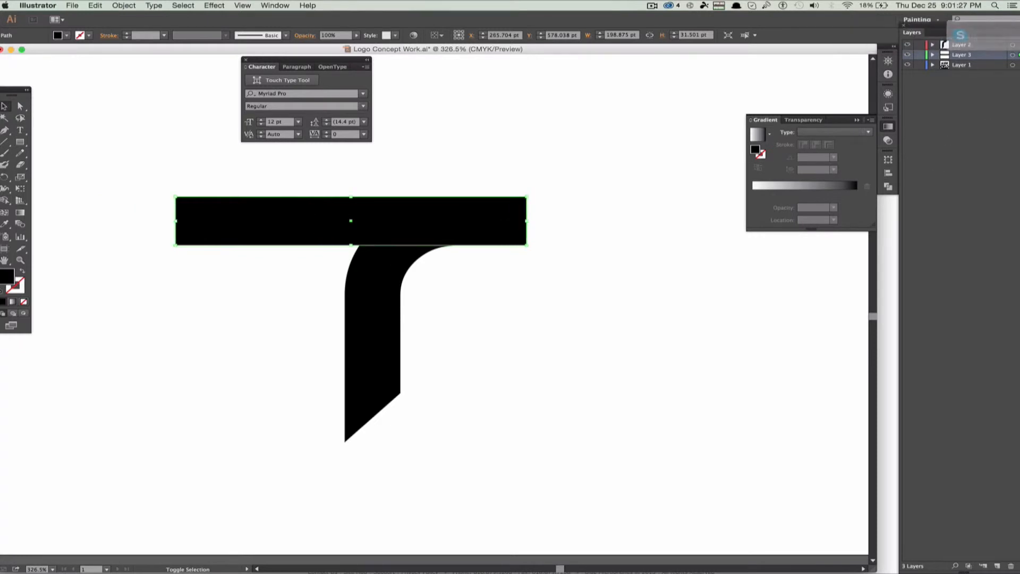
Duplicate the horizontal bar, rotate the copy to vertical and align it over the curved piece's stem
{"action": "key", "text": "a"}
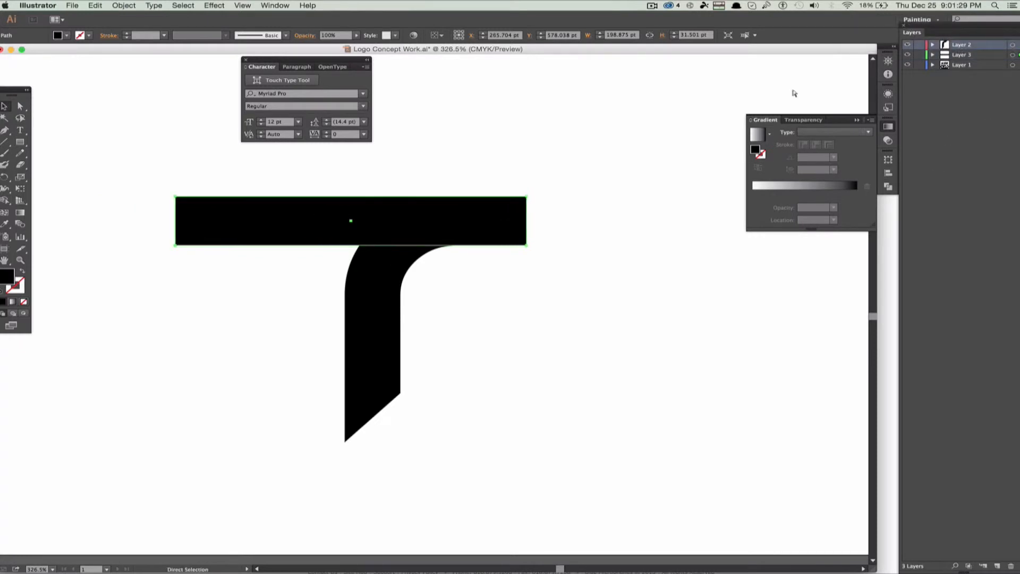
{"action": "left_click", "coordinate": [979, 56]}
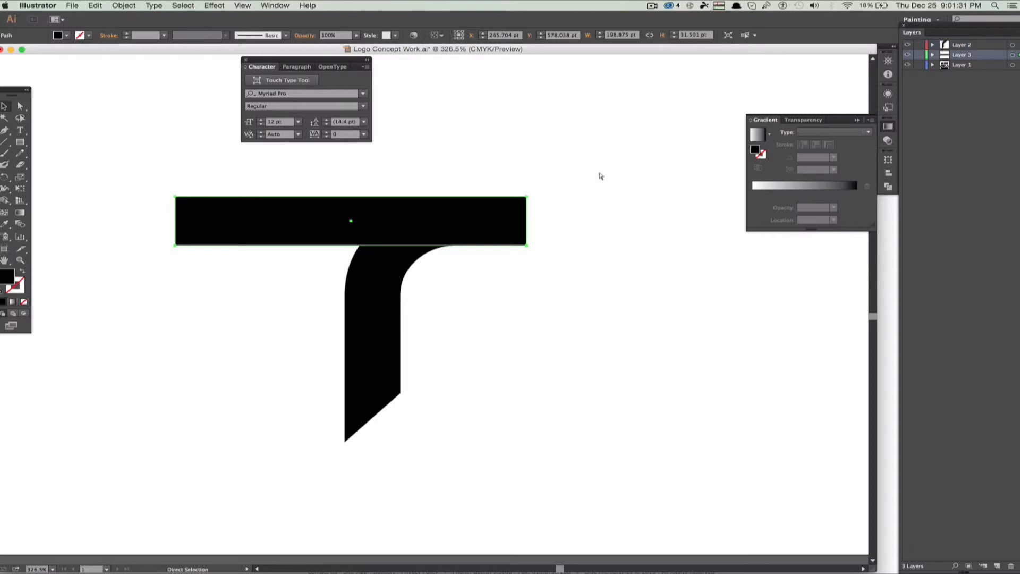
{"action": "key", "text": "super+c"}
{"action": "key", "text": "super+v"}
{"action": "key", "text": "v"}
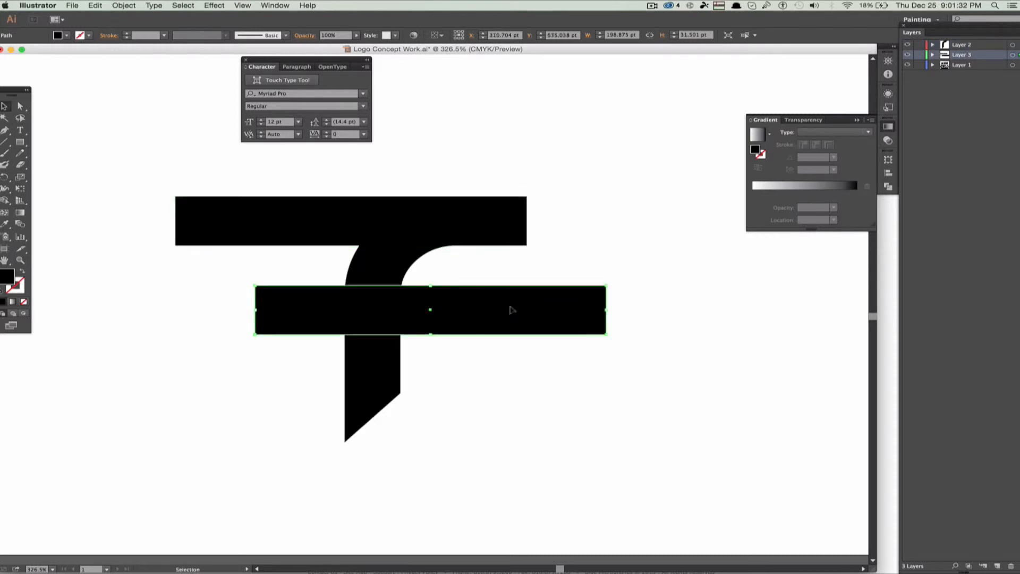
{"action": "left_click", "coordinate": [607, 282]}
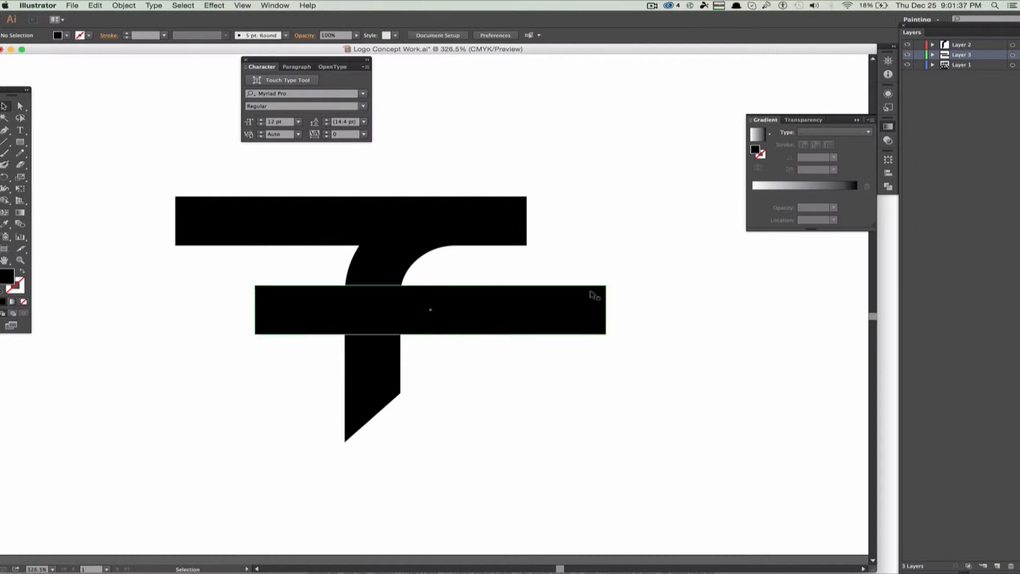
{"action": "left_click", "coordinate": [591, 293]}
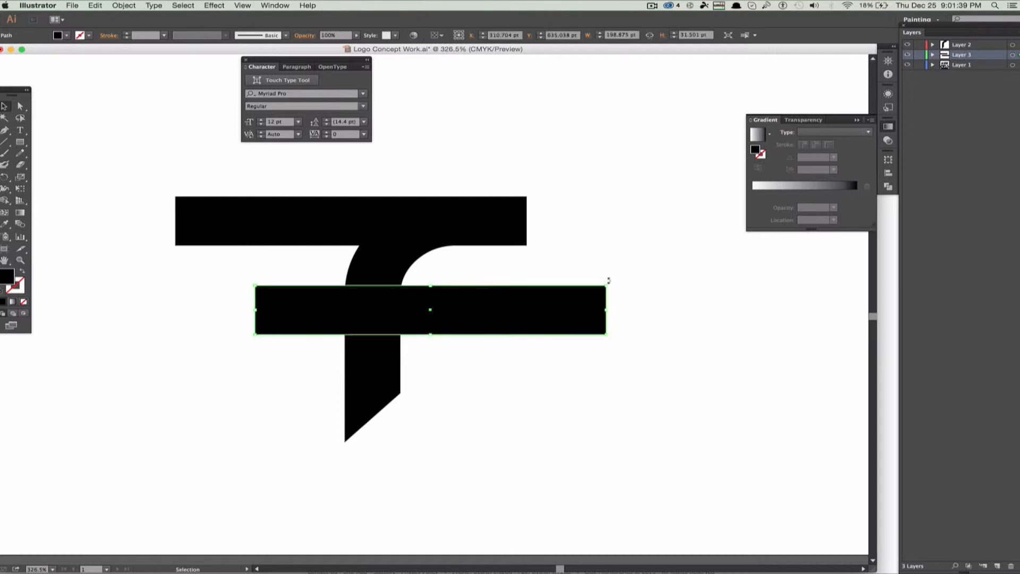
{"action": "left_click_drag", "start_coordinate": [609, 280], "coordinate": [397, 207]}
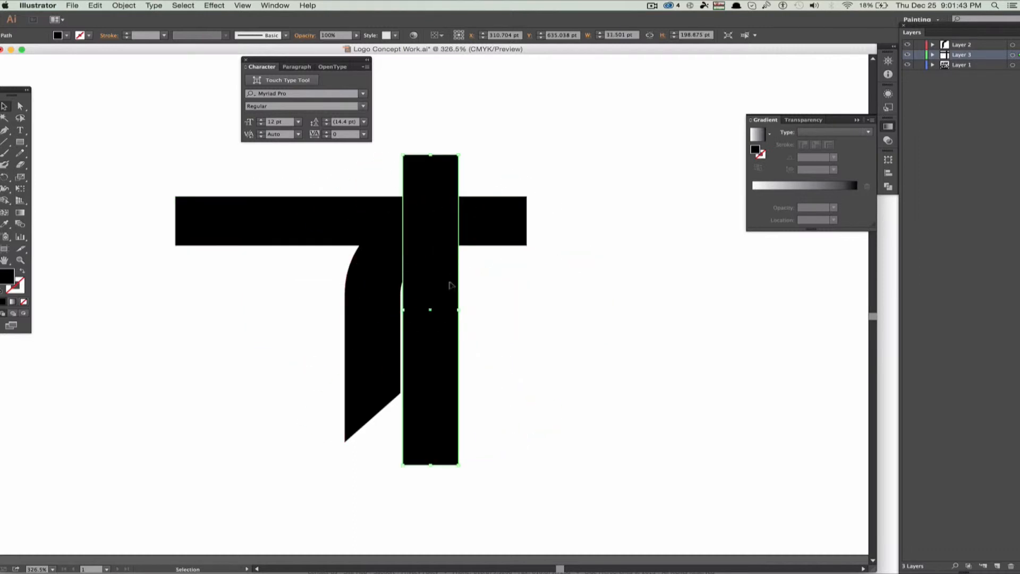
{"action": "left_click_drag", "start_coordinate": [456, 354], "coordinate": [397, 364]}
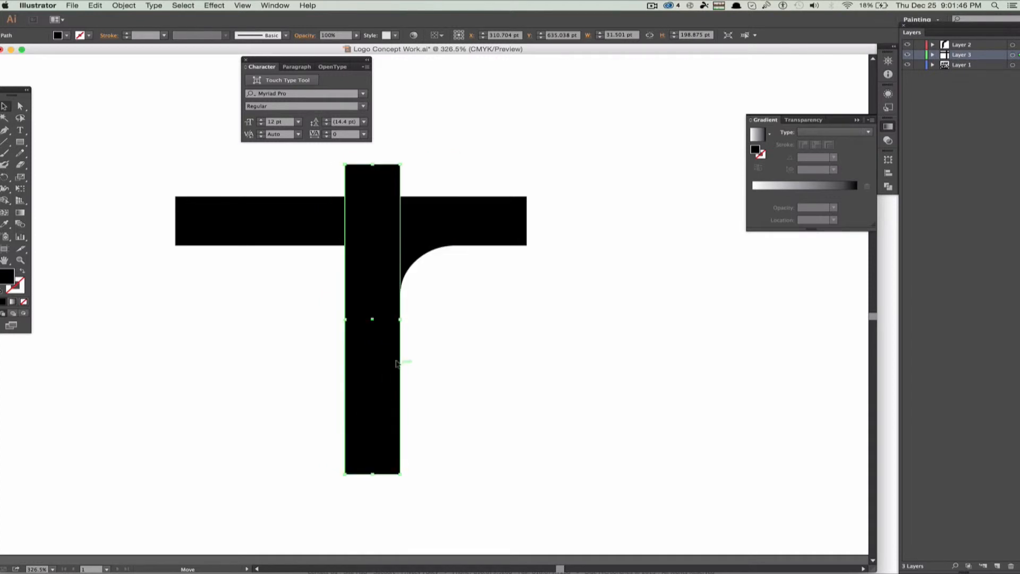
{"action": "left_click", "coordinate": [480, 330]}
Fill the curved piece with white and set its opacity to 20%
{"action": "left_click", "coordinate": [416, 264]}
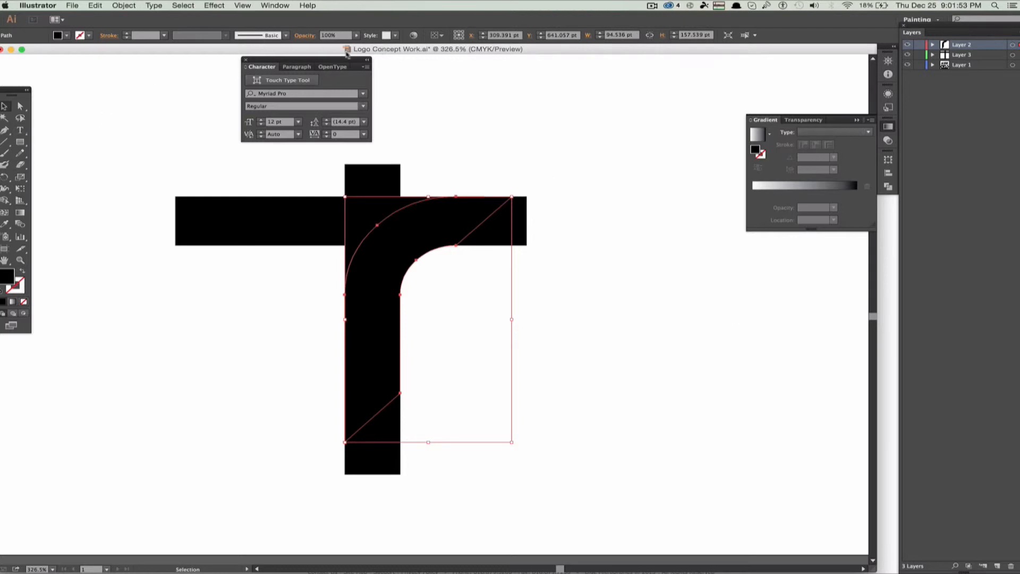
{"action": "left_click", "coordinate": [66, 35]}
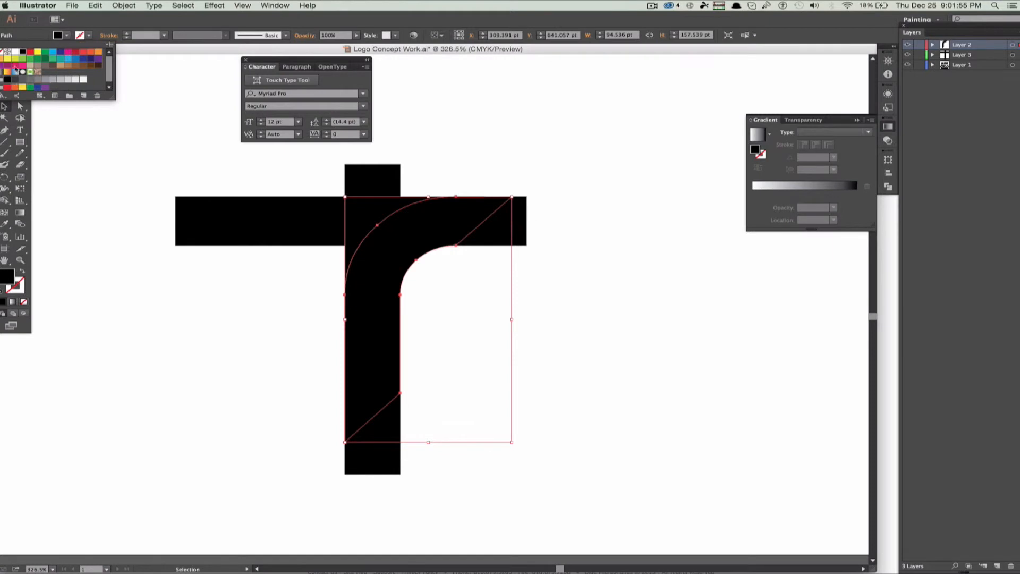
{"action": "left_click", "coordinate": [14, 51]}
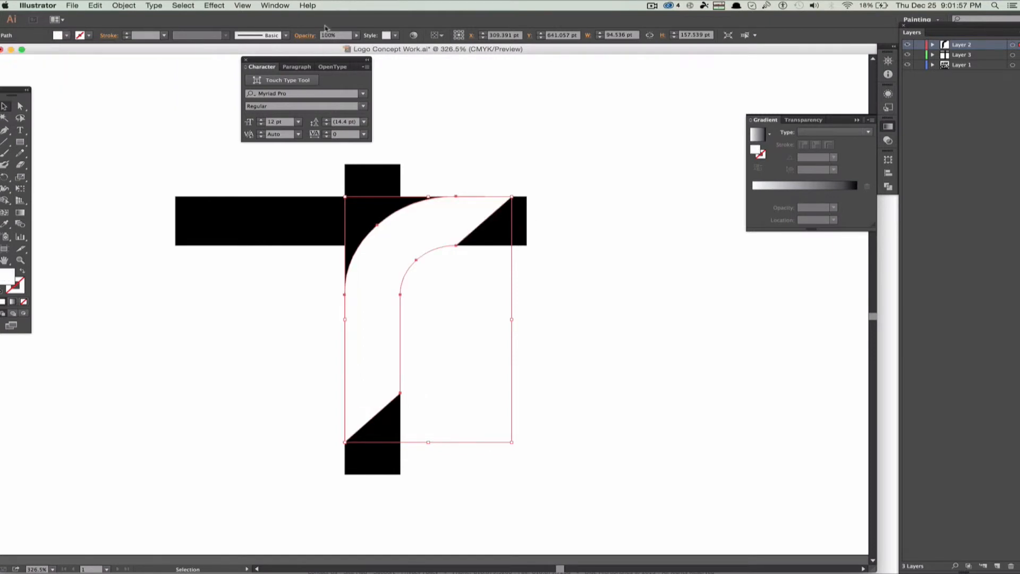
{"action": "left_click", "coordinate": [355, 35]}
{"action": "left_click_drag", "start_coordinate": [360, 46], "coordinate": [321, 46]}
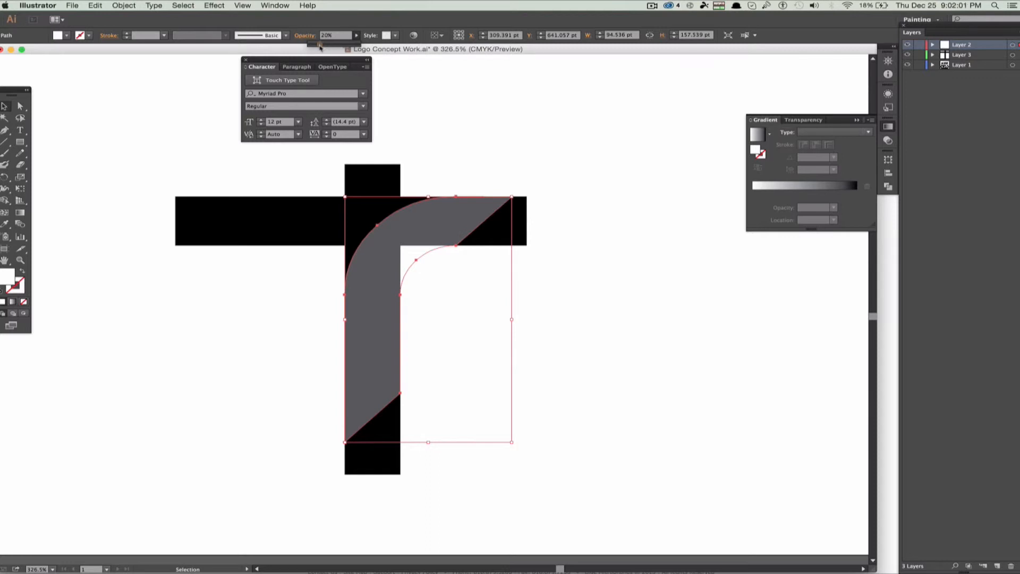
{"action": "left_click", "coordinate": [955, 330]}
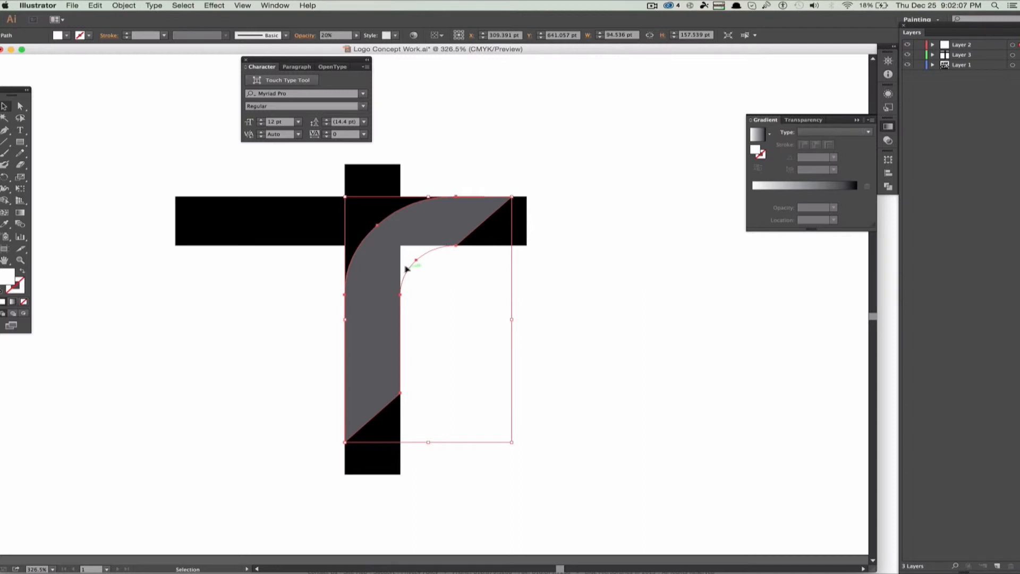
{"action": "left_click", "coordinate": [657, 329]}
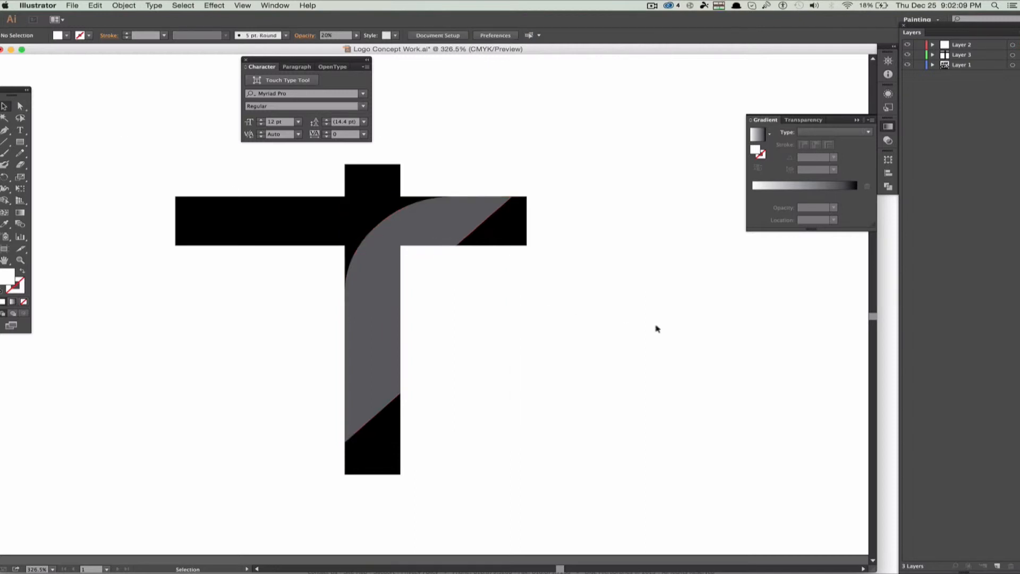
Change the curved piece's fill to the grey swatch C=0 M=0 Y=0 K=60
{"action": "left_click", "coordinate": [386, 266]}
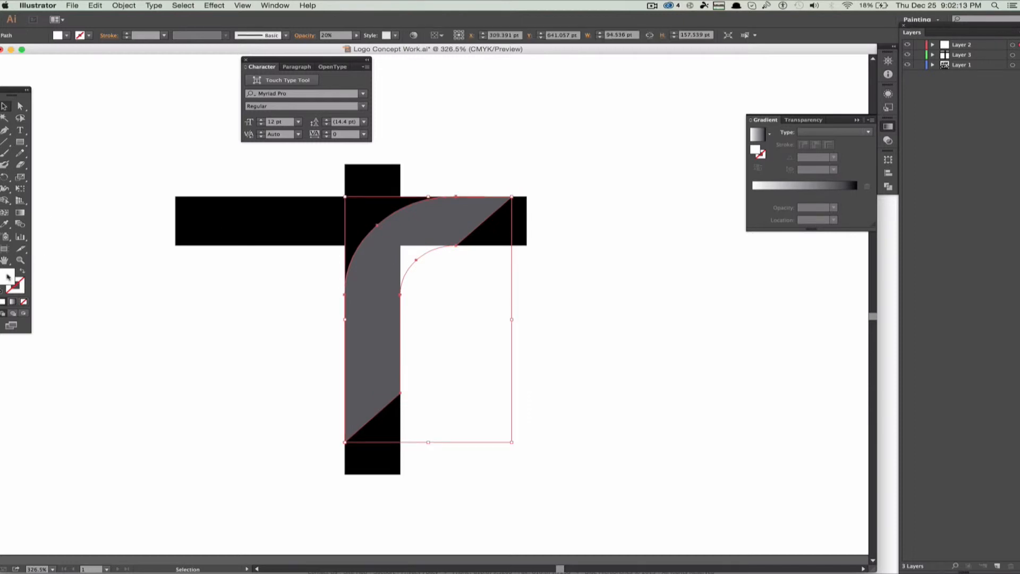
{"action": "left_click", "coordinate": [59, 35]}
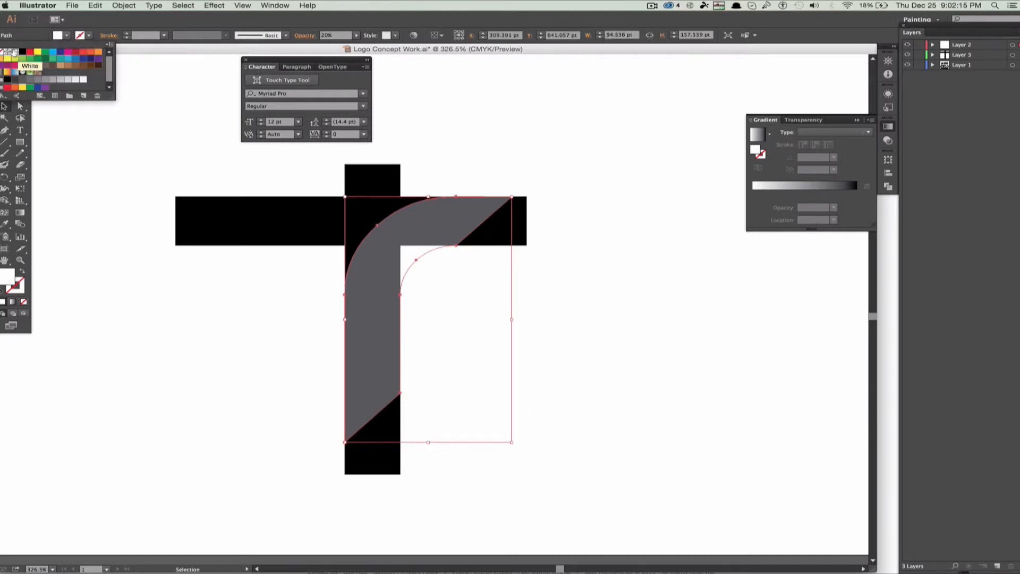
{"action": "left_click", "coordinate": [57, 79]}
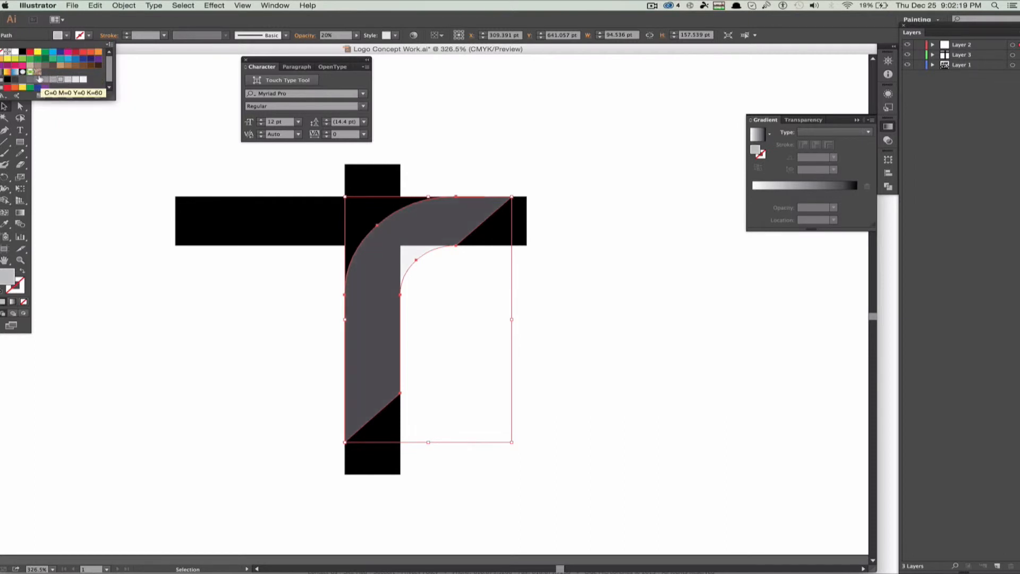
{"action": "left_click", "coordinate": [38, 79]}
{"action": "left_click", "coordinate": [129, 234]}
{"action": "left_click", "coordinate": [163, 329]}
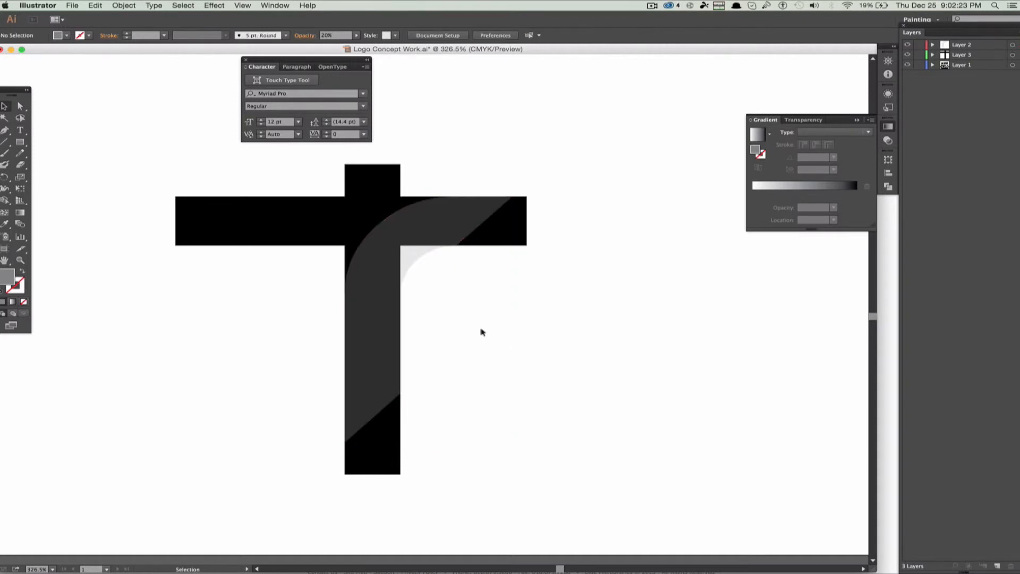
Duplicate the horizontal bar, rotate the copy diagonally and place its edge along the curved piece's upper slanted end
{"action": "left_click", "coordinate": [516, 218]}
{"action": "key", "text": "super+c"}
{"action": "key", "text": "super+v"}
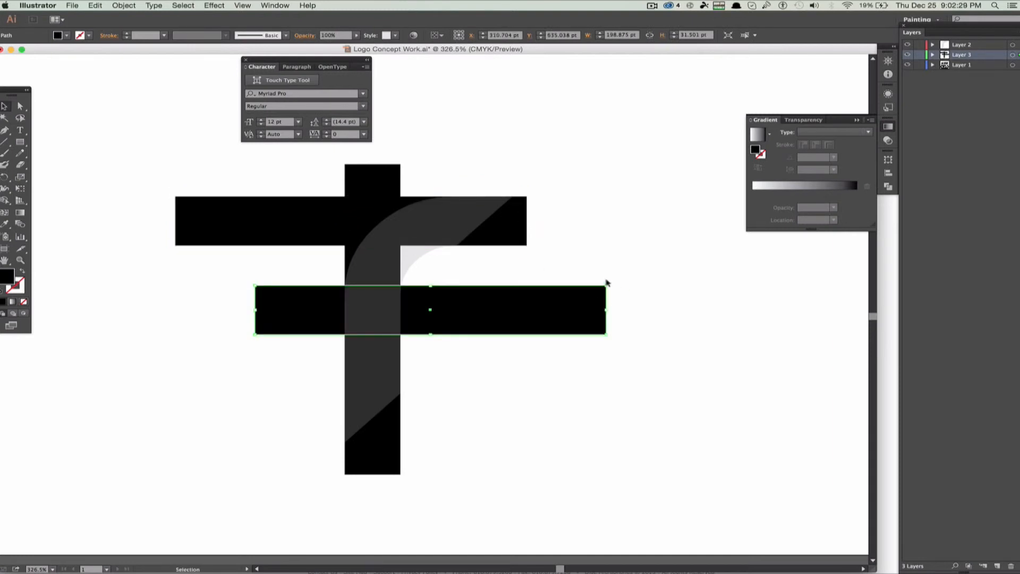
{"action": "left_click_drag", "start_coordinate": [610, 283], "coordinate": [505, 213]}
{"action": "left_click_drag", "start_coordinate": [507, 252], "coordinate": [499, 250]}
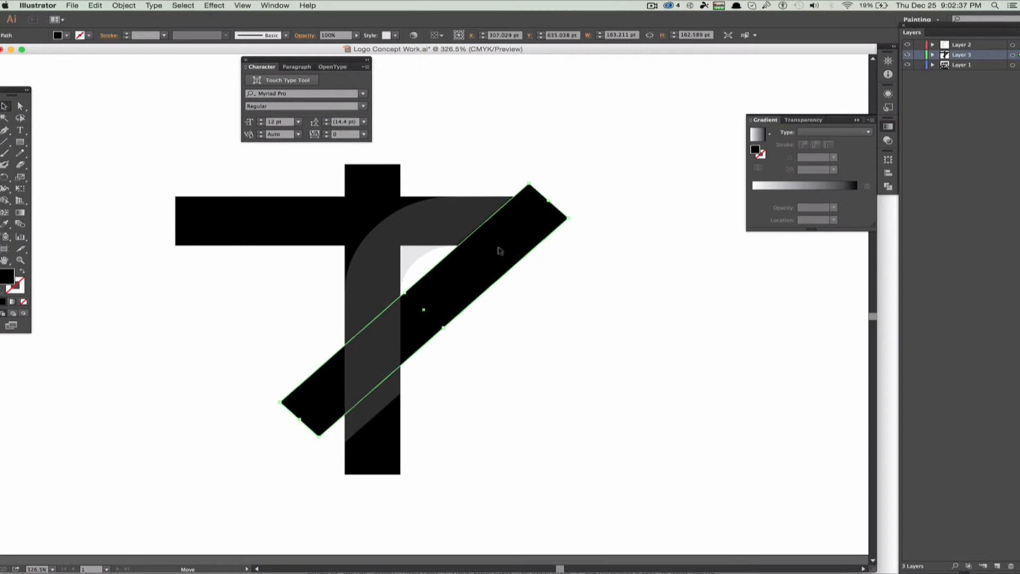
Duplicate the diagonal bar and place the copy's edge along the slanted lower end of the stem
{"action": "key", "text": "Right"}
{"action": "key", "text": "Right"}
{"action": "key", "text": "Right"}
{"action": "key", "text": "Right"}
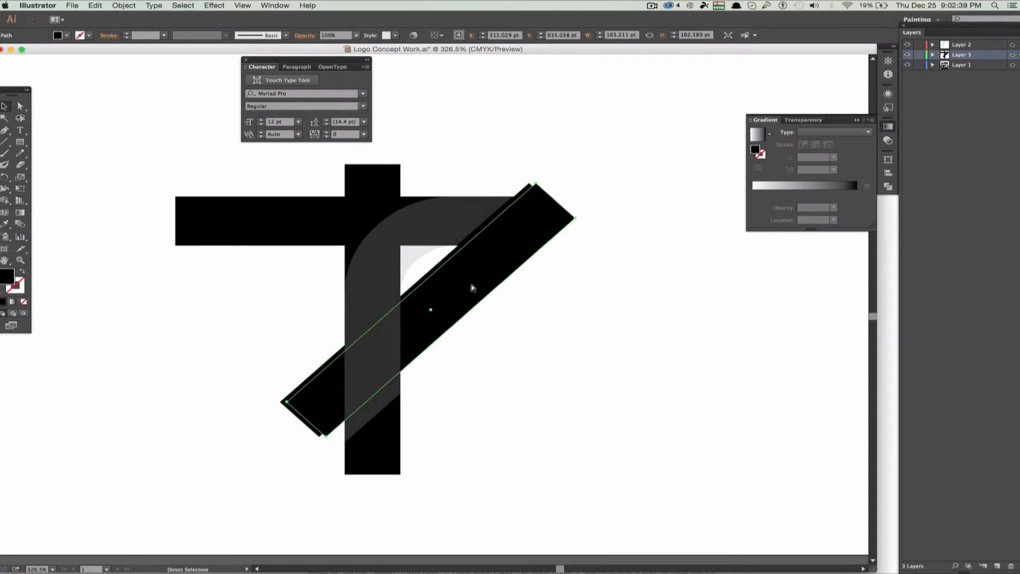
{"action": "left_click_drag", "start_coordinate": [467, 278], "coordinate": [398, 448]}
{"action": "left_click", "coordinate": [605, 417]}
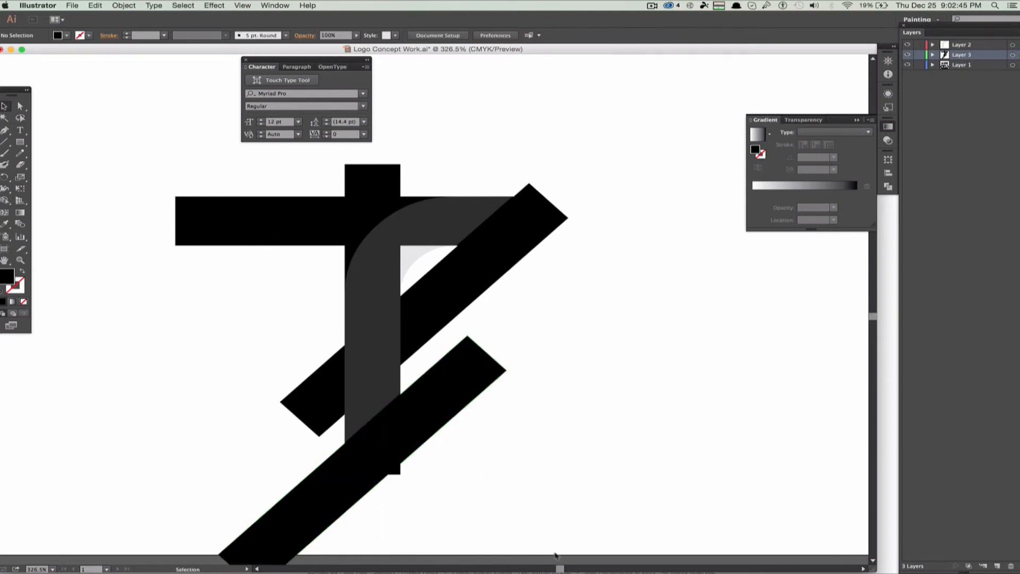
Select all the bars, lock the curved piece's layer, and merge the bars' upper arm, corner and stem regions with Shape Builder
{"action": "left_click_drag", "start_coordinate": [587, 531], "coordinate": [116, 125]}
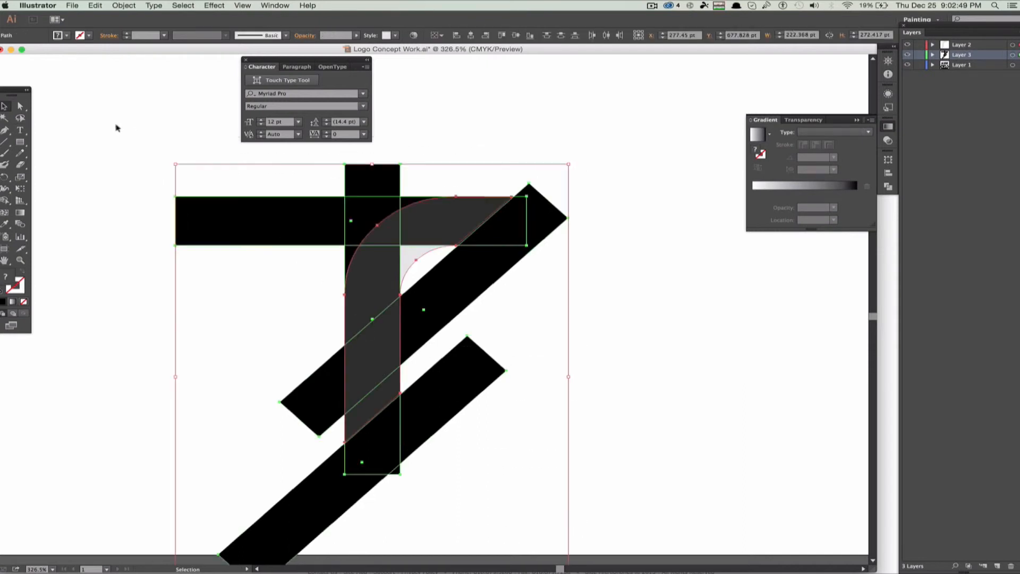
{"action": "left_click", "coordinate": [5, 201]}
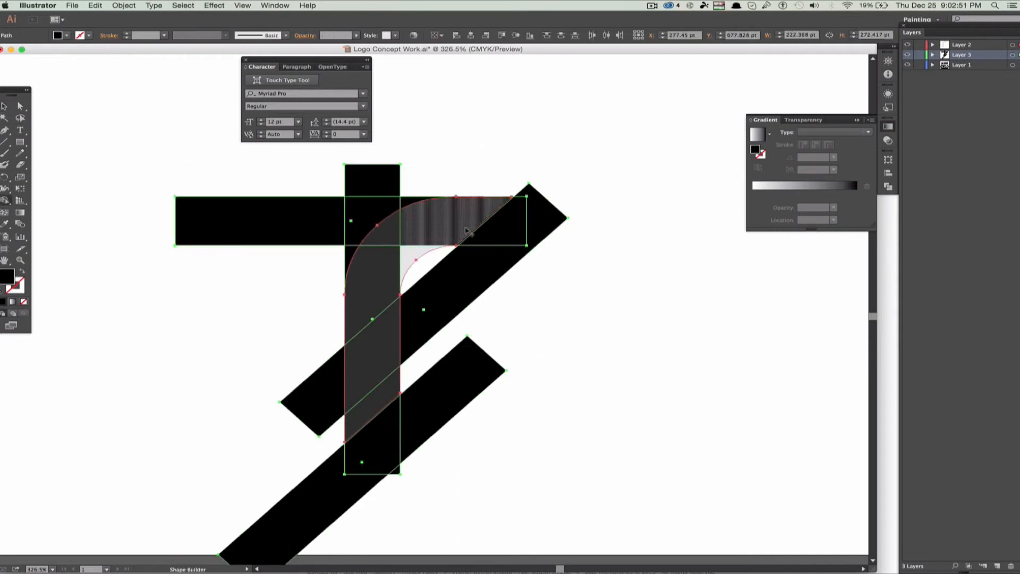
{"action": "left_click", "coordinate": [409, 210]}
{"action": "key", "text": "v"}
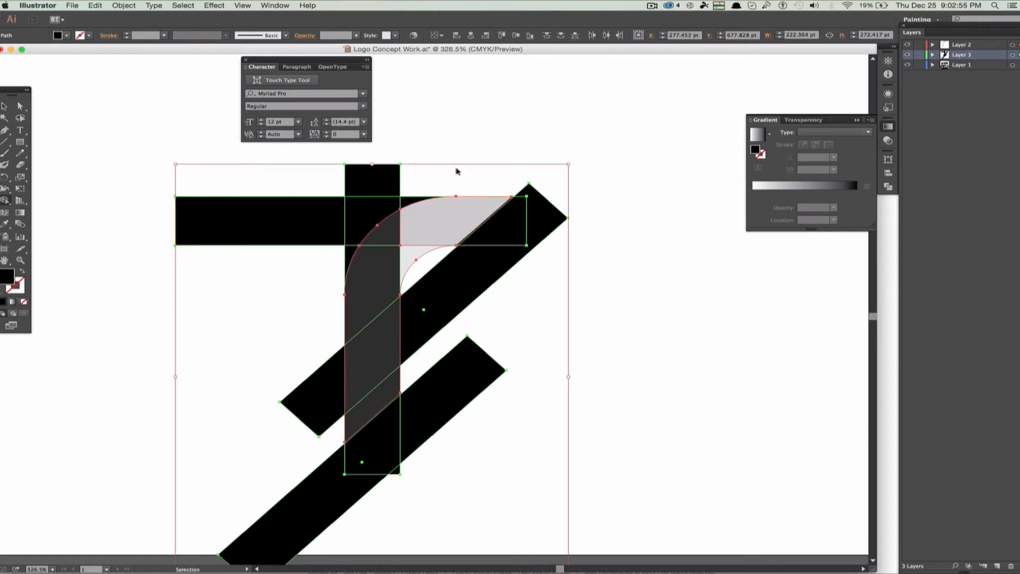
{"action": "key", "text": "super+z"}
{"action": "left_click", "coordinate": [918, 44]}
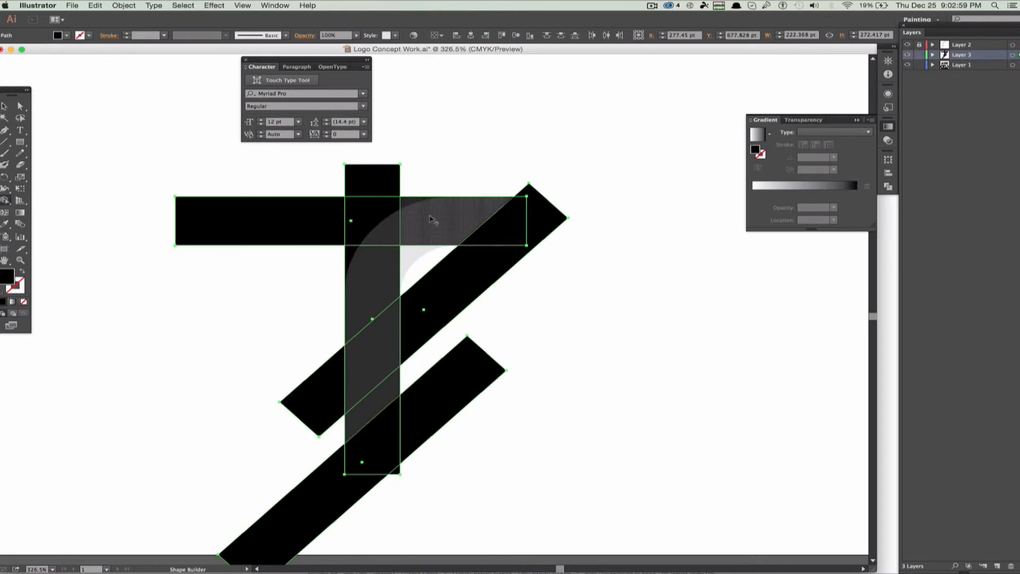
{"action": "mouse_move", "coordinate": [432, 219]}
{"action": "left_mouse_down"}
{"action": "mouse_move", "coordinate": [365, 222]}
{"action": "mouse_move", "coordinate": [366, 408]}
{"action": "left_mouse_up"}
Delete the surplus bar segments left of, above and below the merged shape, along with the remaining parts of both diagonal bars
{"action": "left_click", "coordinate": [20, 106]}
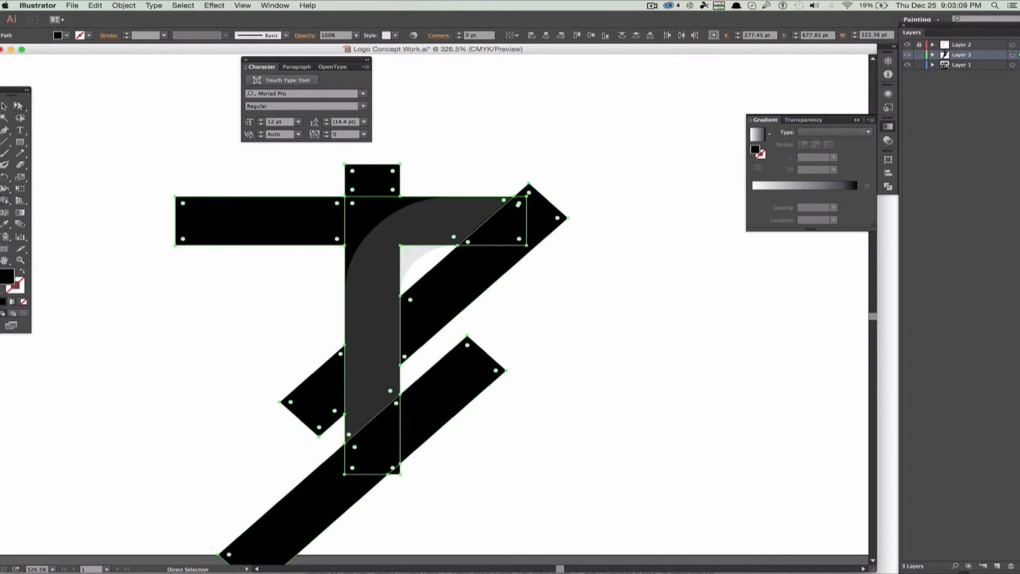
{"action": "left_click", "coordinate": [164, 104]}
{"action": "left_click", "coordinate": [247, 212]}
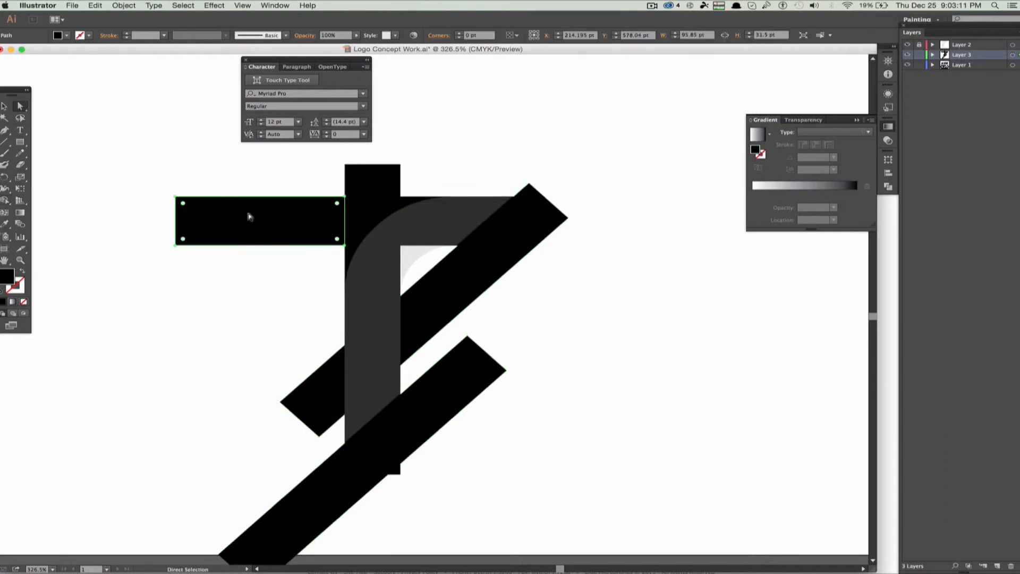
{"action": "key", "text": "Delete"}
{"action": "left_click", "coordinate": [359, 178]}
{"action": "key", "text": "Delete"}
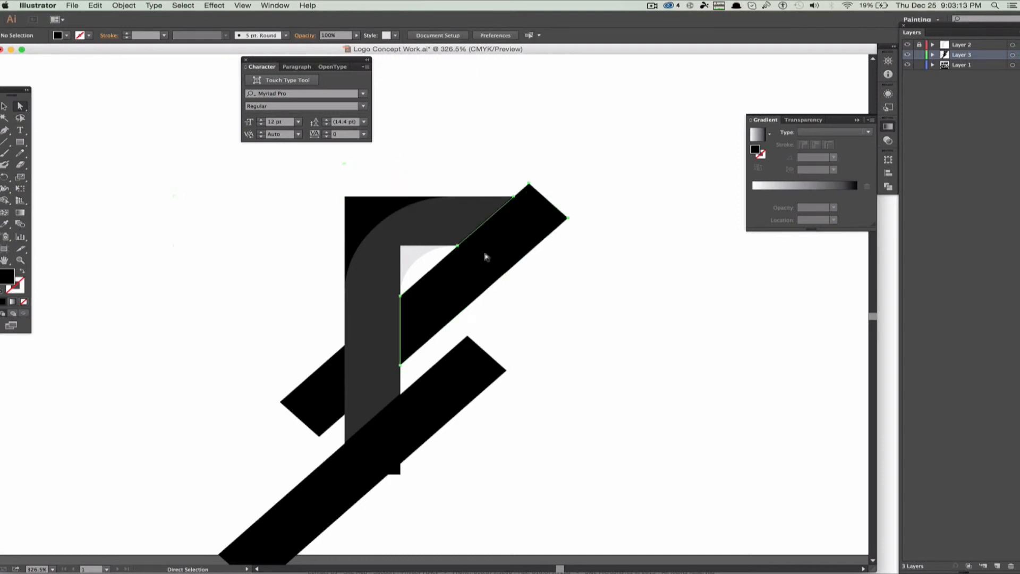
{"action": "left_click", "coordinate": [486, 257]}
{"action": "key", "text": "Delete"}
{"action": "left_click", "coordinate": [430, 413]}
{"action": "key", "text": "Delete"}
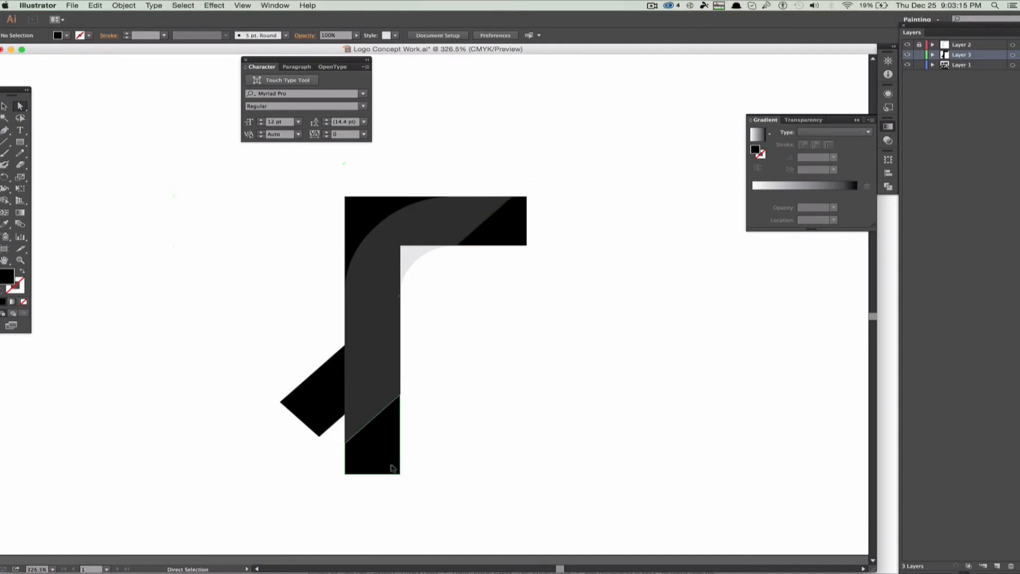
{"action": "left_click", "coordinate": [392, 468]}
{"action": "key", "text": "Delete"}
{"action": "left_click", "coordinate": [321, 409]}
{"action": "key", "text": "Delete"}
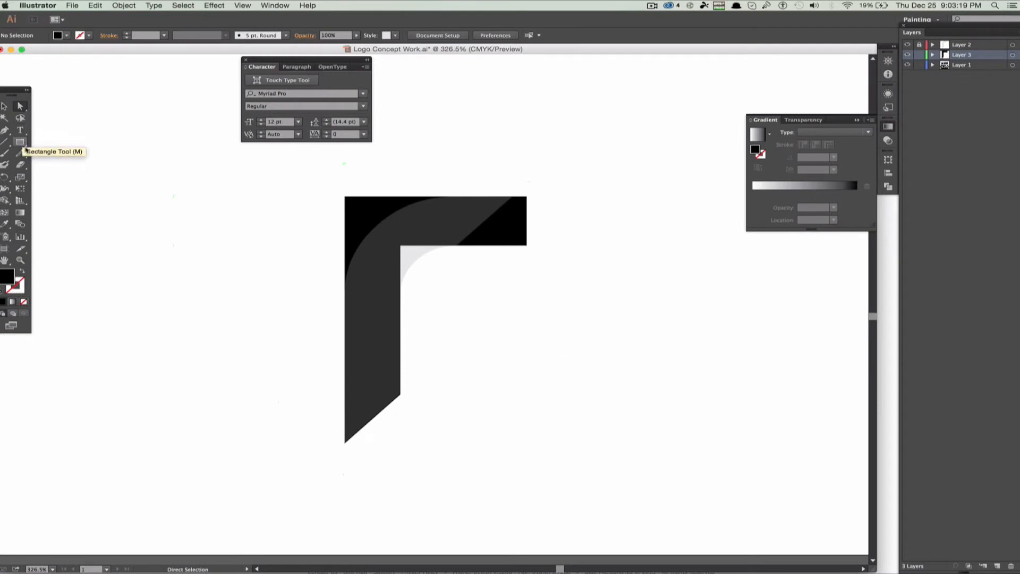
Draw a circle about 84 pt in diameter with the Ellipse tool, beside the stem and just below the upper arm
{"action": "left_click", "coordinate": [18, 142]}
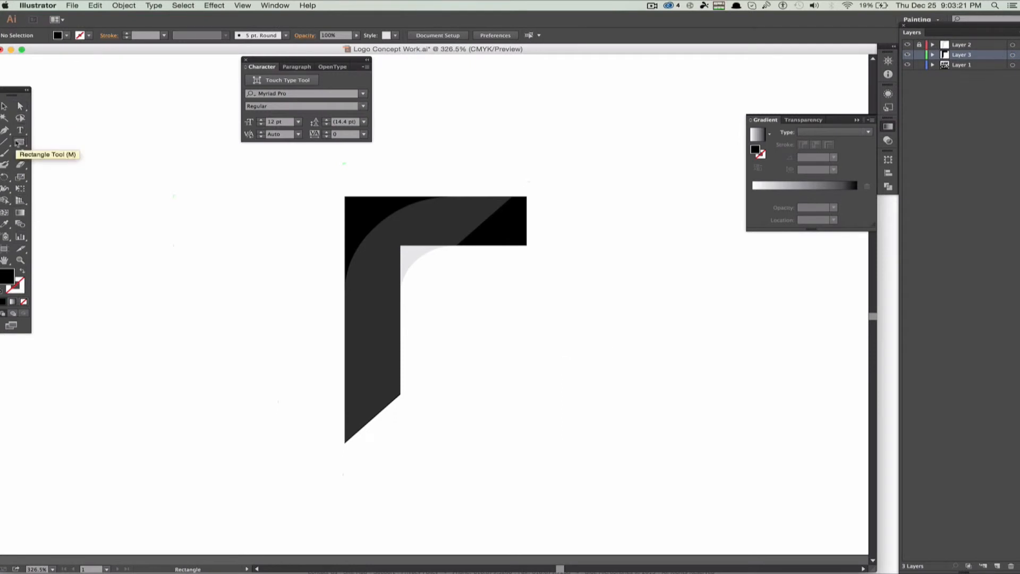
{"action": "left_click", "coordinate": [17, 142]}
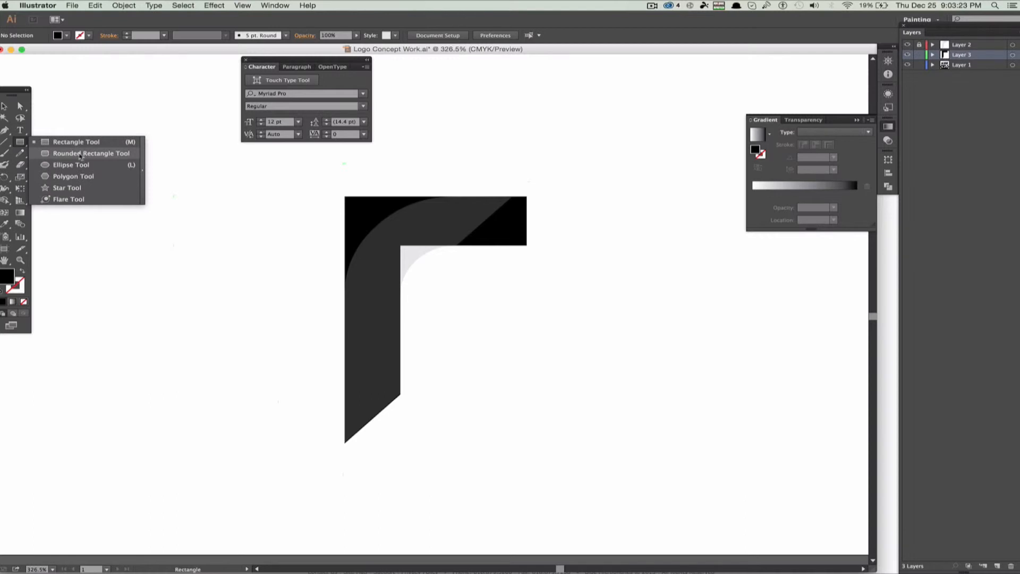
{"action": "left_click", "coordinate": [81, 163]}
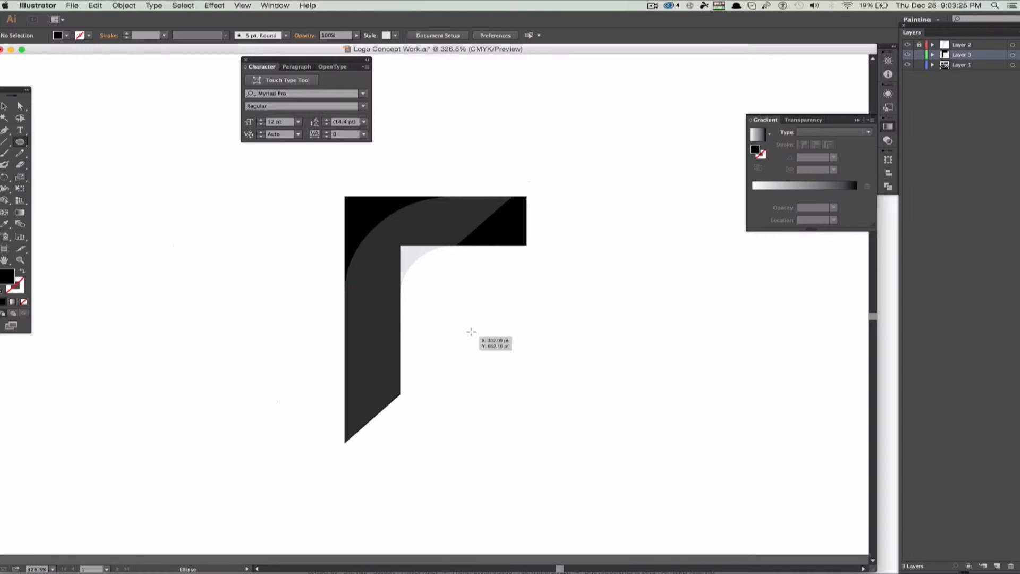
{"action": "left_click_drag", "start_coordinate": [506, 314], "coordinate": [579, 334]}
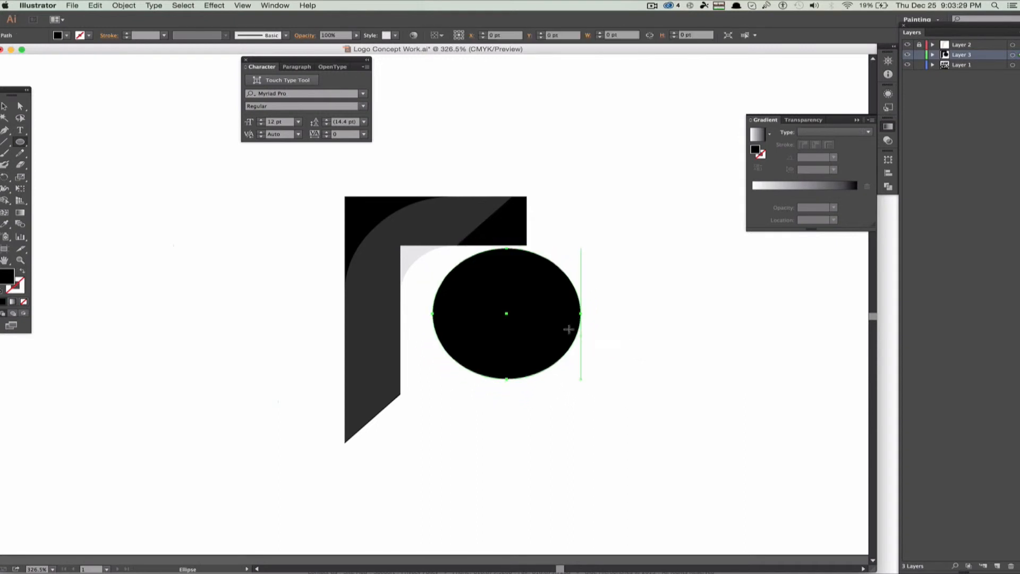
Fill the circle with a mid-gray swatch to set it apart from the black bars
{"action": "left_click", "coordinate": [4, 106]}
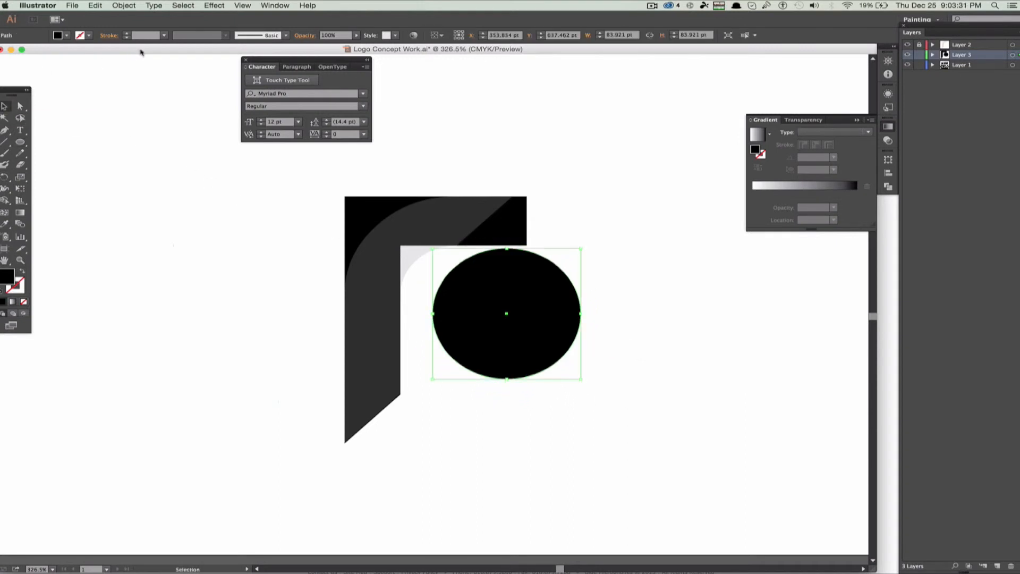
{"action": "left_click", "coordinate": [67, 35]}
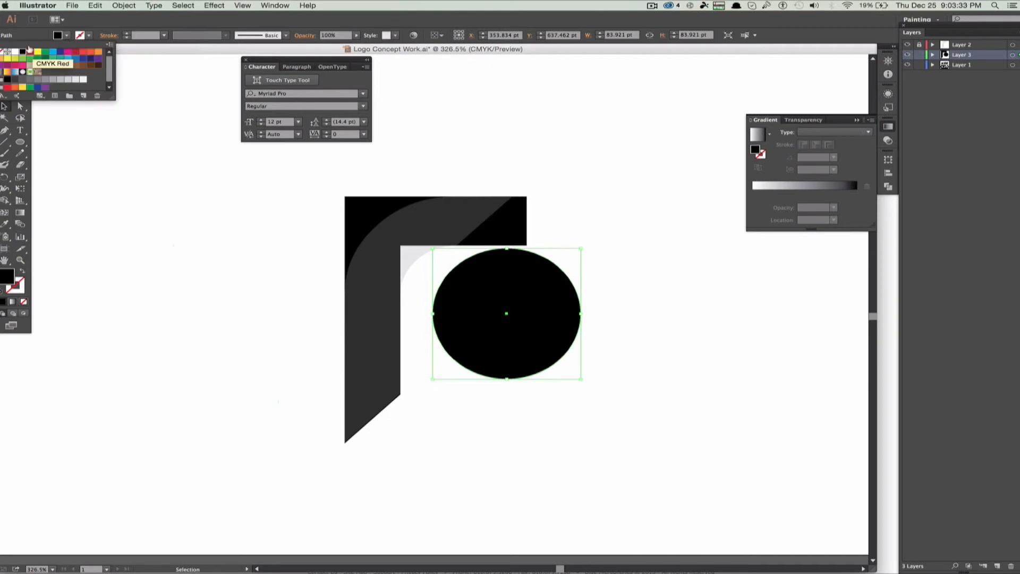
{"action": "left_click", "coordinate": [43, 79]}
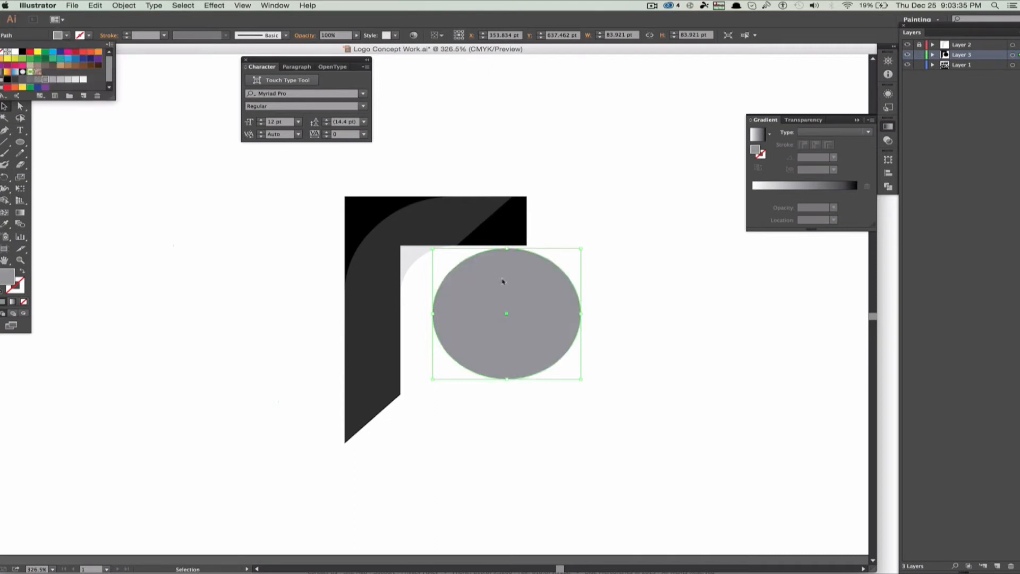
{"action": "left_click", "coordinate": [512, 287]}
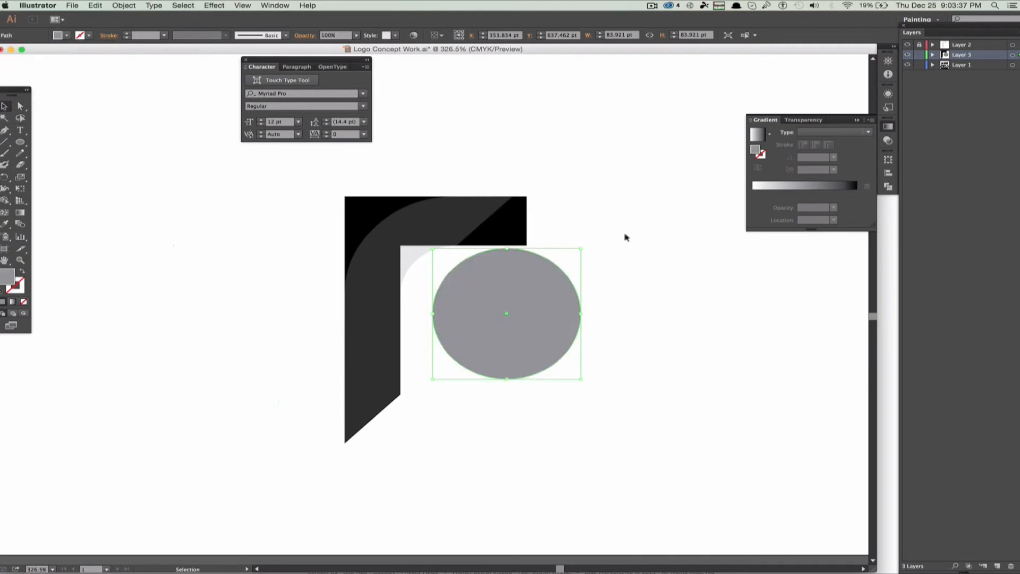
Move the gray circle into the inside corner so its edge follows the template's inner curve
{"action": "left_click_drag", "start_coordinate": [485, 312], "coordinate": [448, 306]}
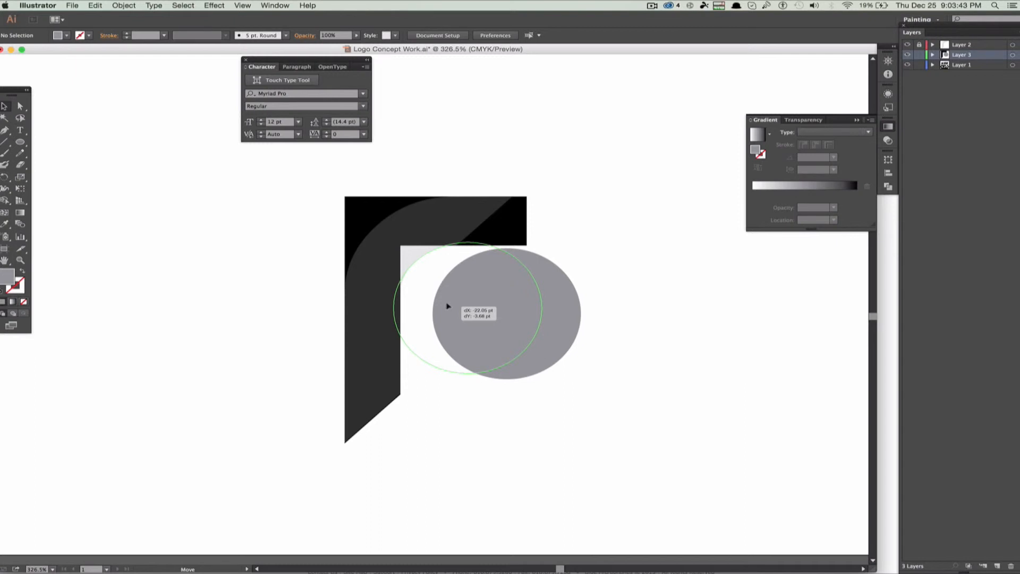
{"action": "left_click_drag", "start_coordinate": [448, 306], "coordinate": [449, 305]}
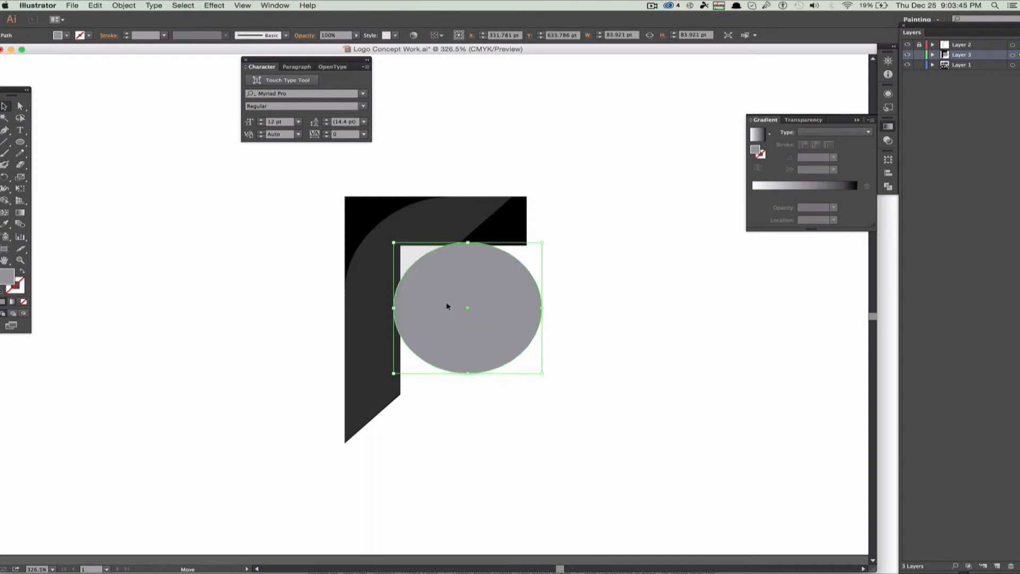
{"action": "left_click", "coordinate": [681, 353]}
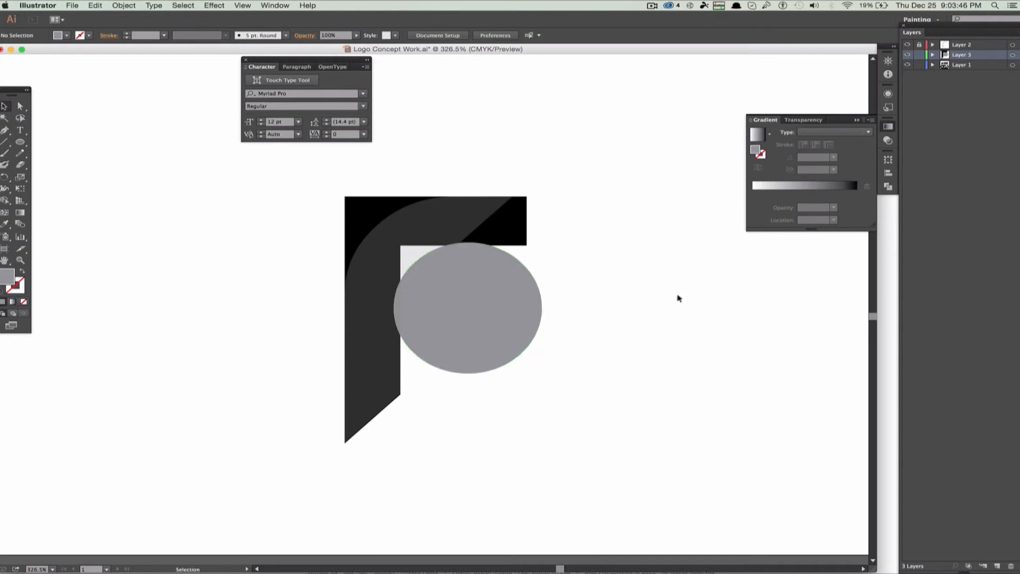
Duplicate the gray circle, align the copy over the original, and scale it from the center to about 146 pt
{"action": "left_click", "coordinate": [472, 293]}
{"action": "key", "text": "super+d"}
{"action": "key", "text": "v"}
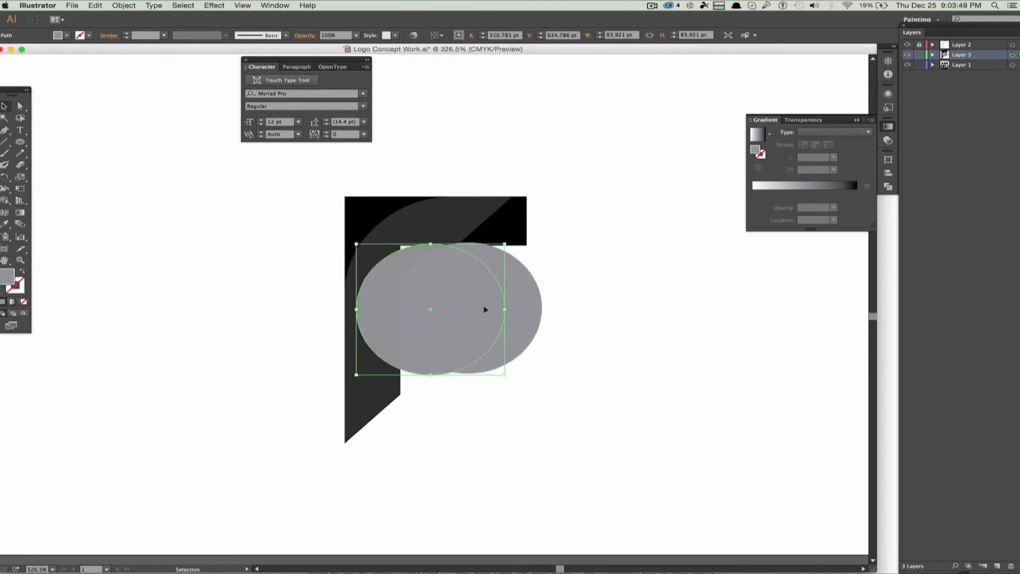
{"action": "left_click_drag", "start_coordinate": [487, 309], "coordinate": [521, 306]}
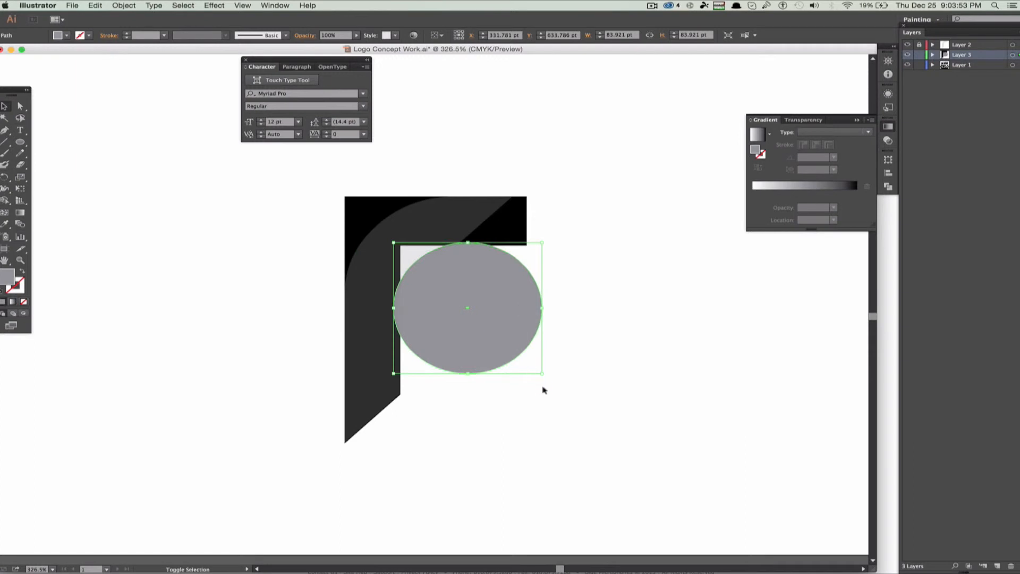
{"action": "left_click_drag", "start_coordinate": [540, 373], "coordinate": [668, 422]}
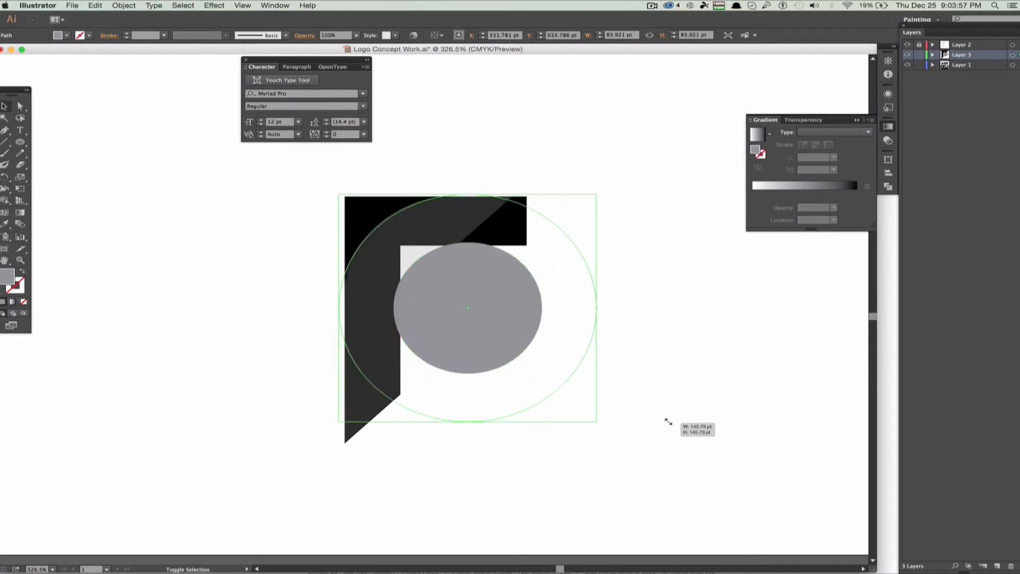
{"action": "left_click_drag", "start_coordinate": [669, 421], "coordinate": [667, 419]}
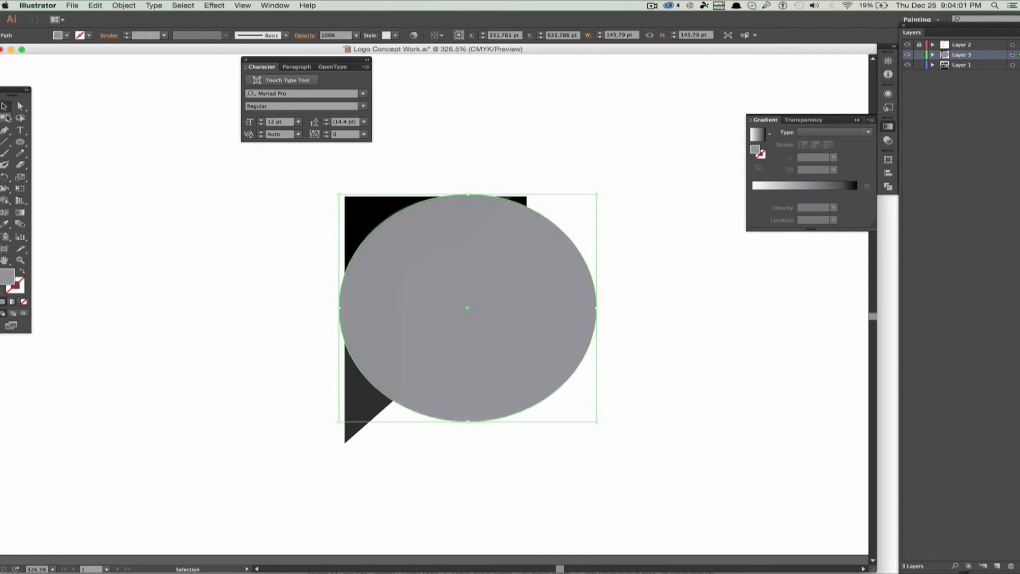
Select both circles and the bars, and merge the stem, curved corner and upper arm regions with Shape Builder
{"action": "left_click", "coordinate": [601, 451]}
{"action": "left_click_drag", "start_coordinate": [690, 472], "coordinate": [246, 163]}
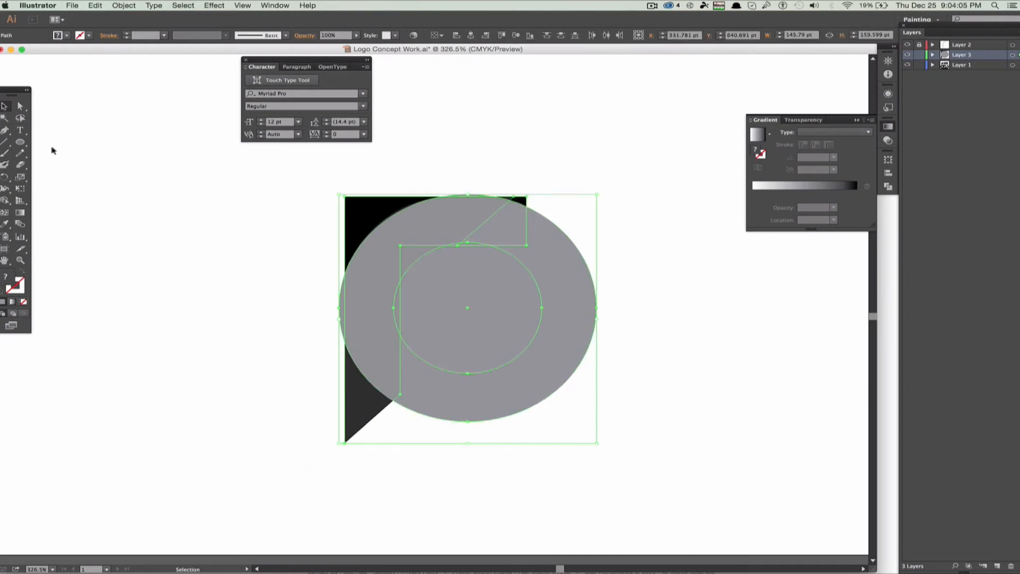
{"action": "left_click", "coordinate": [5, 201]}
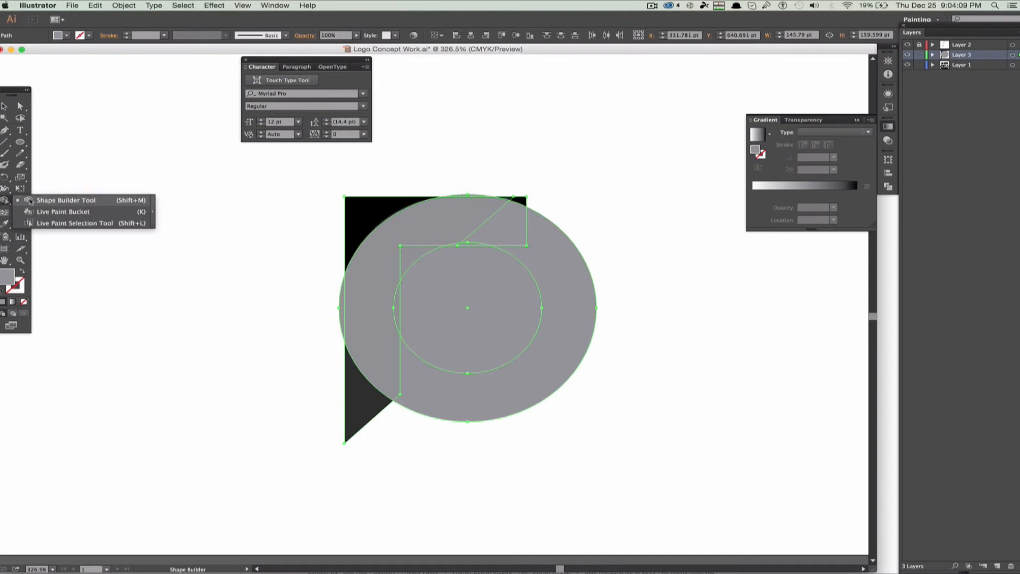
{"action": "left_click", "coordinate": [29, 201]}
{"action": "mouse_move", "coordinate": [361, 377]}
{"action": "left_mouse_down"}
{"action": "mouse_move", "coordinate": [359, 353]}
{"action": "mouse_move", "coordinate": [393, 309]}
{"action": "left_mouse_up"}
{"action": "left_click_drag", "start_coordinate": [373, 268], "coordinate": [402, 257]}
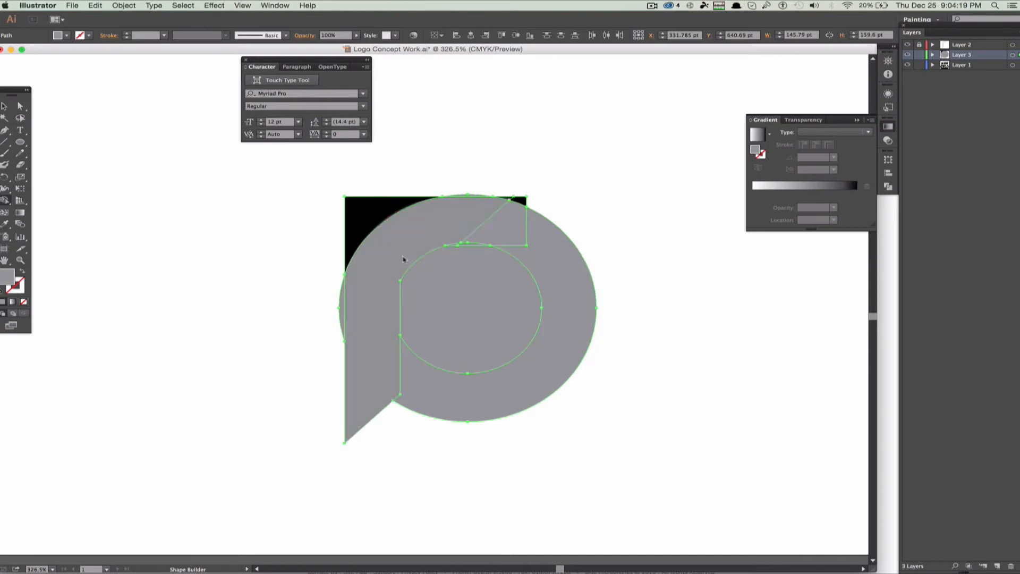
{"action": "left_click_drag", "start_coordinate": [467, 224], "coordinate": [489, 225]}
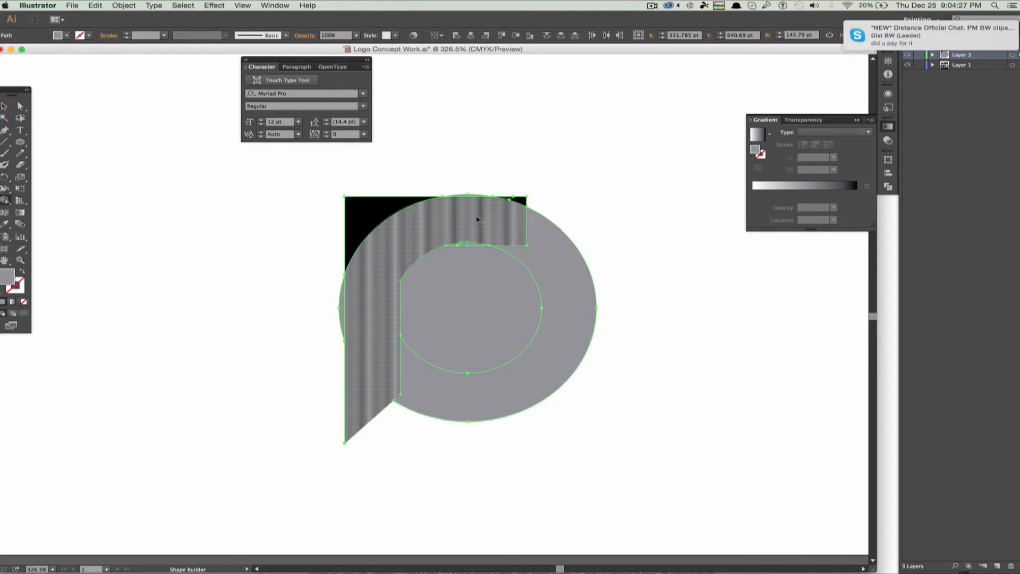
{"action": "key", "text": "v"}
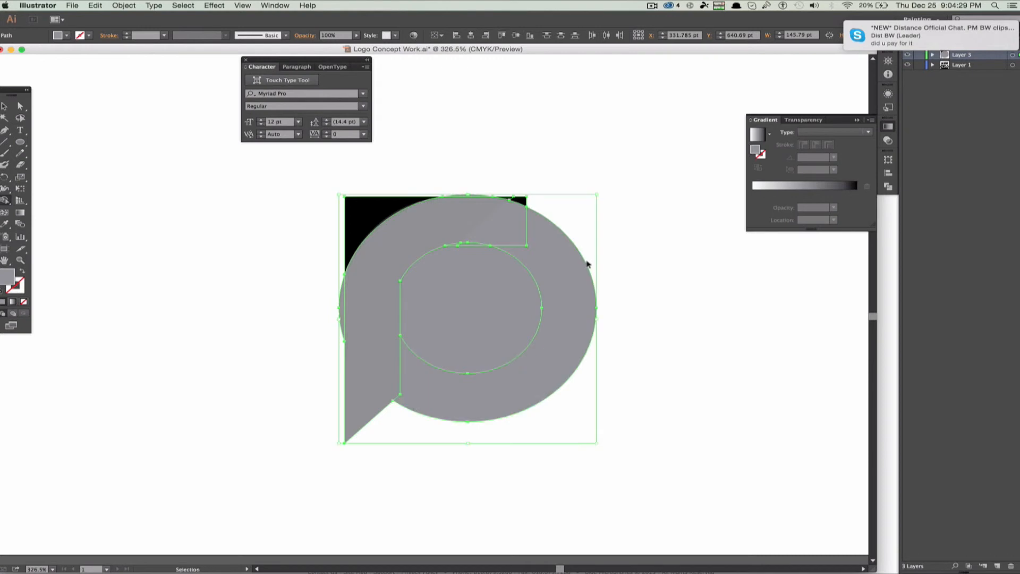
{"action": "key", "text": "shift+m"}
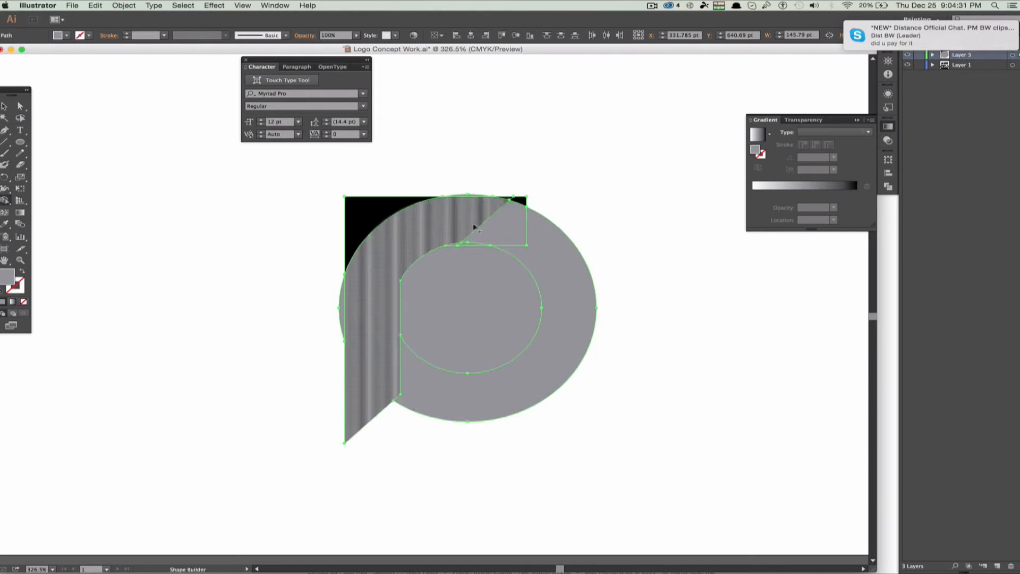
{"action": "left_click", "coordinate": [450, 222]}
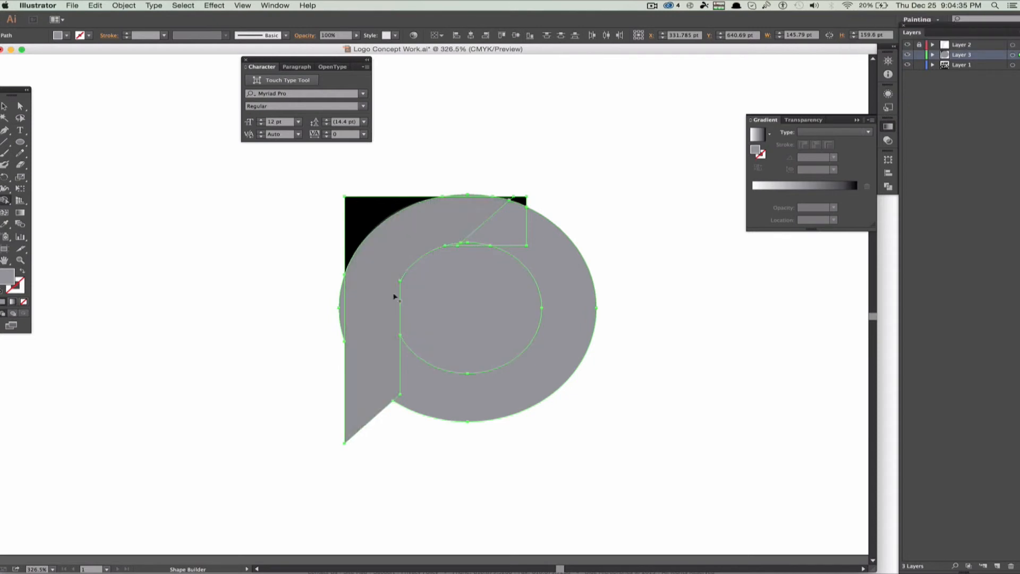
Delete the remaining ring of the large circle outside the merged curved shape
{"action": "left_click", "coordinate": [20, 106]}
{"action": "left_click", "coordinate": [181, 185]}
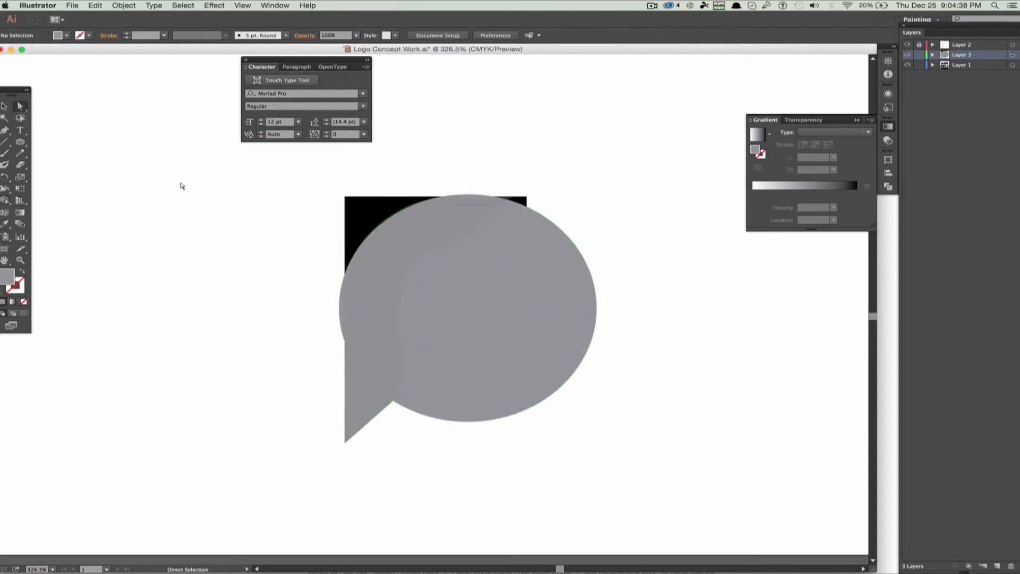
{"action": "left_click", "coordinate": [495, 297]}
{"action": "key", "text": "backslash"}
{"action": "key", "text": "Delete"}
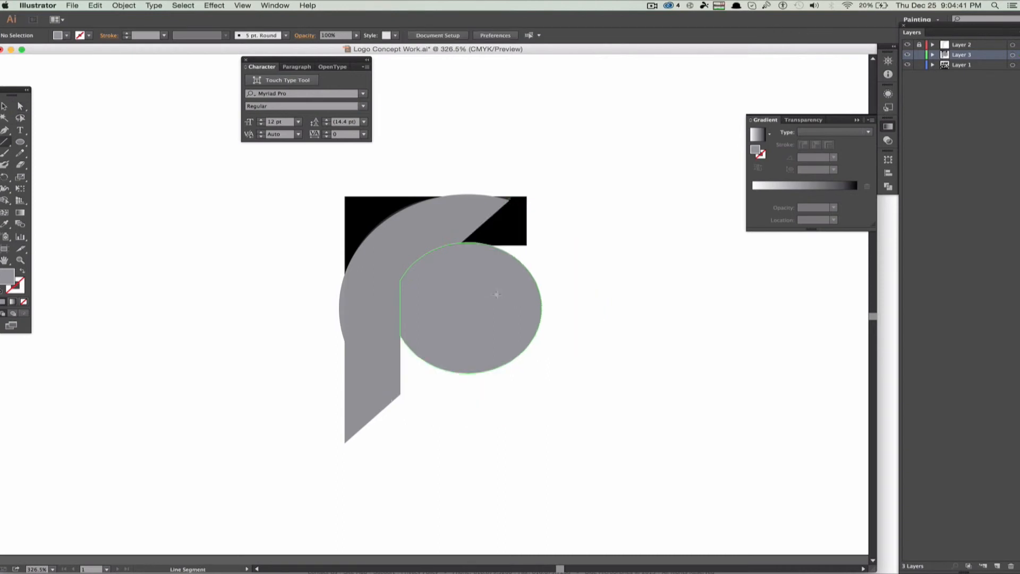
{"action": "left_click", "coordinate": [496, 294]}
{"action": "left_click", "coordinate": [299, 247]}
{"action": "left_click", "coordinate": [527, 313]}
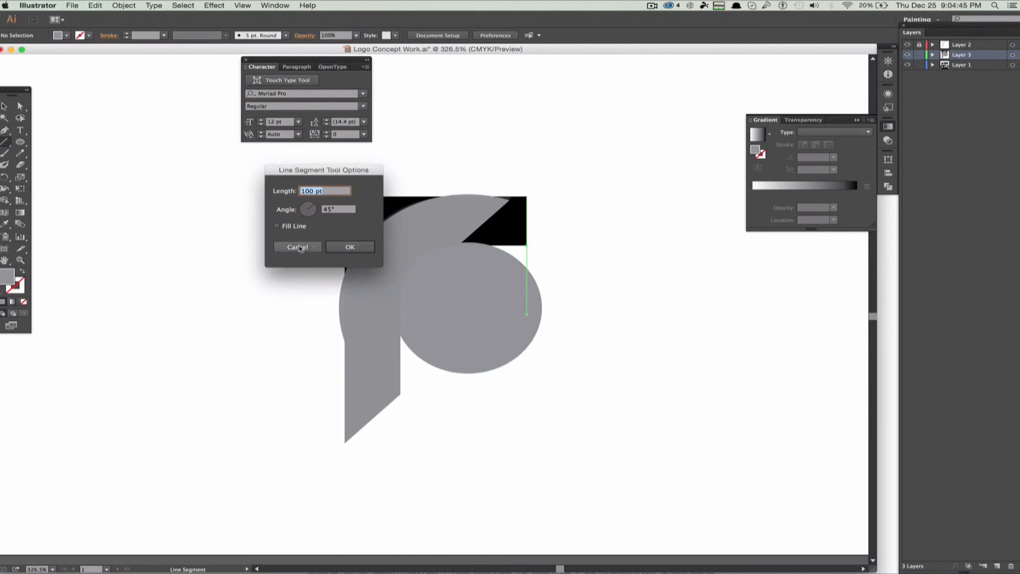
{"action": "left_click", "coordinate": [298, 248]}
Delete the leftover inner circle and the black corner piece outside the curve
{"action": "left_click", "coordinate": [20, 106]}
{"action": "left_click", "coordinate": [503, 292]}
{"action": "key", "text": "Delete"}
{"action": "left_click", "coordinate": [353, 248]}
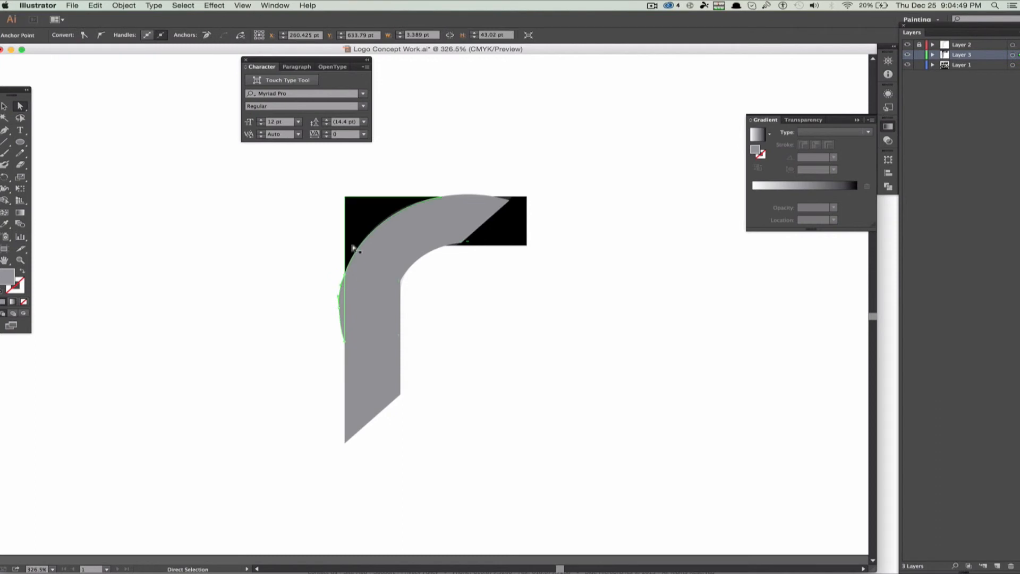
{"action": "key", "text": "Delete"}
{"action": "left_click", "coordinate": [362, 219]}
{"action": "key", "text": "Delete"}
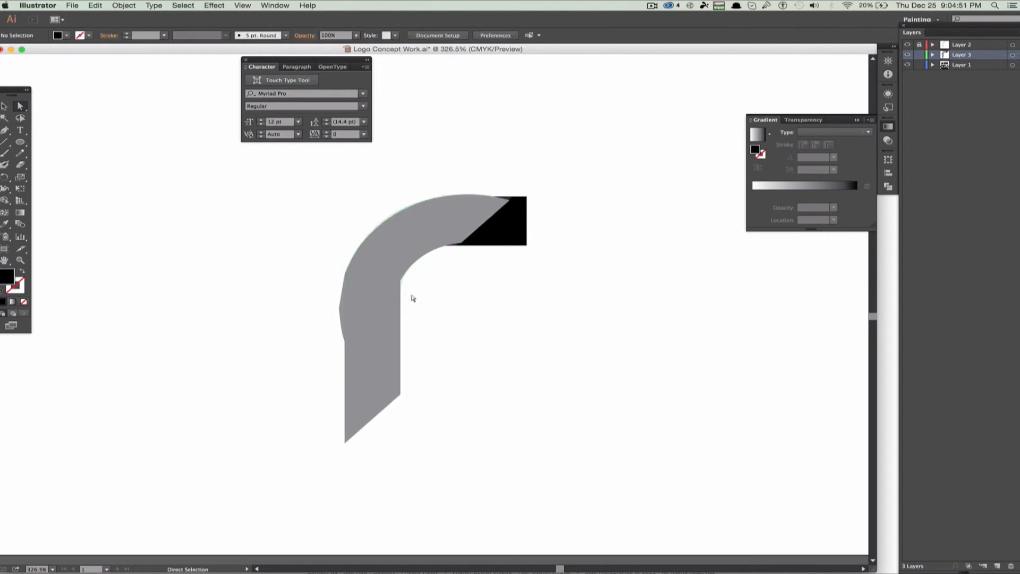
Delete the sliver bulging from the stem's outer edge and the black leftovers around the arm's slanted end
{"action": "left_click", "coordinate": [338, 308]}
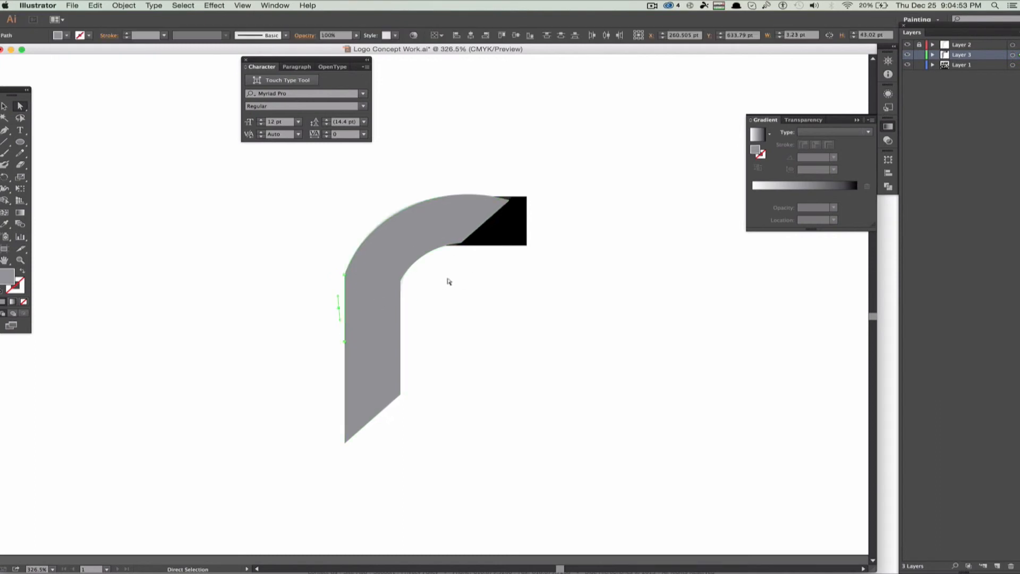
{"action": "key", "text": "Delete"}
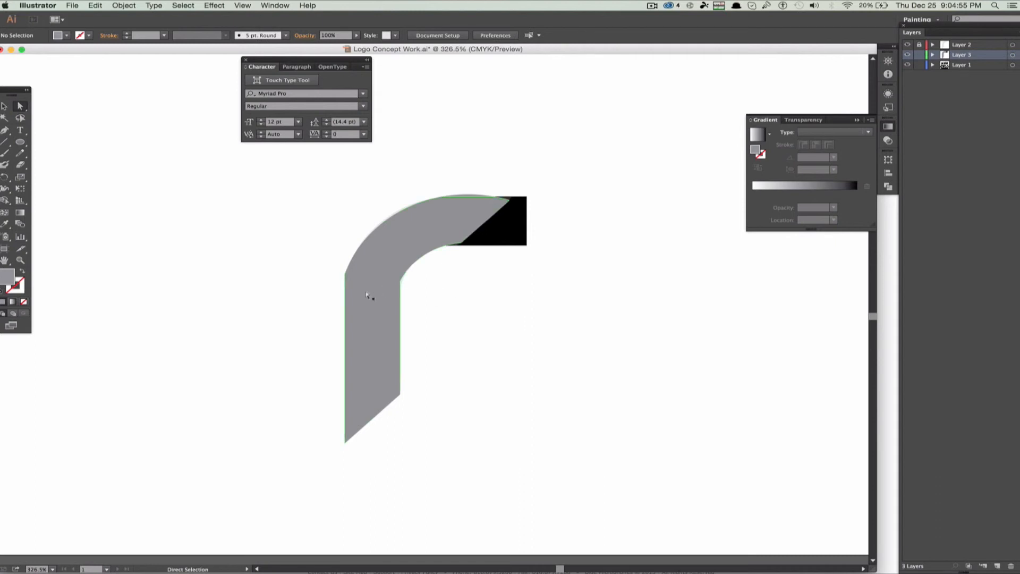
{"action": "left_click", "coordinate": [500, 220]}
{"action": "key", "text": "Delete"}
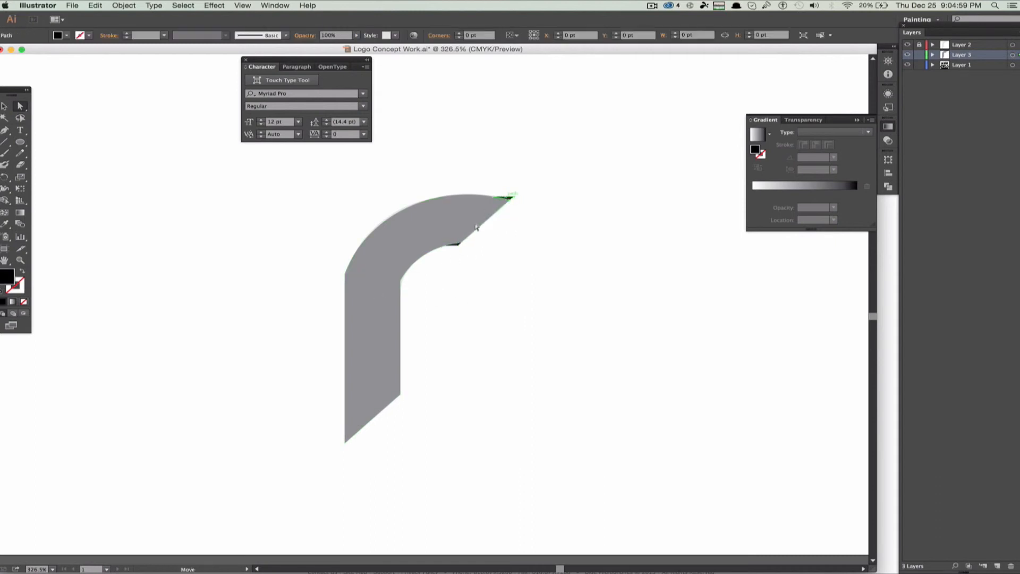
{"action": "left_click", "coordinate": [506, 198]}
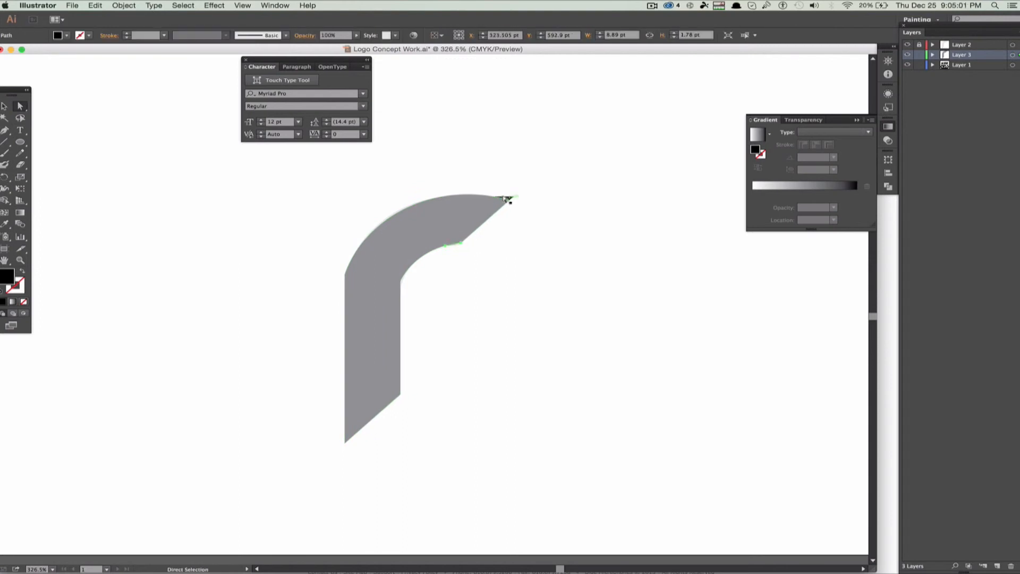
{"action": "key", "text": "Delete"}
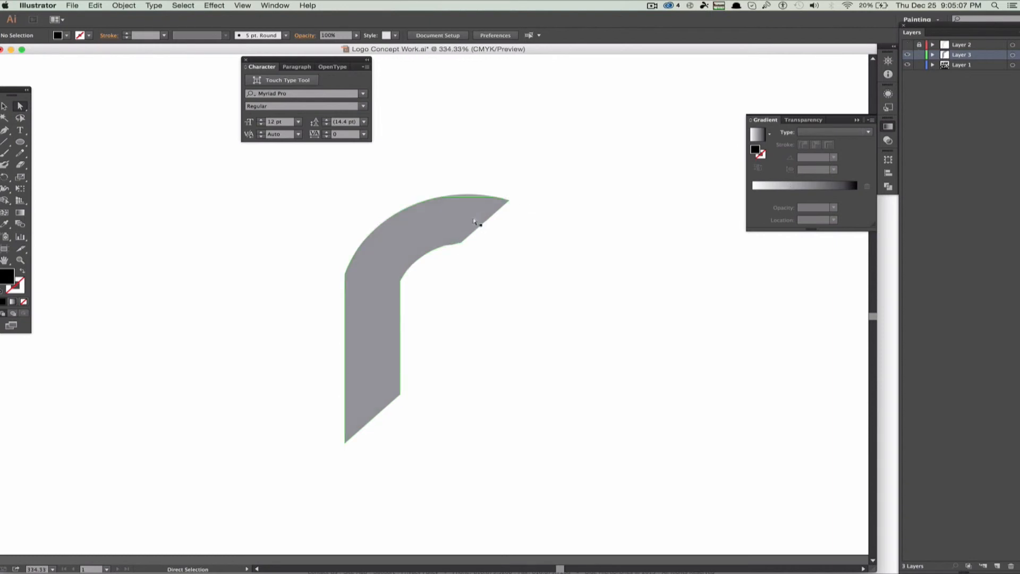
Delete the thin gray sliver along the top edge of the curved arm
{"action": "scroll", "coordinate": [479, 216], "scroll_direction": "up", "scroll_amount": 5}
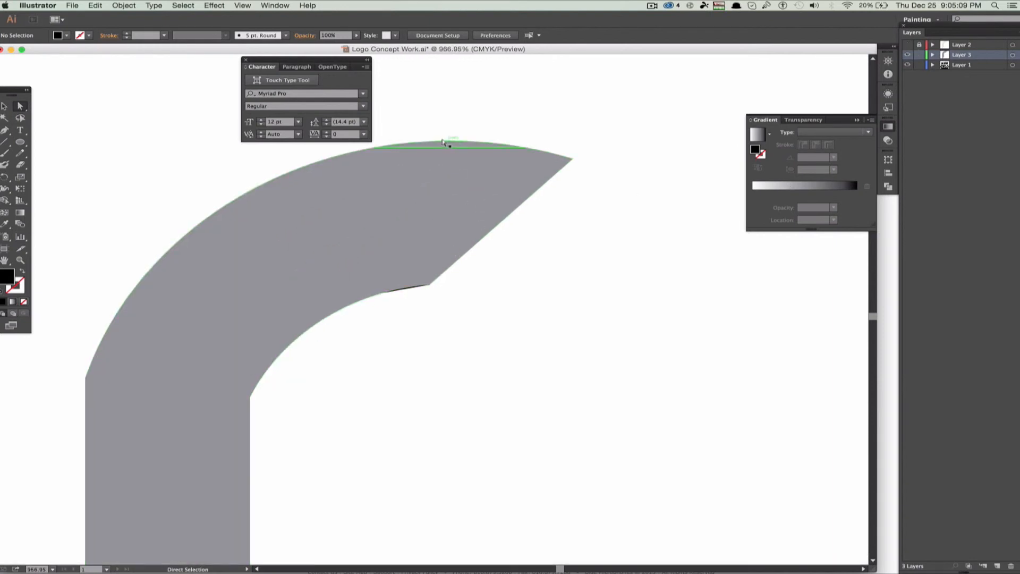
{"action": "left_click", "coordinate": [473, 141]}
{"action": "key", "text": "Delete"}
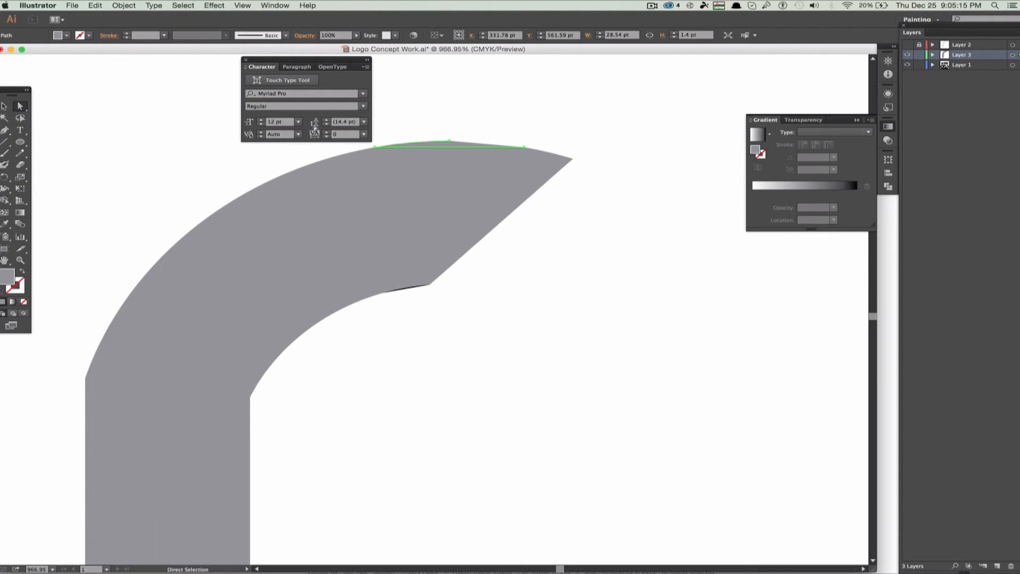
{"action": "key", "text": "Delete"}
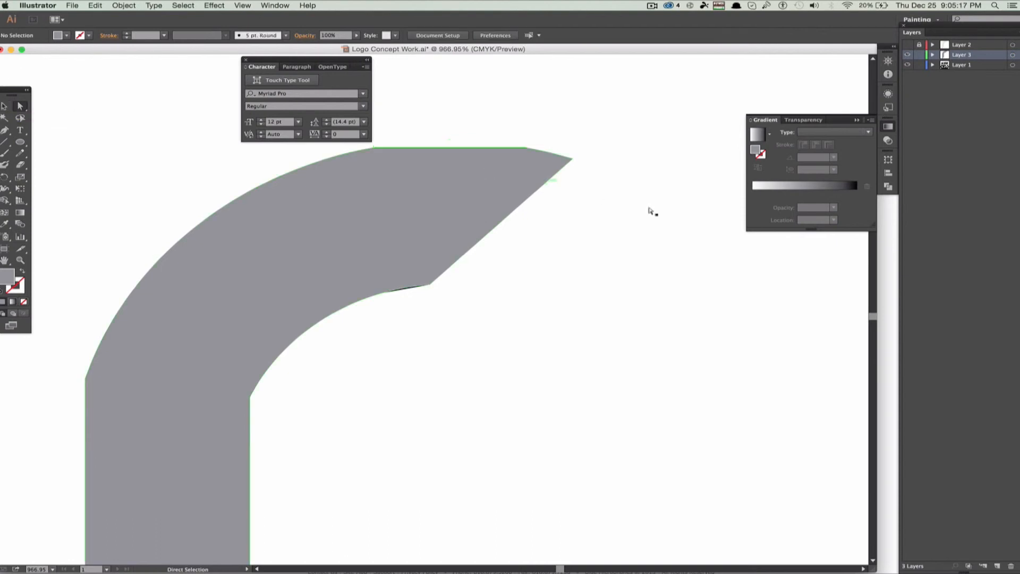
Undo the deletion and edits of the thin gray sliver along the curved arm's top edge
{"action": "key", "text": "super+z"}
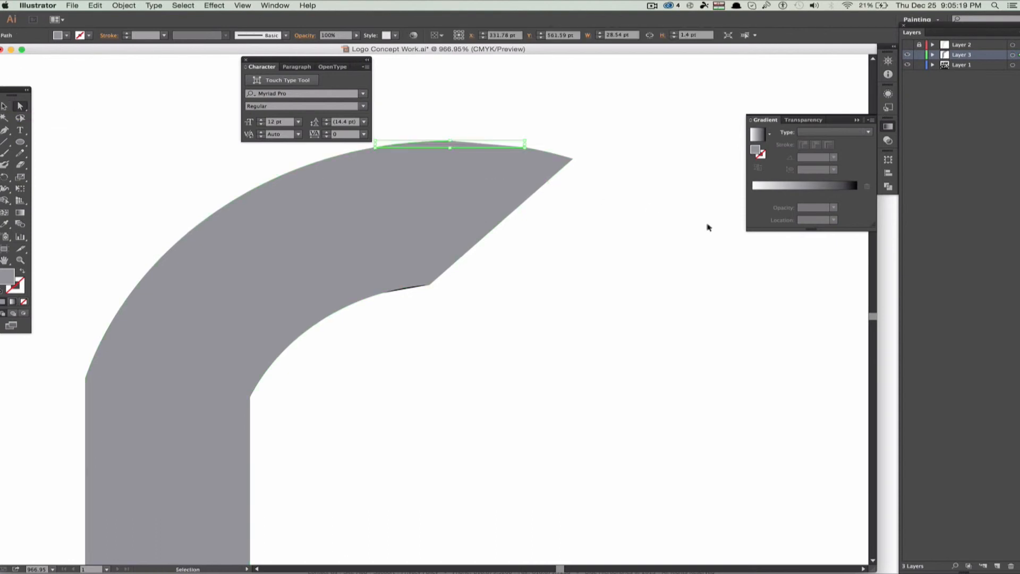
{"action": "key", "text": "F12"}
{"action": "left_click", "coordinate": [437, 223]}
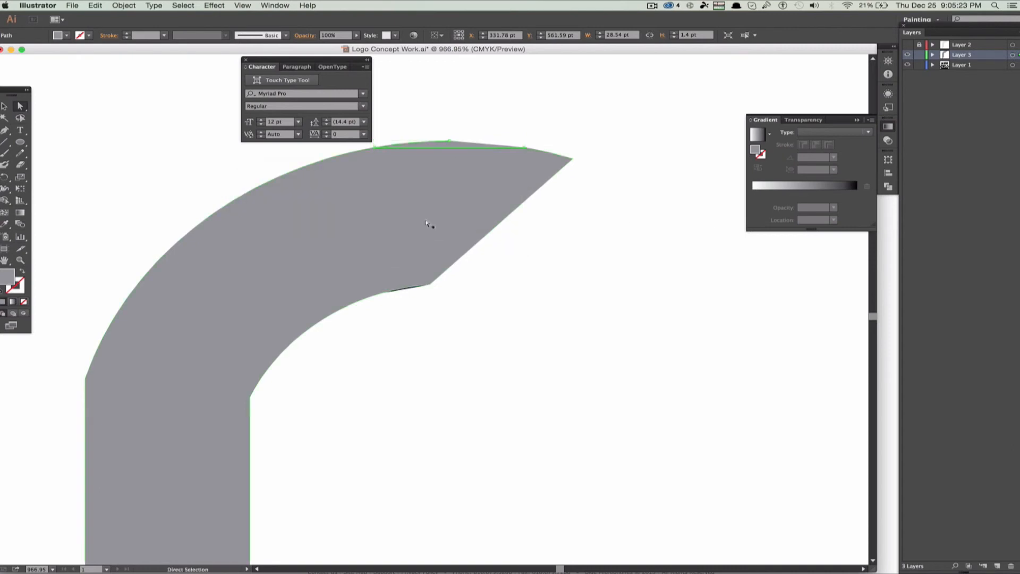
{"action": "left_click", "coordinate": [507, 257]}
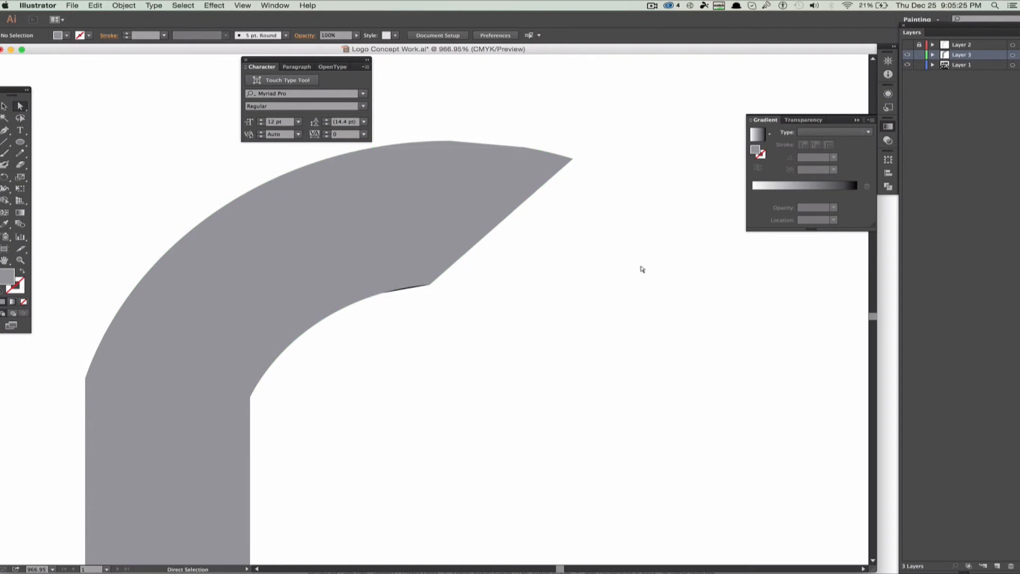
{"action": "key", "text": "super+z"}
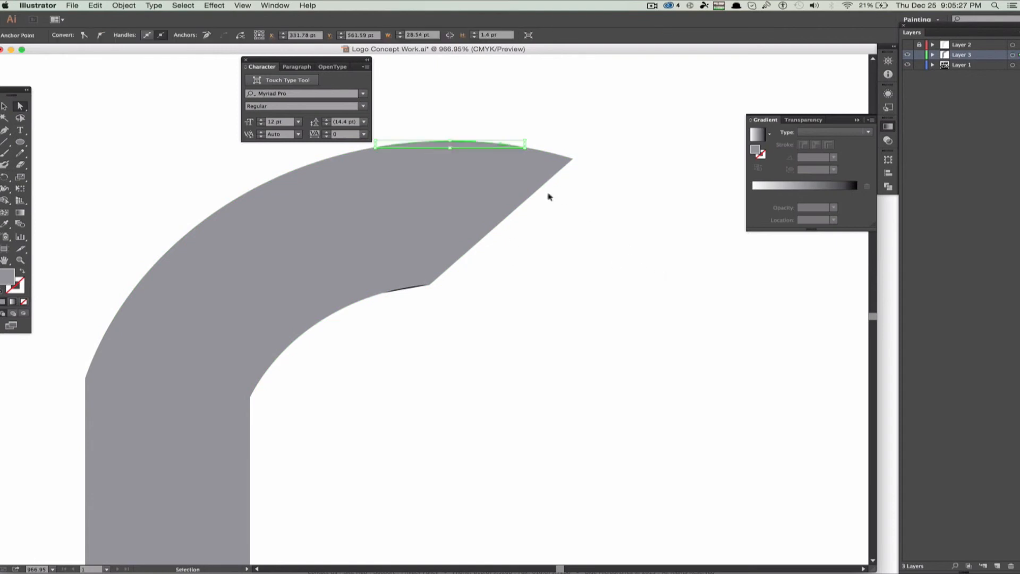
{"action": "left_click", "coordinate": [587, 249]}
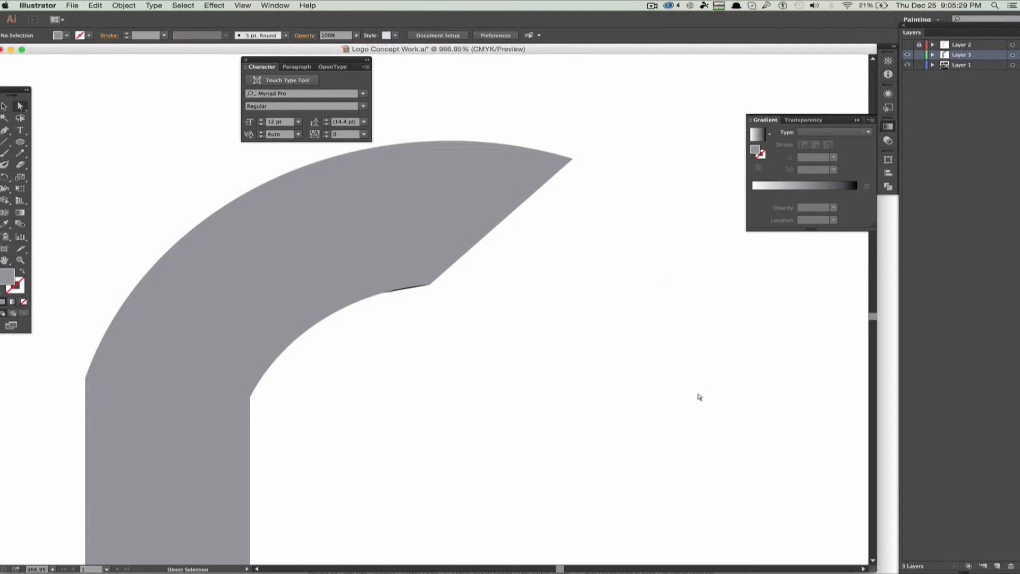
Merge the top sliver with the gray curved arm using the Shape Builder tool
{"action": "left_click_drag", "start_coordinate": [733, 445], "coordinate": [113, 112]}
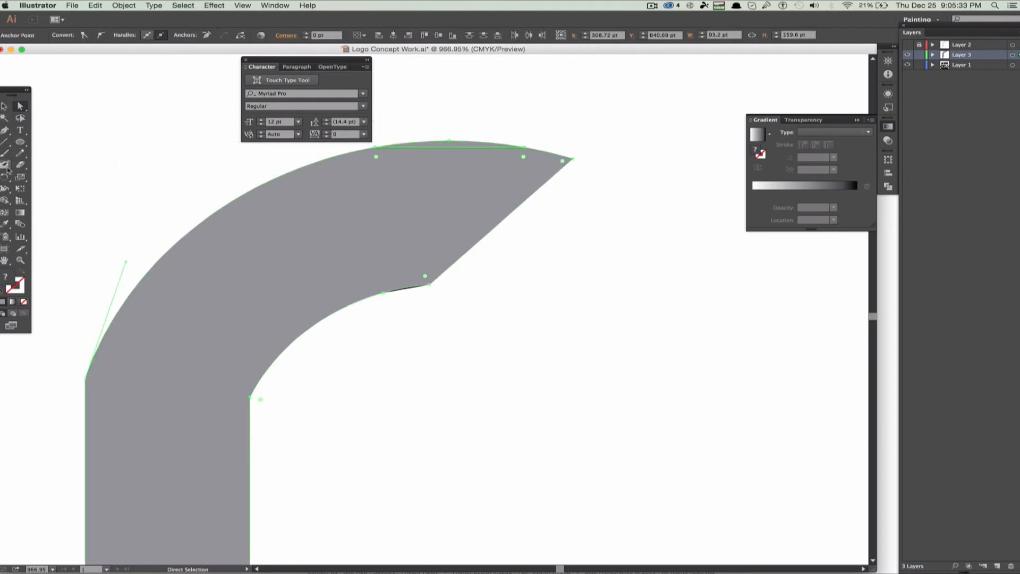
{"action": "left_click", "coordinate": [5, 200]}
{"action": "left_click_drag", "start_coordinate": [471, 169], "coordinate": [457, 143]}
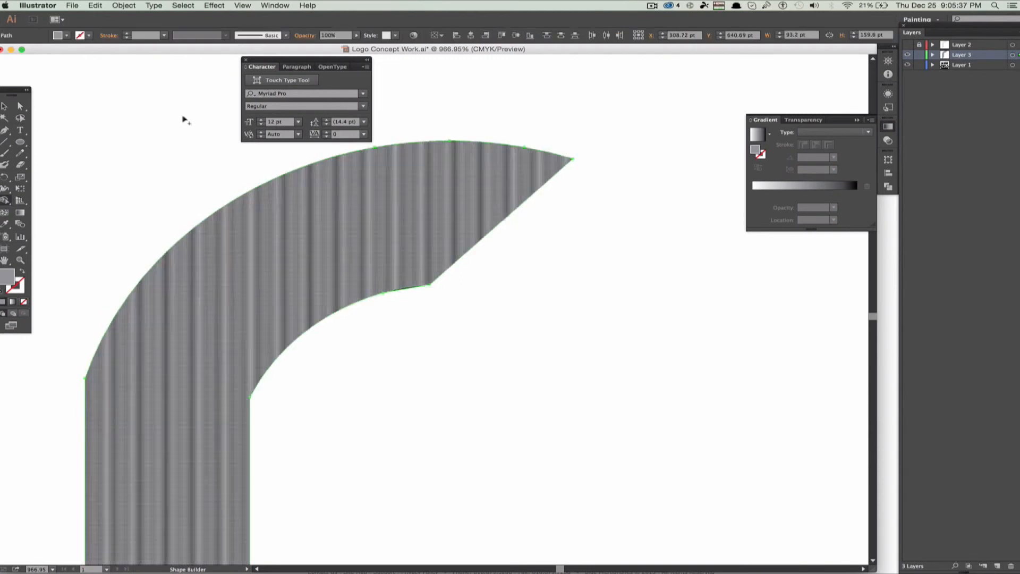
Delete the small black sliver under the arm beside its slanted end
{"action": "left_click", "coordinate": [4, 106]}
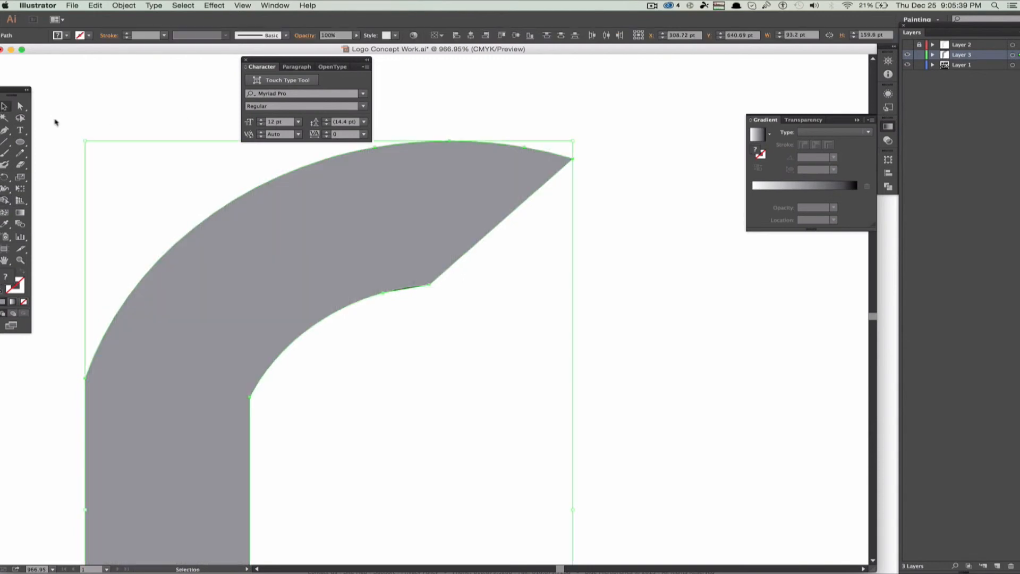
{"action": "left_click", "coordinate": [379, 300]}
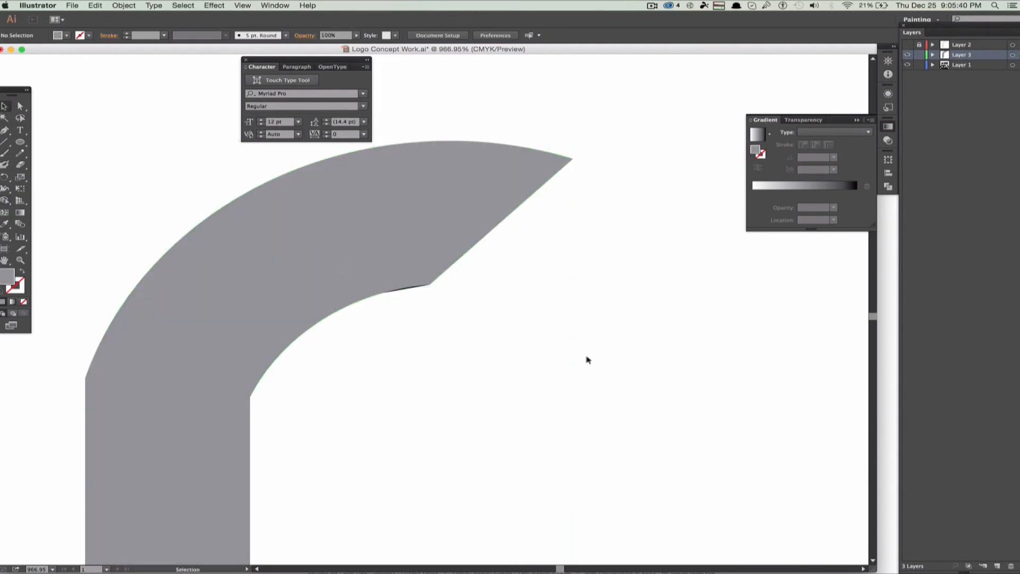
{"action": "left_click", "coordinate": [403, 288]}
{"action": "key", "text": "Delete"}
Smooth the inner corner between stem and arm by pulling its anchor's curve handle upward until nearly vertical
{"action": "scroll", "coordinate": [411, 290], "scroll_direction": "down", "scroll_amount": 5}
{"action": "scroll", "coordinate": [411, 291], "scroll_direction": "left", "scroll_amount": 3}
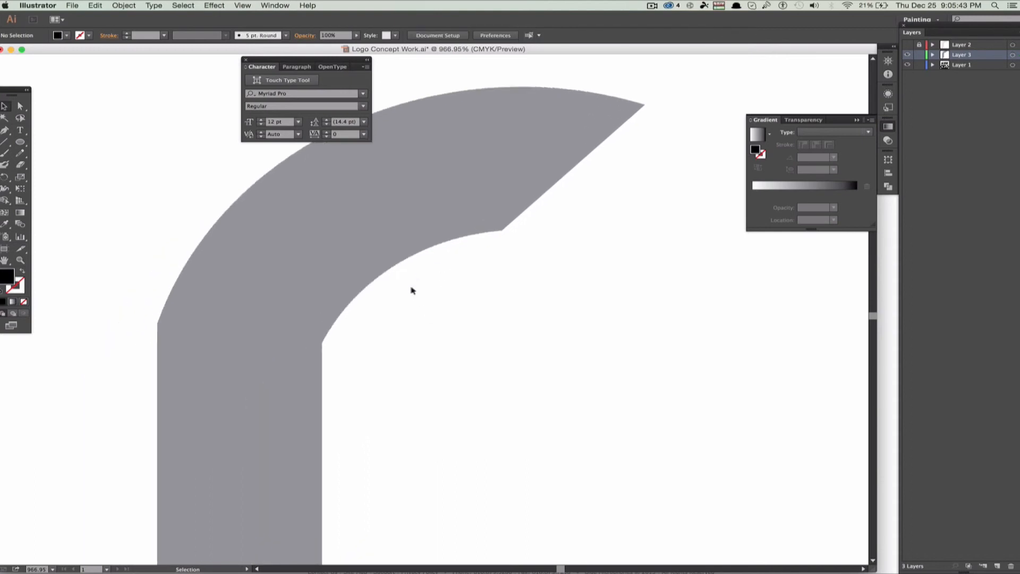
{"action": "scroll", "coordinate": [412, 291], "scroll_direction": "up", "scroll_amount": 3}
{"action": "scroll", "coordinate": [412, 291], "scroll_direction": "left", "scroll_amount": 2}
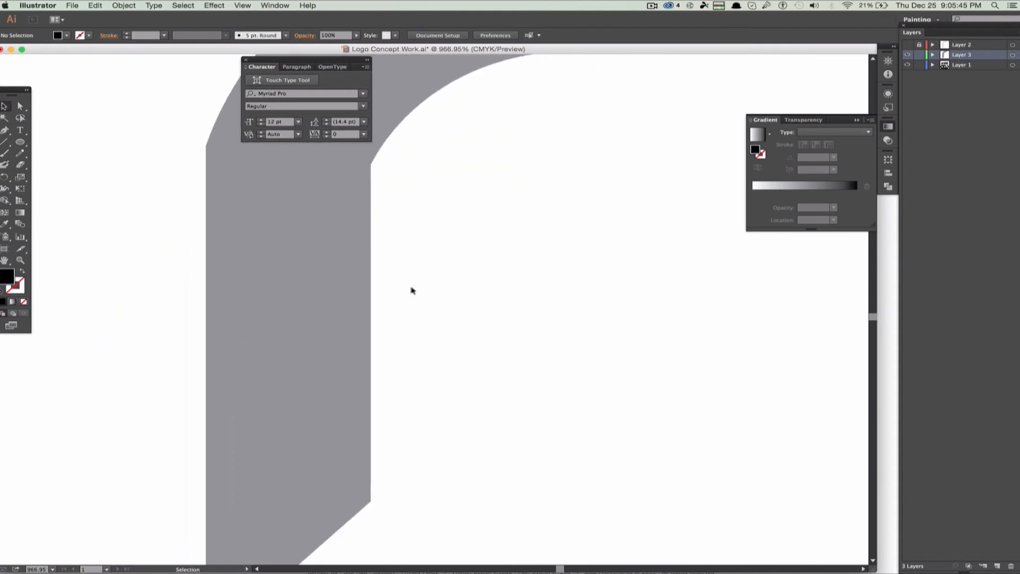
{"action": "left_click", "coordinate": [265, 194]}
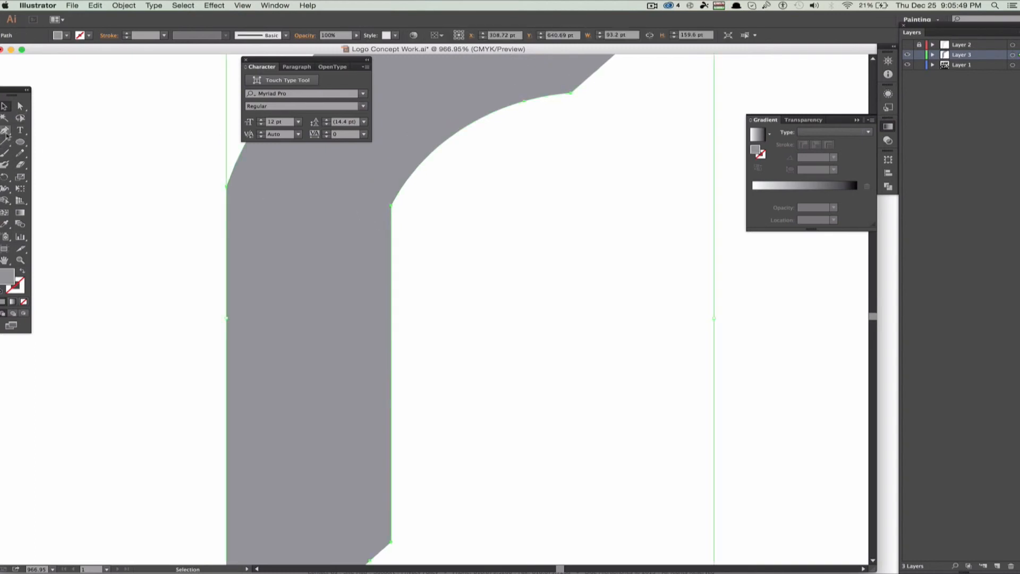
{"action": "left_click", "coordinate": [20, 106]}
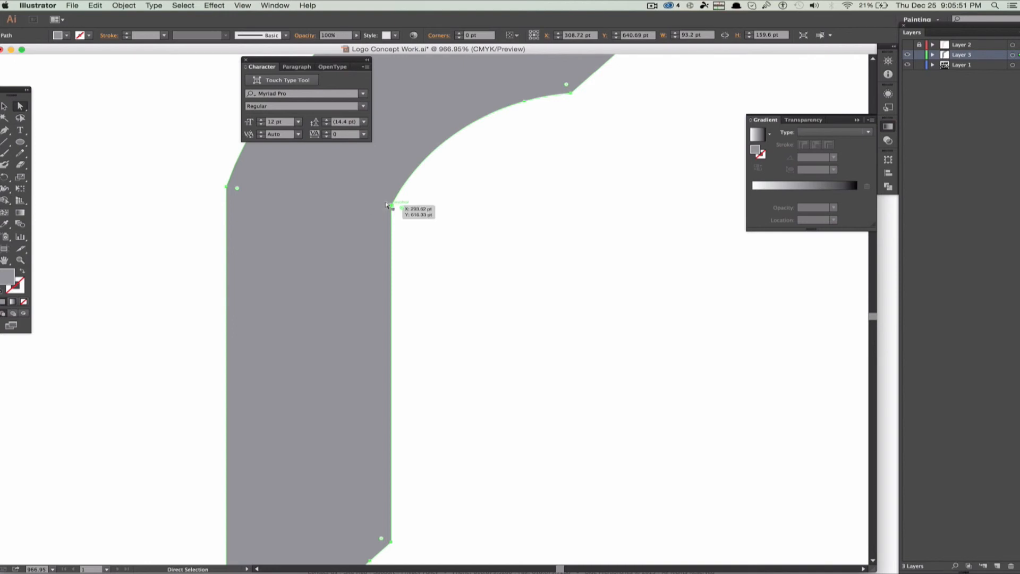
{"action": "left_click", "coordinate": [391, 206]}
{"action": "left_click_drag", "start_coordinate": [414, 155], "coordinate": [401, 137]}
{"action": "left_click", "coordinate": [521, 266]}
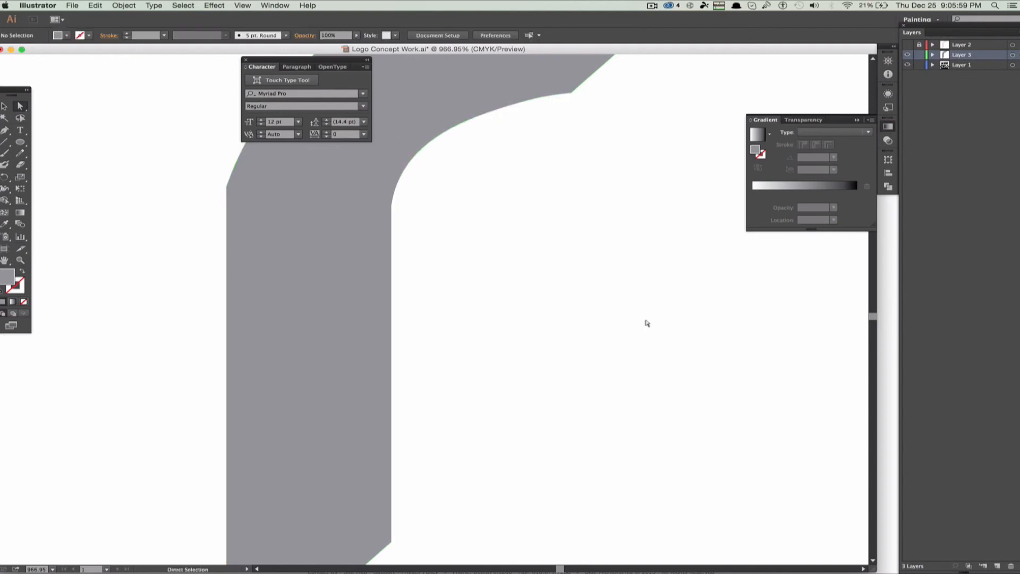
Try to smooth the outer corner between stem and arm by pulling out its anchor's lower handle
{"action": "scroll", "coordinate": [519, 287], "scroll_direction": "left", "scroll_amount": 3}
{"action": "scroll", "coordinate": [520, 287], "scroll_direction": "up", "scroll_amount": 5}
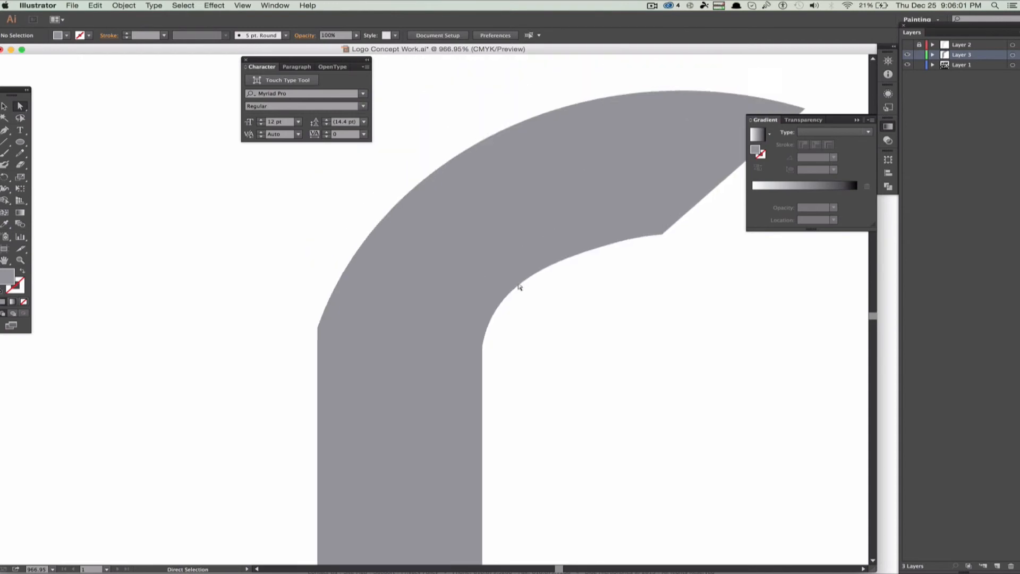
{"action": "left_click", "coordinate": [314, 333]}
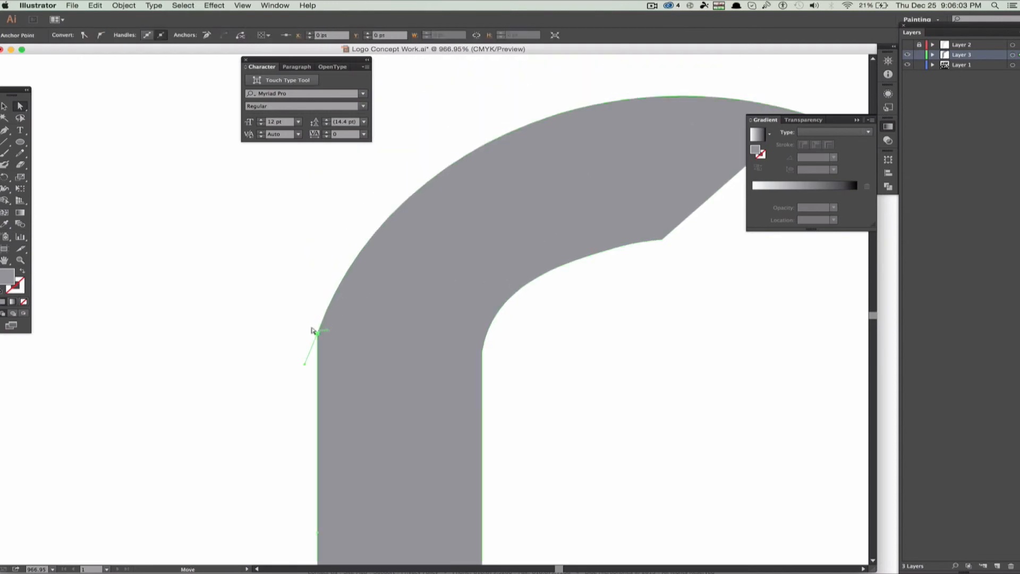
{"action": "left_click_drag", "start_coordinate": [305, 363], "coordinate": [273, 303]}
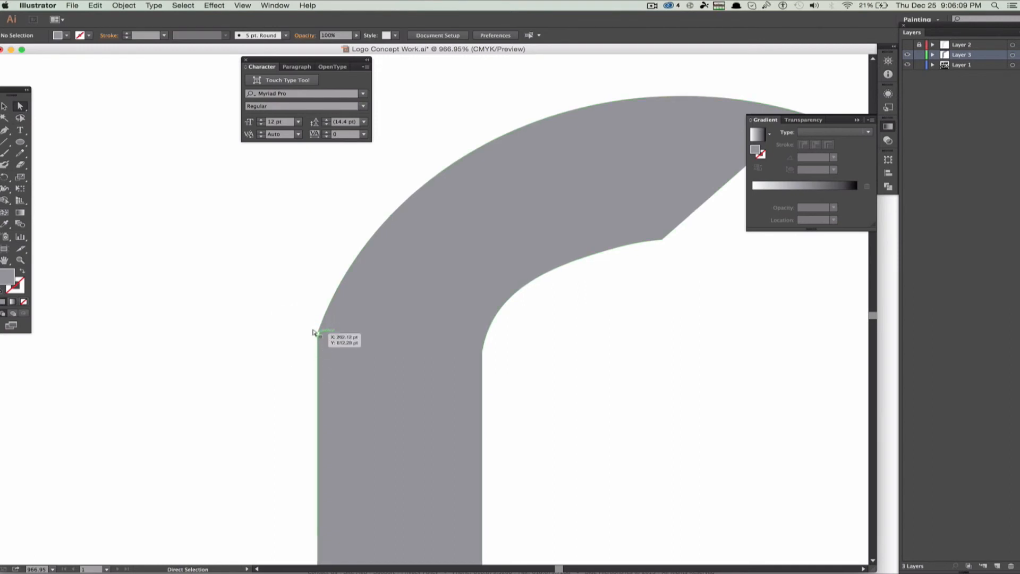
{"action": "left_click", "coordinate": [314, 334]}
{"action": "left_click_drag", "start_coordinate": [299, 364], "coordinate": [271, 354]}
{"action": "key", "text": "super+z"}
{"action": "left_click", "coordinate": [4, 106]}
{"action": "left_click", "coordinate": [194, 175]}
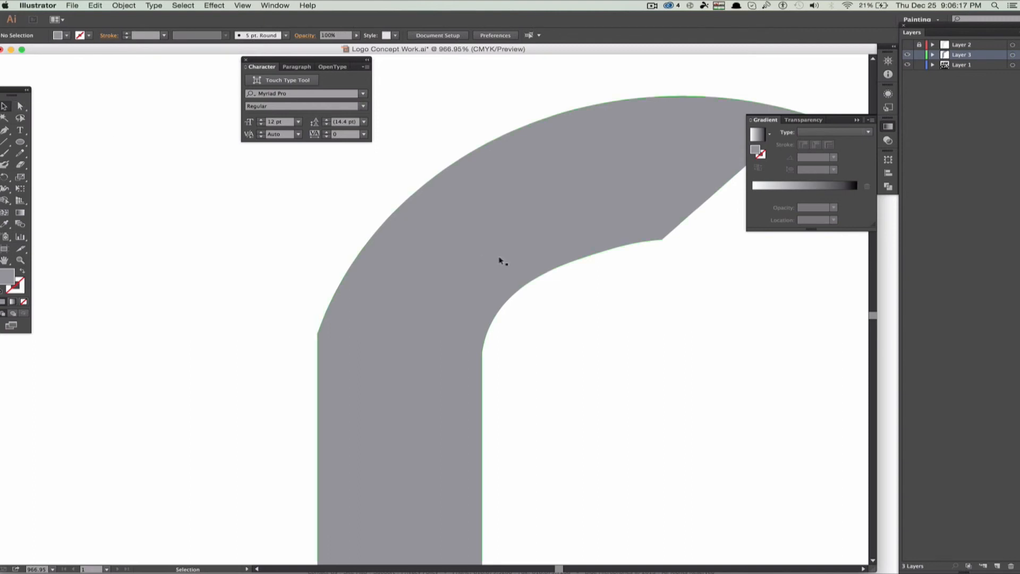
Reshape the outer bend of the gray piece by lengthening its stem anchor's handle upward to a steeper direction
{"action": "left_click", "coordinate": [459, 258]}
{"action": "scroll", "coordinate": [311, 201], "scroll_direction": "up", "scroll_amount": 3}
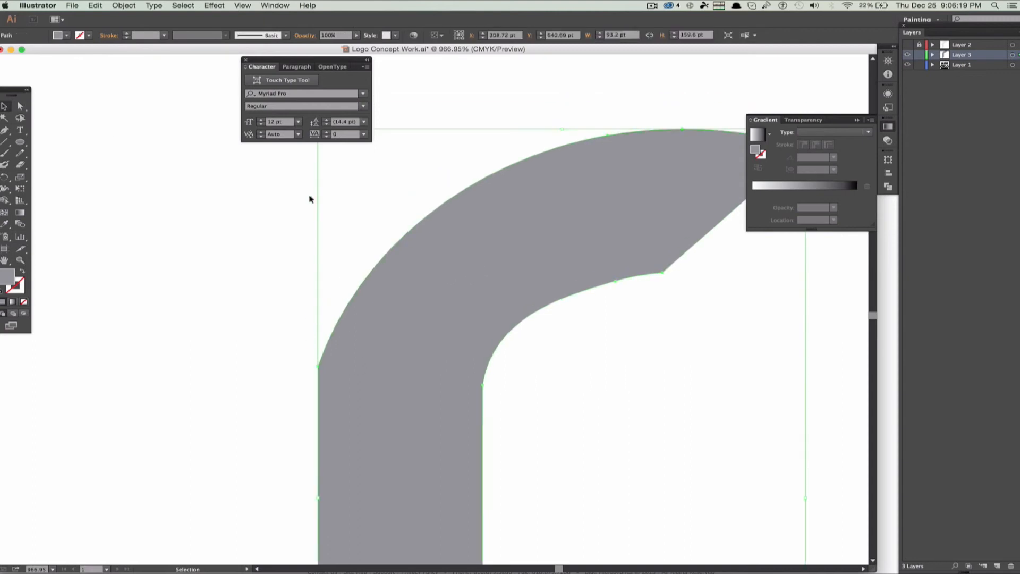
{"action": "left_click", "coordinate": [20, 106]}
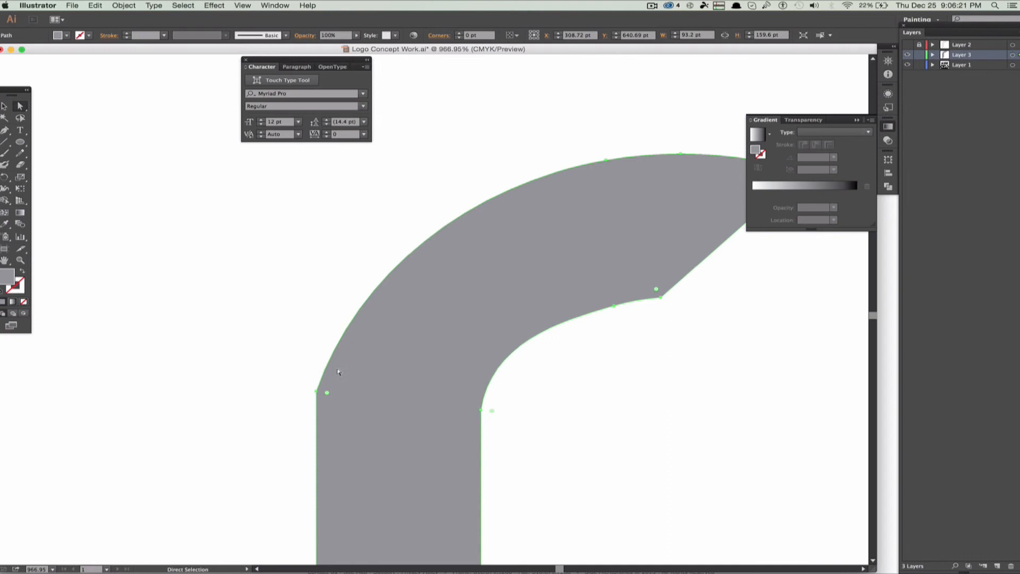
{"action": "left_click", "coordinate": [314, 387]}
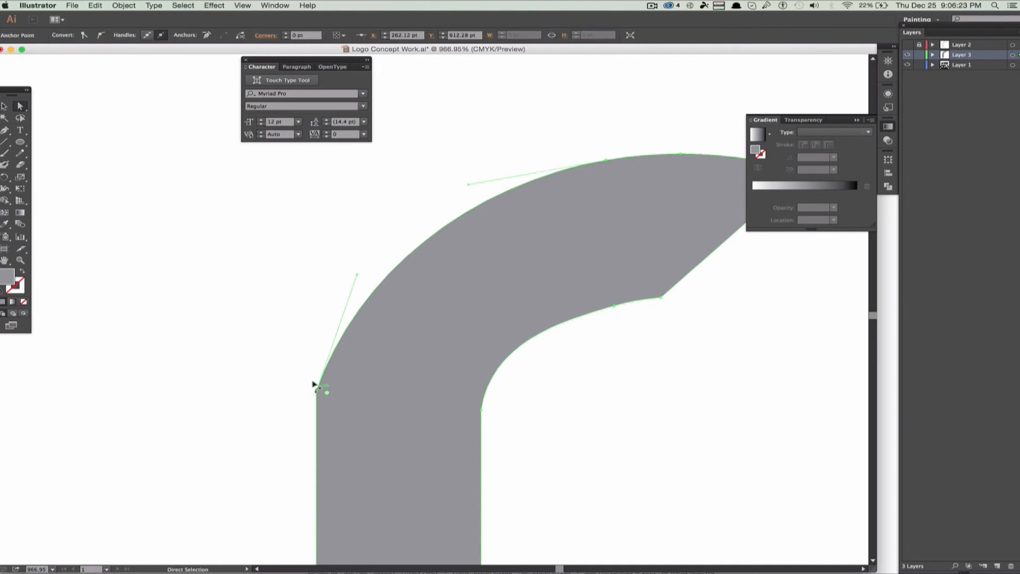
{"action": "left_click_drag", "start_coordinate": [356, 274], "coordinate": [362, 199]}
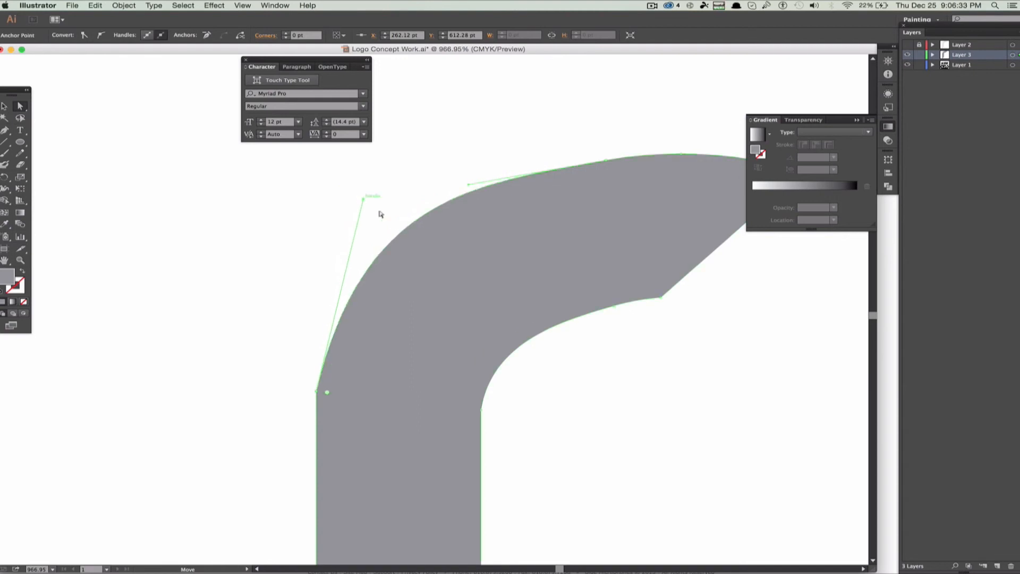
{"action": "left_click", "coordinate": [669, 477]}
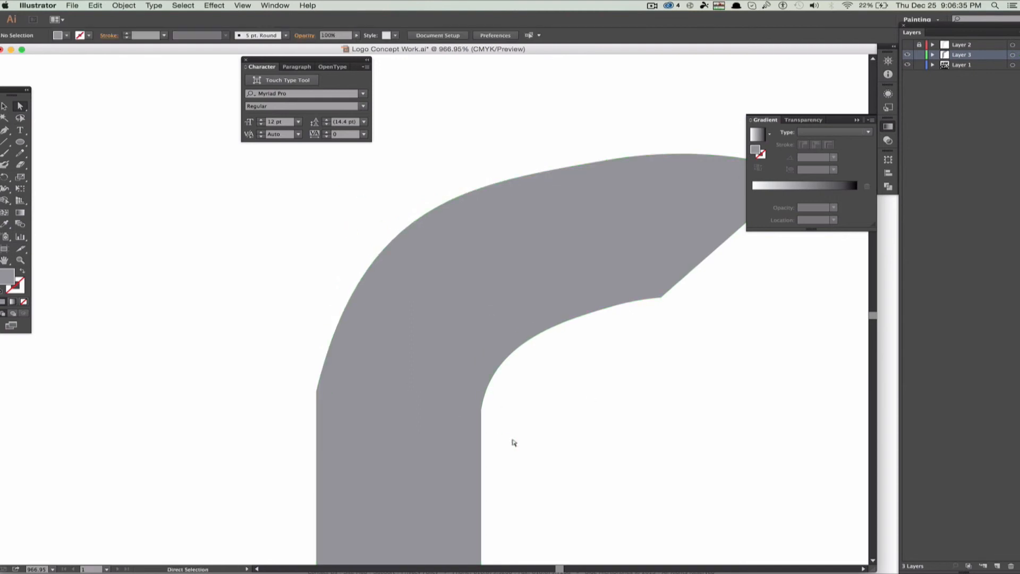
Duplicate the finished gray curved piece by copying and pasting it
{"action": "scroll", "coordinate": [514, 442], "scroll_direction": "right", "scroll_amount": 5}
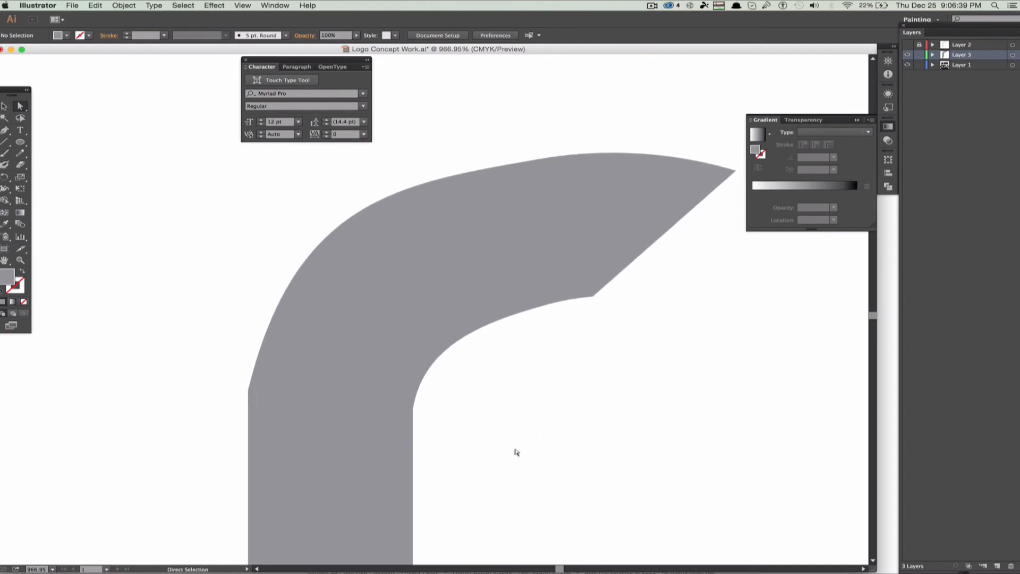
{"action": "scroll", "coordinate": [516, 453], "scroll_direction": "down", "scroll_amount": 5}
{"action": "scroll", "coordinate": [517, 452], "scroll_direction": "down", "scroll_amount": 4}
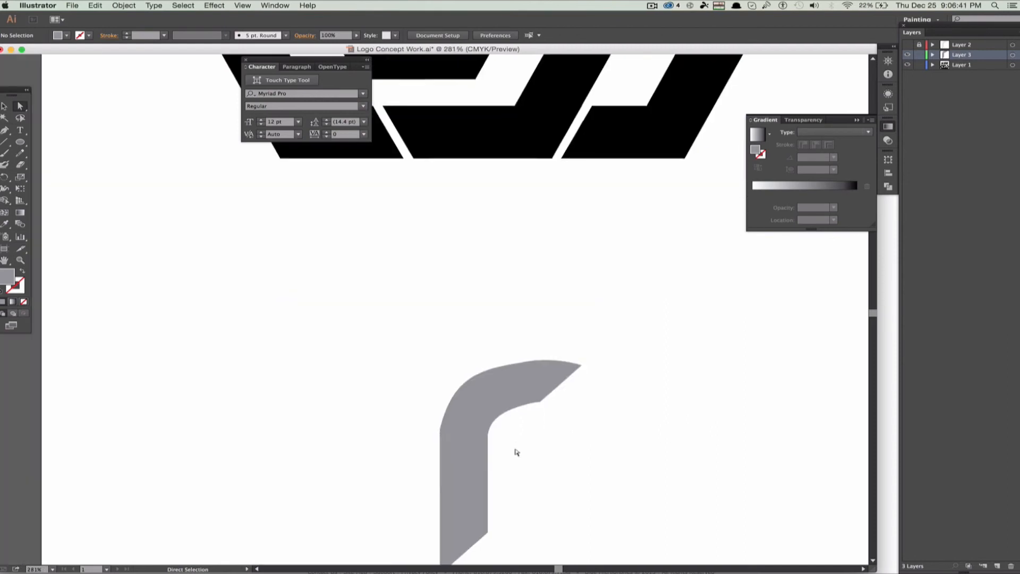
{"action": "scroll", "coordinate": [516, 452], "scroll_direction": "right", "scroll_amount": 2}
{"action": "left_click", "coordinate": [426, 376]}
{"action": "key", "text": "super+c"}
{"action": "key", "text": "super+v"}
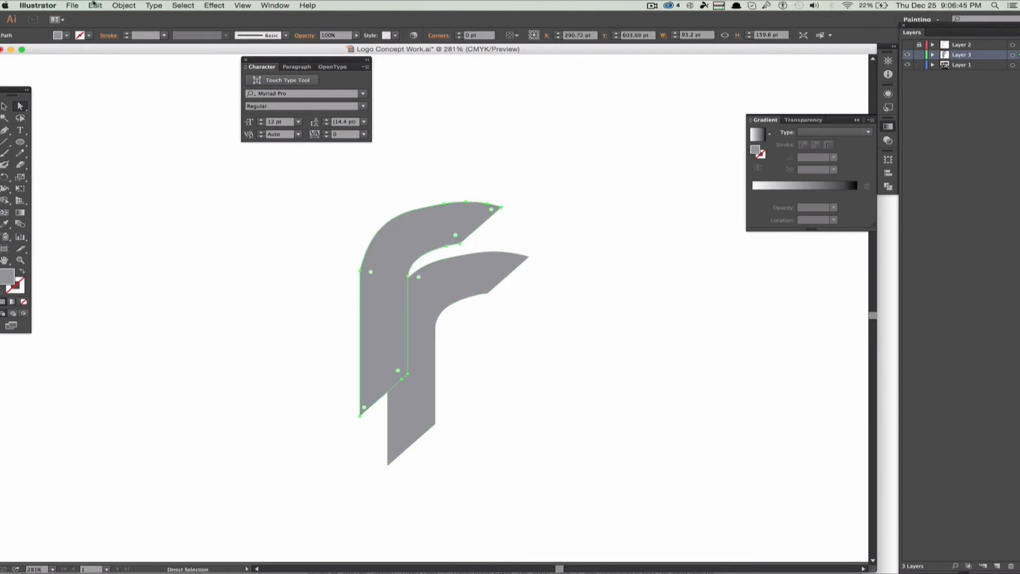
Reflect the pasted gray copy across the horizontal axis
{"action": "left_click", "coordinate": [94, 5]}
{"action": "mouse_move", "coordinate": [116, 5]}
{"action": "mouse_move", "coordinate": [131, 20]}
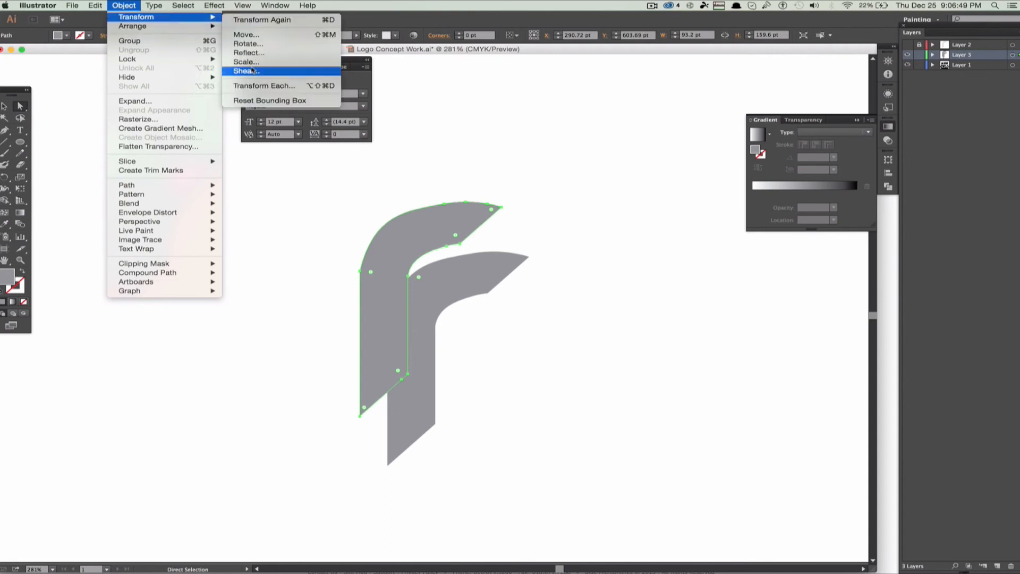
{"action": "left_click", "coordinate": [240, 52]}
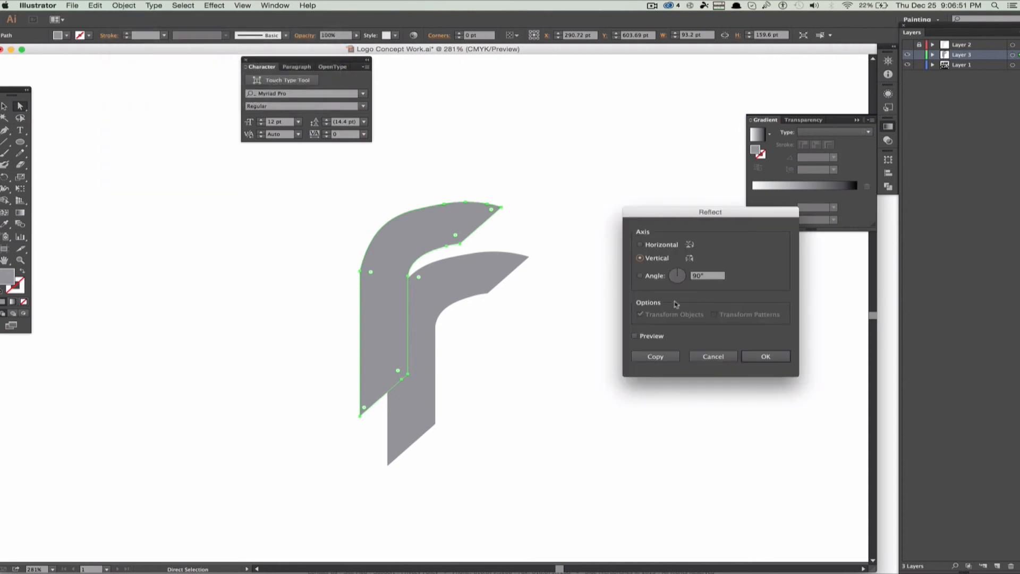
{"action": "left_click", "coordinate": [657, 248]}
{"action": "left_click", "coordinate": [765, 357]}
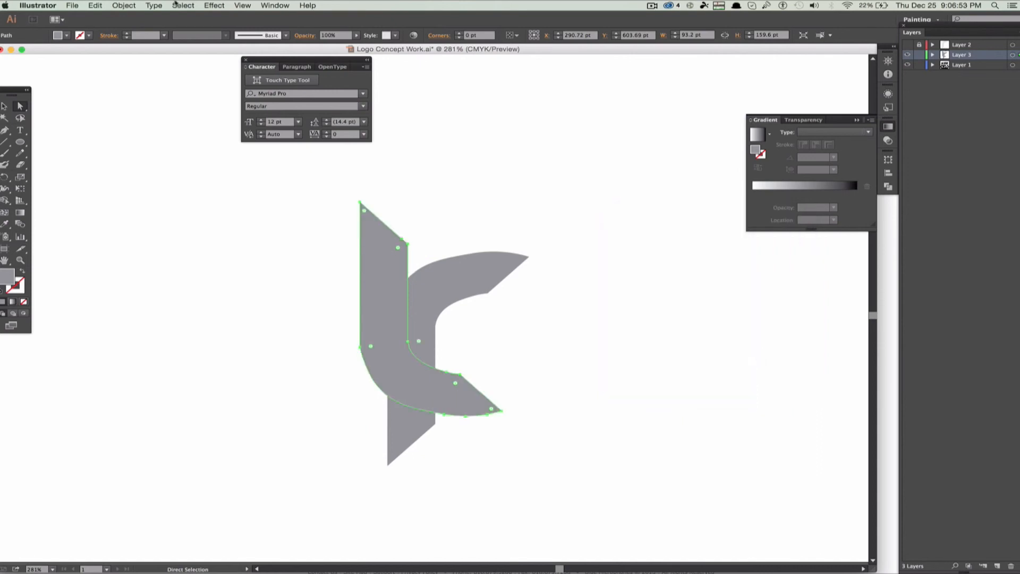
Reflect the copy across the vertical axis and move it opposite the original as the logo's second half
{"action": "left_click", "coordinate": [172, 6]}
{"action": "mouse_move", "coordinate": [124, 5]}
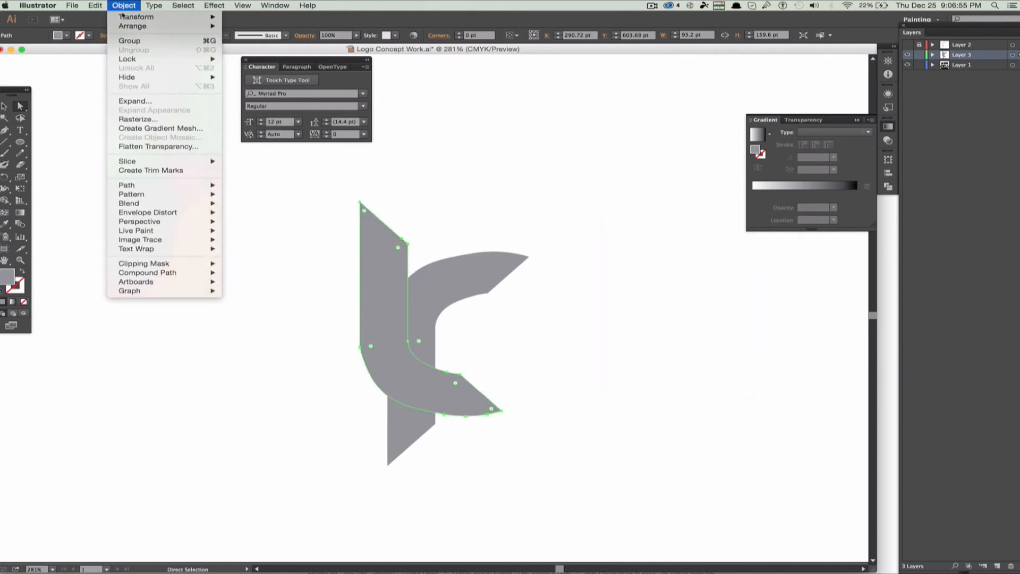
{"action": "mouse_move", "coordinate": [160, 16]}
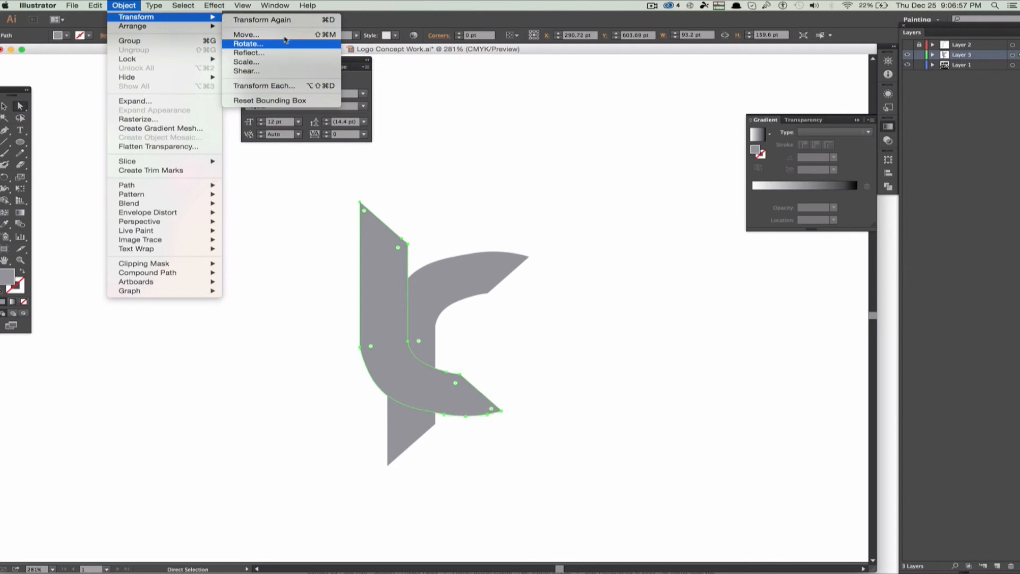
{"action": "left_click", "coordinate": [289, 53]}
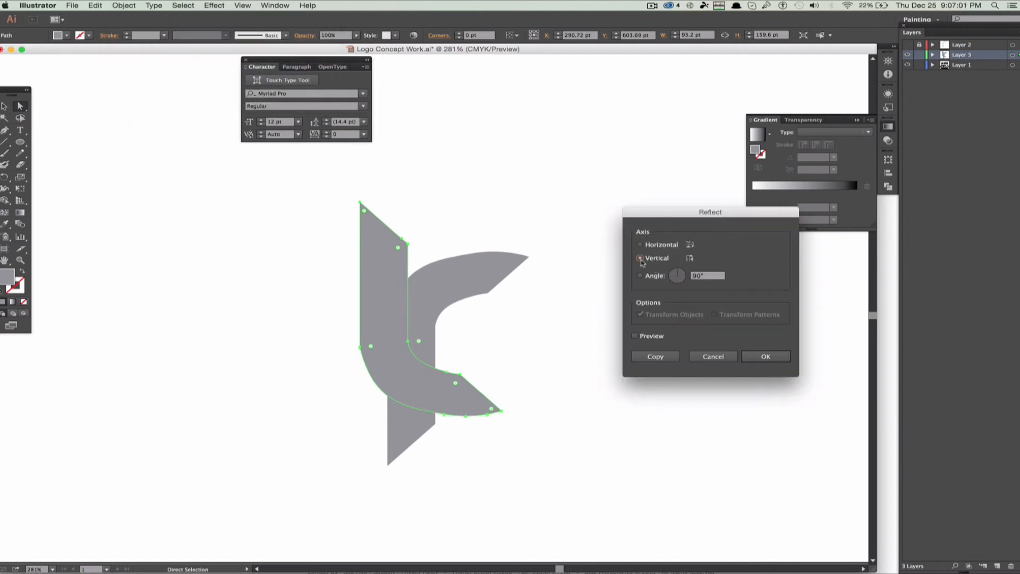
{"action": "left_click", "coordinate": [766, 356]}
{"action": "left_click_drag", "start_coordinate": [473, 359], "coordinate": [572, 397]}
{"action": "left_click", "coordinate": [492, 362]}
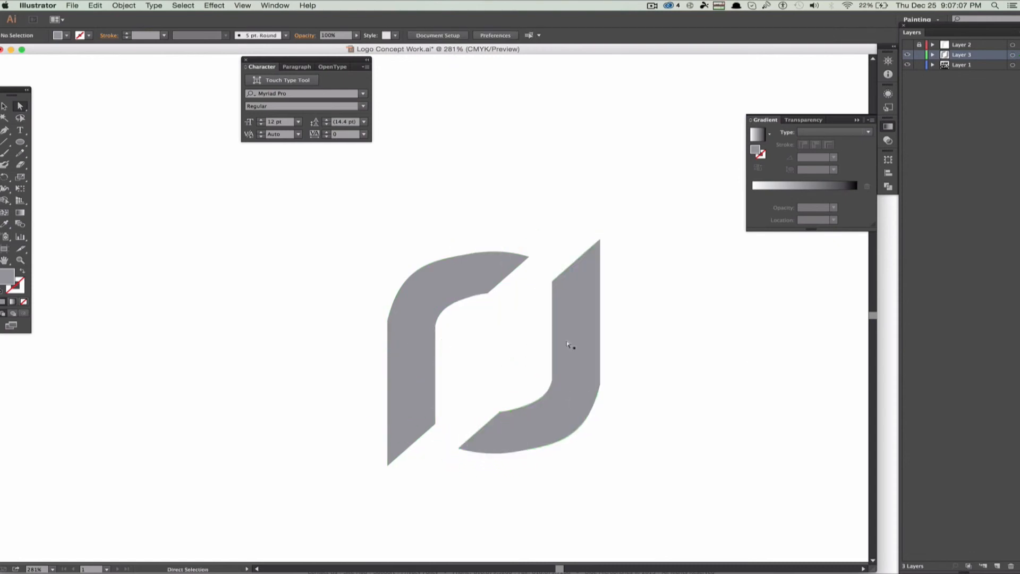
Copy the slanted middle bar of the black rounded logo in the top row and paste a duplicate
{"action": "scroll", "coordinate": [573, 340], "scroll_direction": "up", "scroll_amount": 15}
{"action": "scroll", "coordinate": [579, 324], "scroll_direction": "up", "scroll_amount": 5}
{"action": "scroll", "coordinate": [579, 324], "scroll_direction": "right", "scroll_amount": 2}
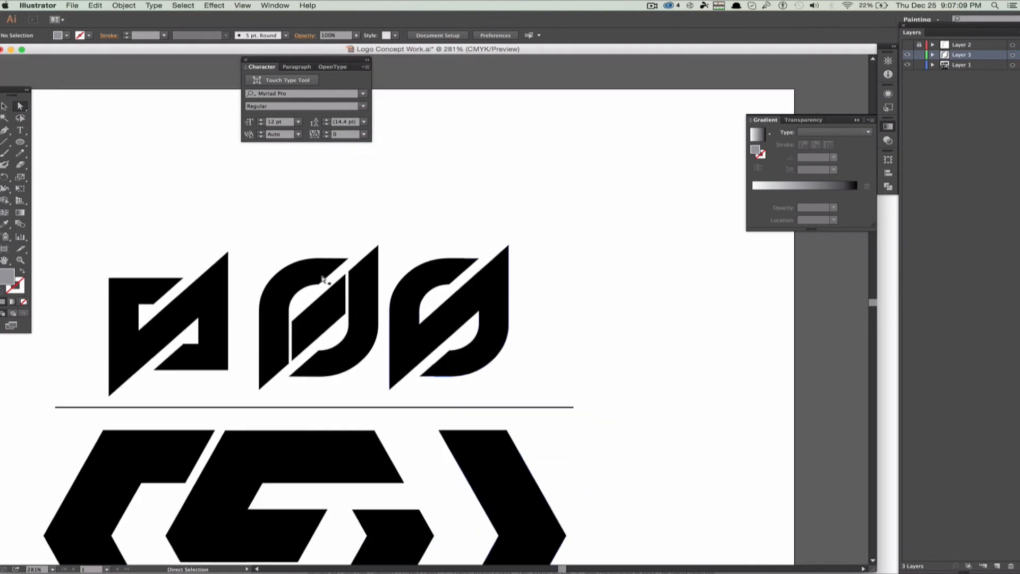
{"action": "left_click", "coordinate": [471, 363]}
{"action": "key", "text": "a"}
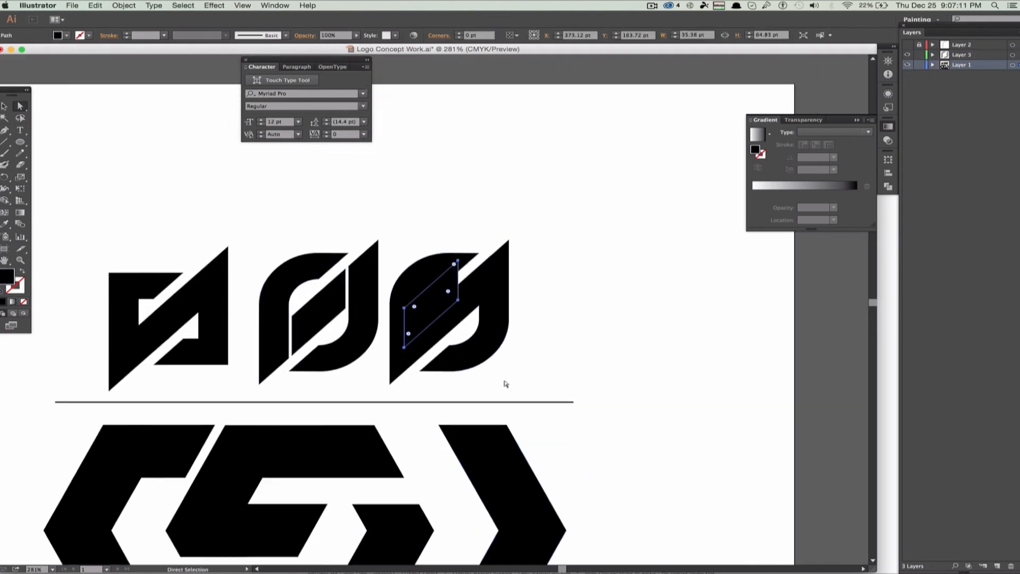
Move the copied slanted bar down into the gap between the two gray curved pieces
{"action": "scroll", "coordinate": [503, 383], "scroll_direction": "down", "scroll_amount": 5}
{"action": "scroll", "coordinate": [504, 383], "scroll_direction": "left", "scroll_amount": 1}
{"action": "left_click", "coordinate": [449, 123]}
{"action": "left_click_drag", "start_coordinate": [445, 124], "coordinate": [428, 545]}
{"action": "scroll", "coordinate": [488, 511], "scroll_direction": "down", "scroll_amount": 6}
{"action": "scroll", "coordinate": [488, 512], "scroll_direction": "down", "scroll_amount": 6}
{"action": "scroll", "coordinate": [488, 511], "scroll_direction": "left", "scroll_amount": 1}
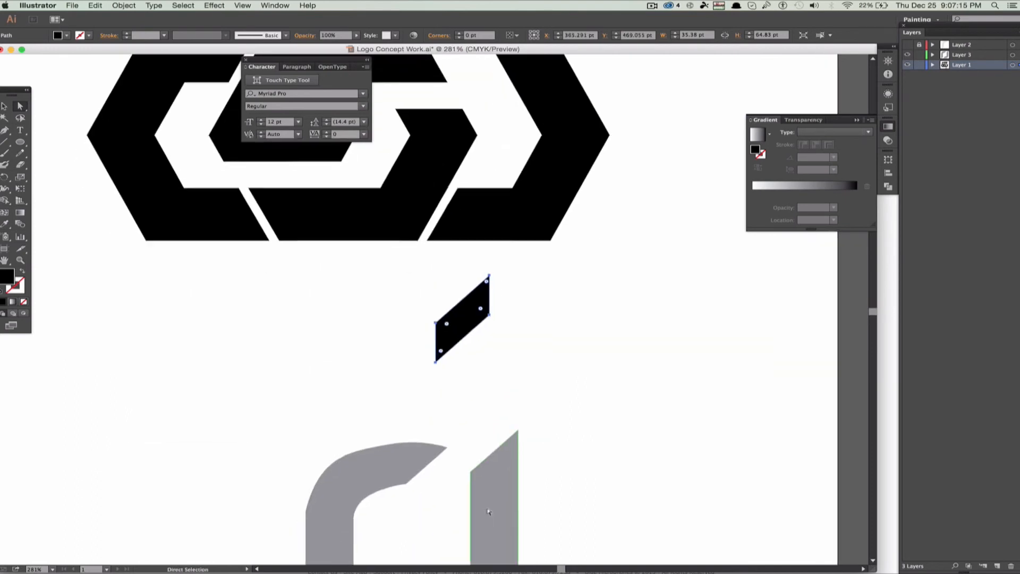
{"action": "left_click_drag", "start_coordinate": [473, 184], "coordinate": [427, 411]}
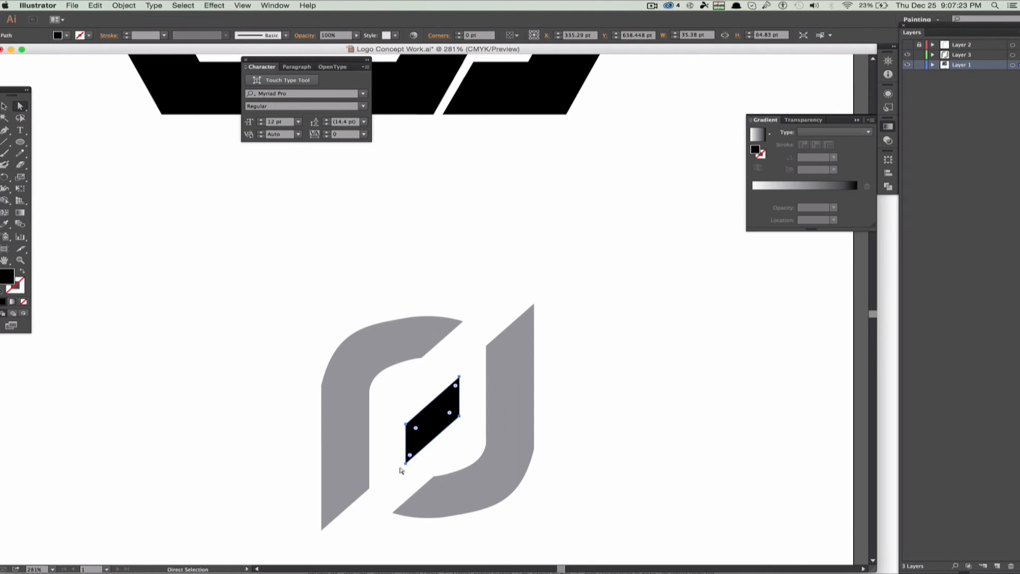
Scale up the slanted black bar proportionally so it better fills the gap between the gray pieces
{"action": "key", "text": "v"}
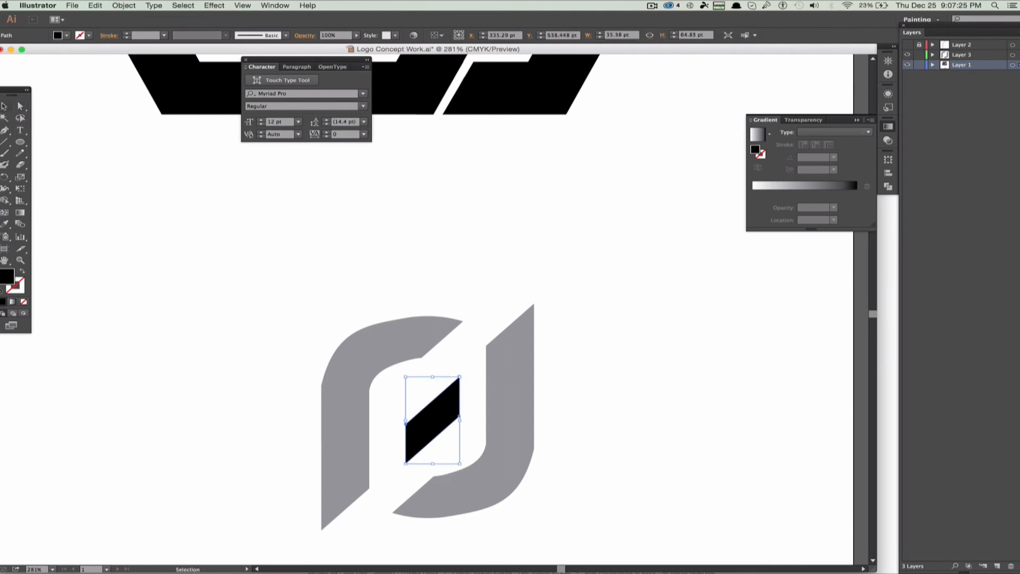
{"action": "left_click_drag", "start_coordinate": [404, 461], "coordinate": [379, 481]}
{"action": "left_click", "coordinate": [556, 449]}
Bring the two gray curved pieces closer together and center the black bar between them
{"action": "mouse_move", "coordinate": [515, 438]}
{"action": "left_mouse_down"}
{"action": "mouse_move", "coordinate": [522, 420]}
{"action": "mouse_move", "coordinate": [499, 449]}
{"action": "mouse_move", "coordinate": [519, 440]}
{"action": "mouse_move", "coordinate": [513, 432]}
{"action": "left_mouse_up"}
{"action": "mouse_move", "coordinate": [369, 354]}
{"action": "left_mouse_down"}
{"action": "mouse_move", "coordinate": [399, 346]}
{"action": "mouse_move", "coordinate": [380, 347]}
{"action": "left_mouse_up"}
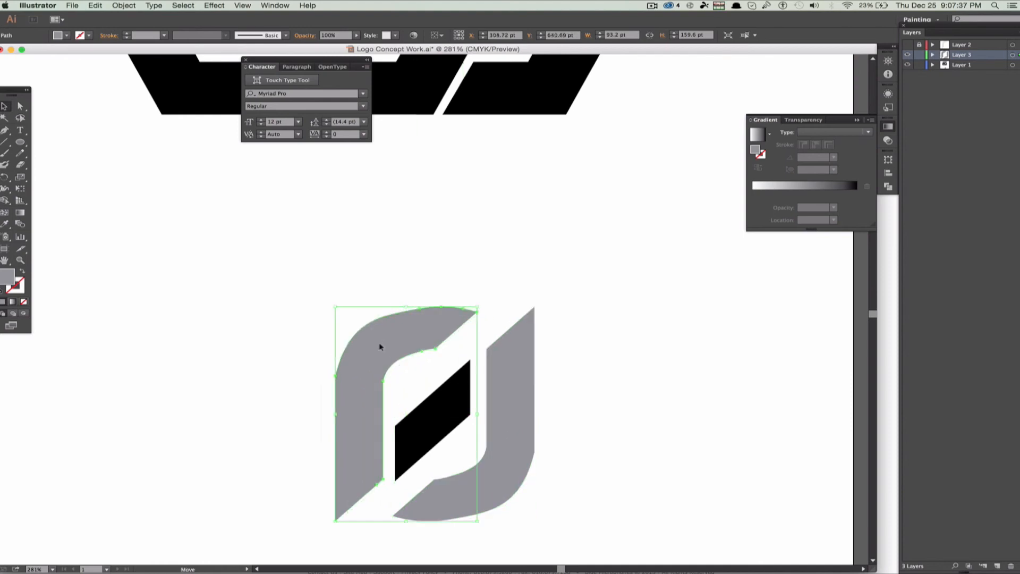
{"action": "left_click", "coordinate": [633, 371]}
{"action": "left_click_drag", "start_coordinate": [452, 409], "coordinate": [448, 397]}
{"action": "left_click", "coordinate": [647, 431]}
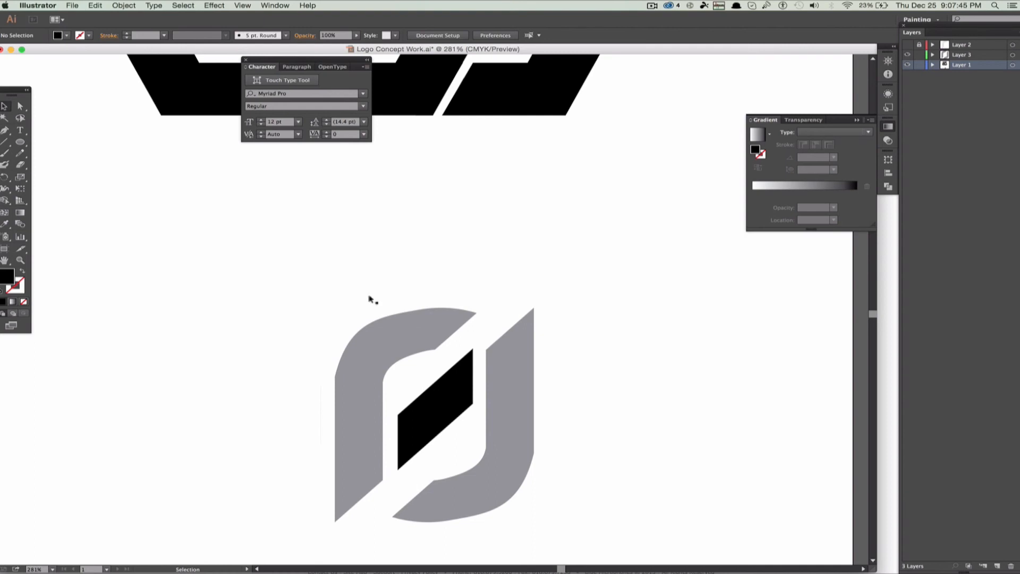
Delete the assembled demonstration logo below the hexagonal logo, including both gray pieces and the black bar
{"action": "scroll", "coordinate": [103, 97], "scroll_direction": "up", "scroll_amount": 2}
{"action": "scroll", "coordinate": [569, 359], "scroll_direction": "up", "scroll_amount": 2}
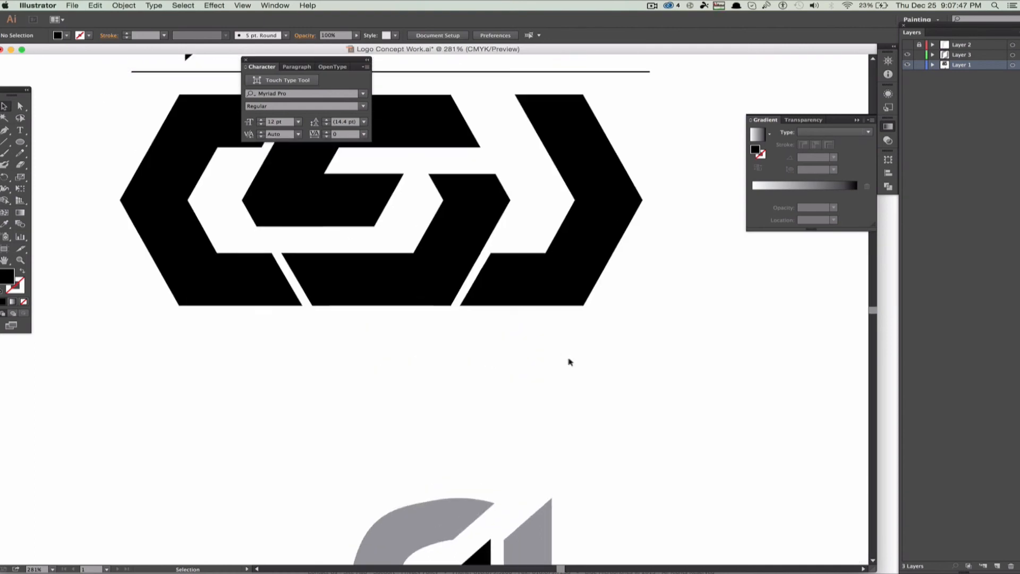
{"action": "scroll", "coordinate": [568, 360], "scroll_direction": "down", "scroll_amount": 4}
{"action": "left_click_drag", "start_coordinate": [586, 487], "coordinate": [306, 328]}
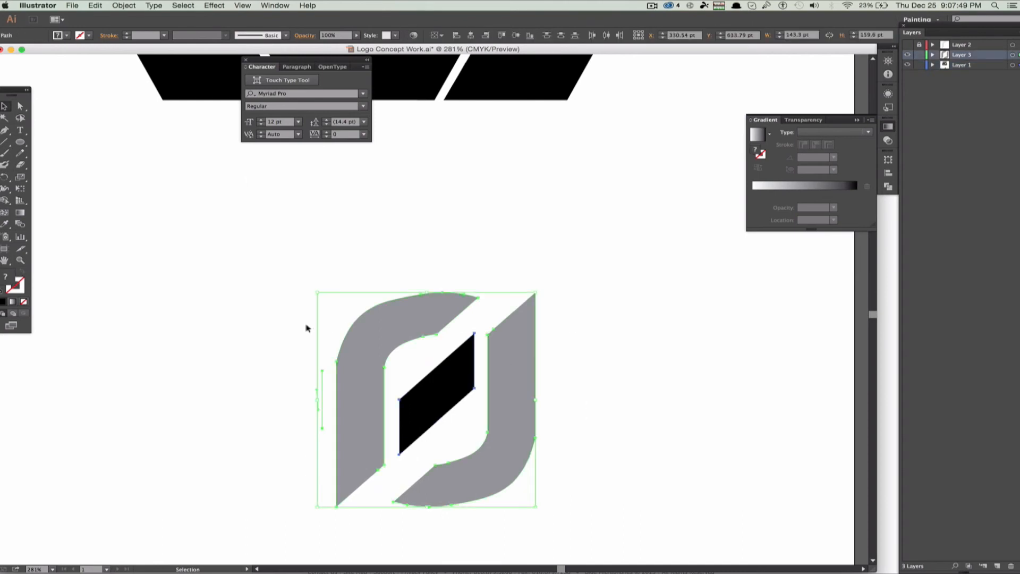
{"action": "key", "text": "Delete"}
{"action": "scroll", "coordinate": [306, 328], "scroll_direction": "up", "scroll_amount": 5}
{"action": "scroll", "coordinate": [306, 328], "scroll_direction": "up", "scroll_amount": 8}
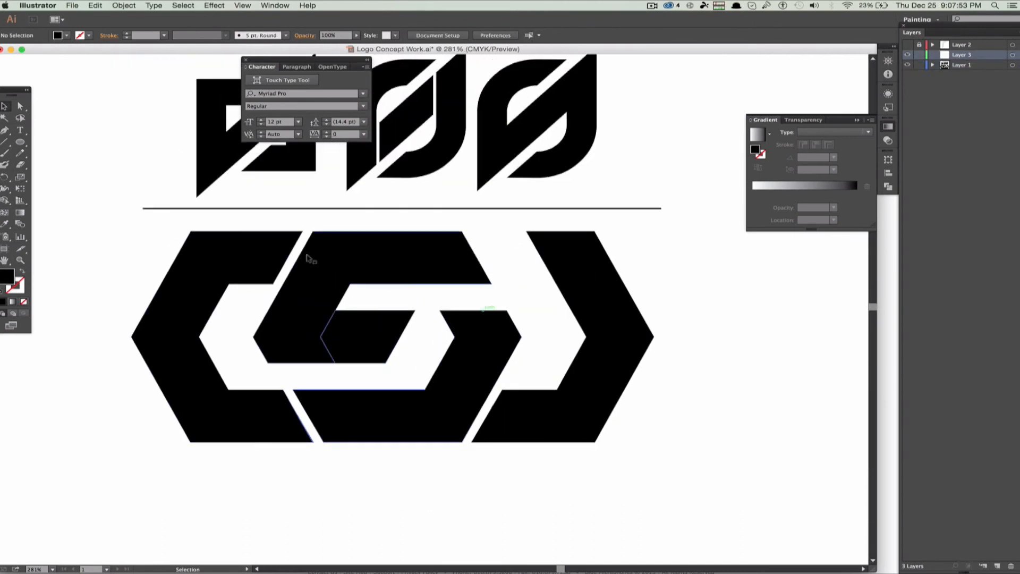
{"action": "scroll", "coordinate": [464, 401], "scroll_direction": "left", "scroll_amount": 2}
{"action": "scroll", "coordinate": [468, 402], "scroll_direction": "up", "scroll_amount": 3}
{"action": "scroll", "coordinate": [468, 403], "scroll_direction": "left", "scroll_amount": 2}
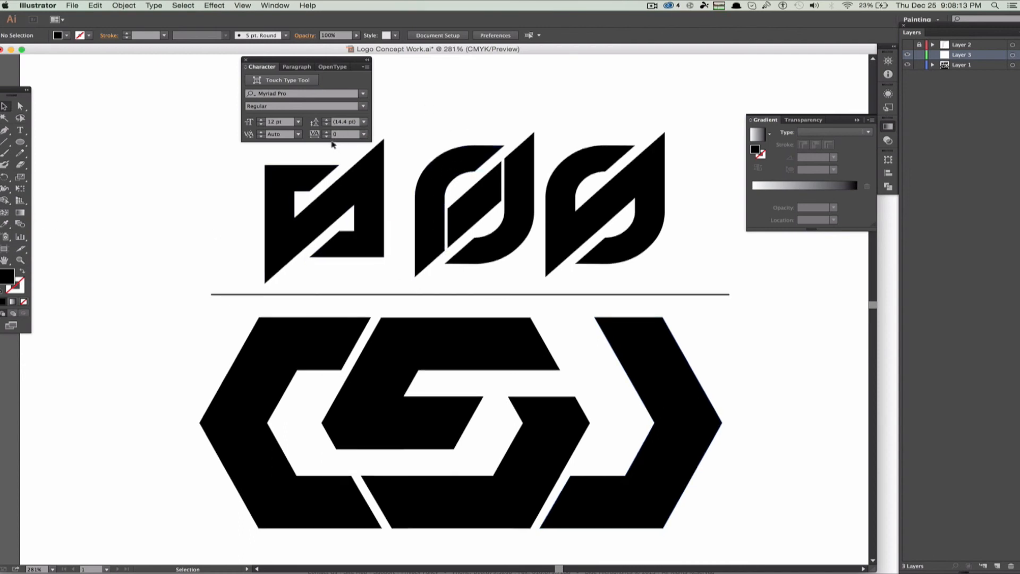
{"action": "left_click", "coordinate": [652, 213]}
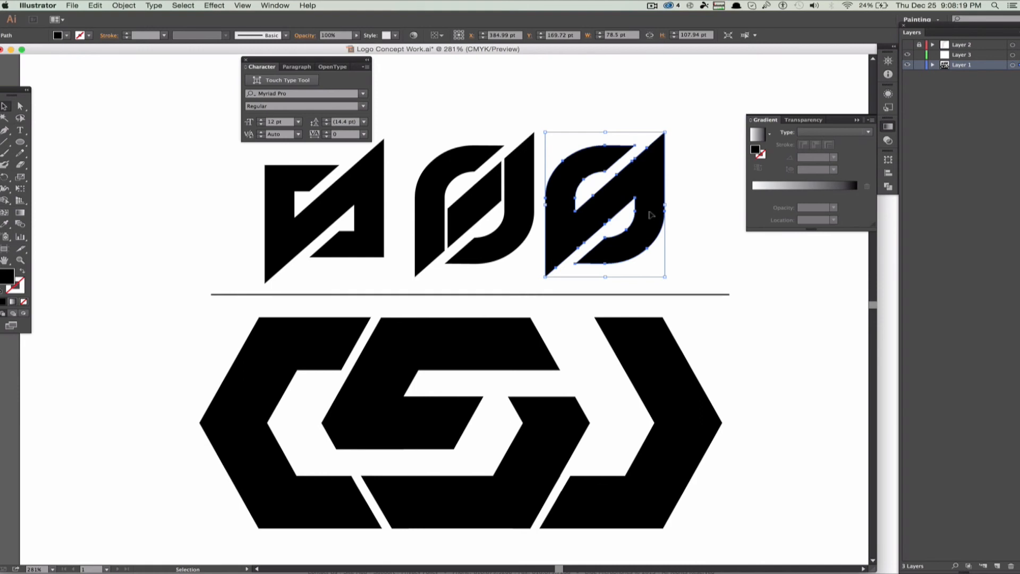
{"action": "left_click", "coordinate": [727, 247]}
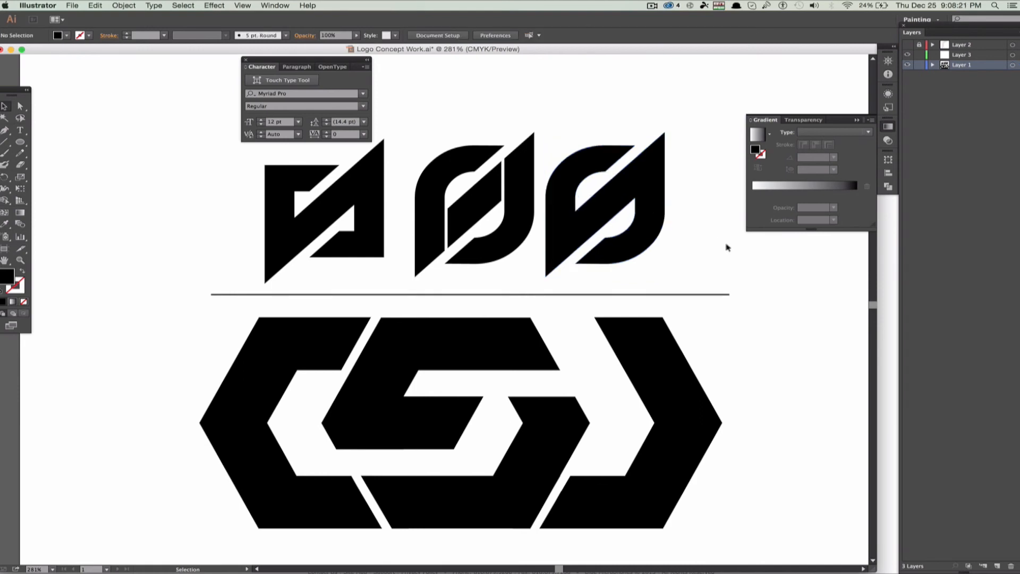
Switch to Google Chrome and load sellfy.com in the tab holding the voipnina page
{"action": "mouse_move", "coordinate": [9, 136]}
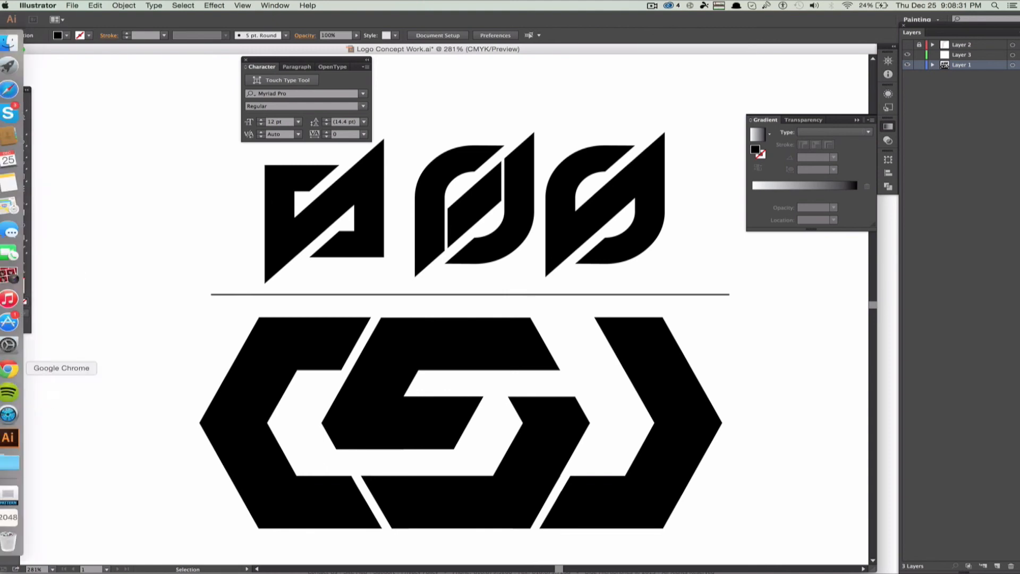
{"action": "left_click", "coordinate": [9, 369]}
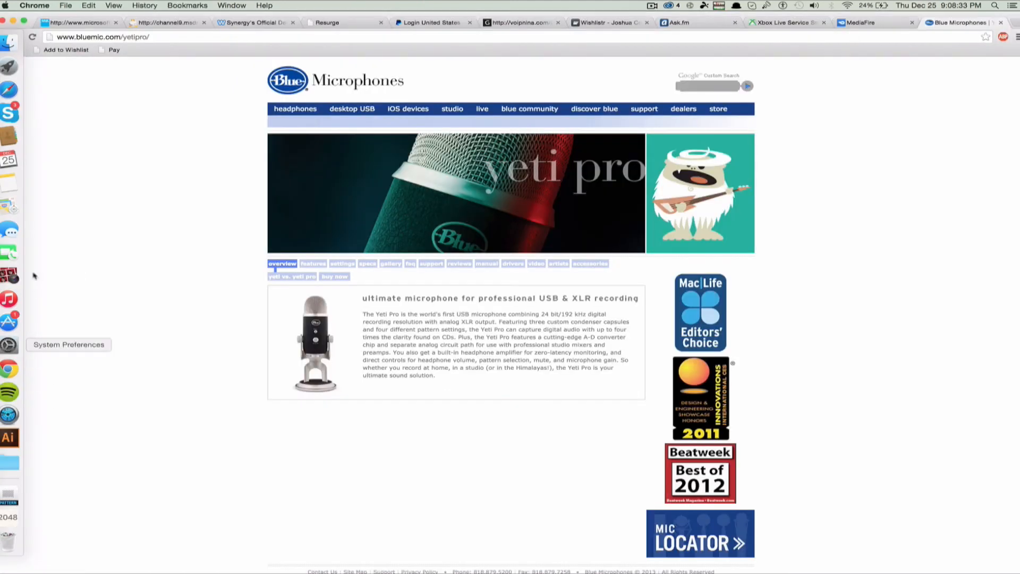
{"action": "left_click", "coordinate": [683, 25]}
{"action": "left_click", "coordinate": [584, 25]}
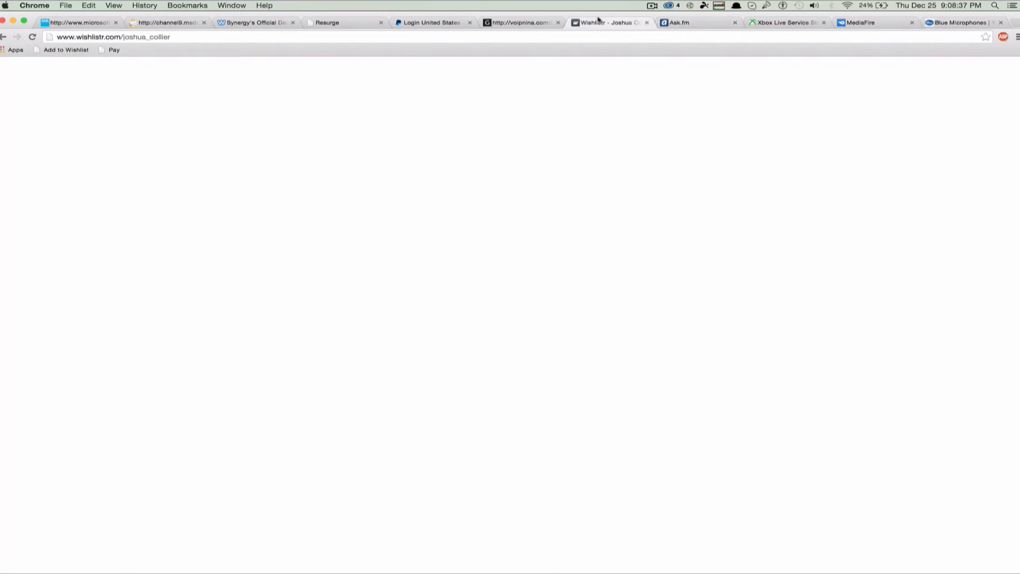
{"action": "left_click", "coordinate": [520, 23]}
{"action": "left_click", "coordinate": [521, 38]}
{"action": "type", "text": "sellfy.c"}
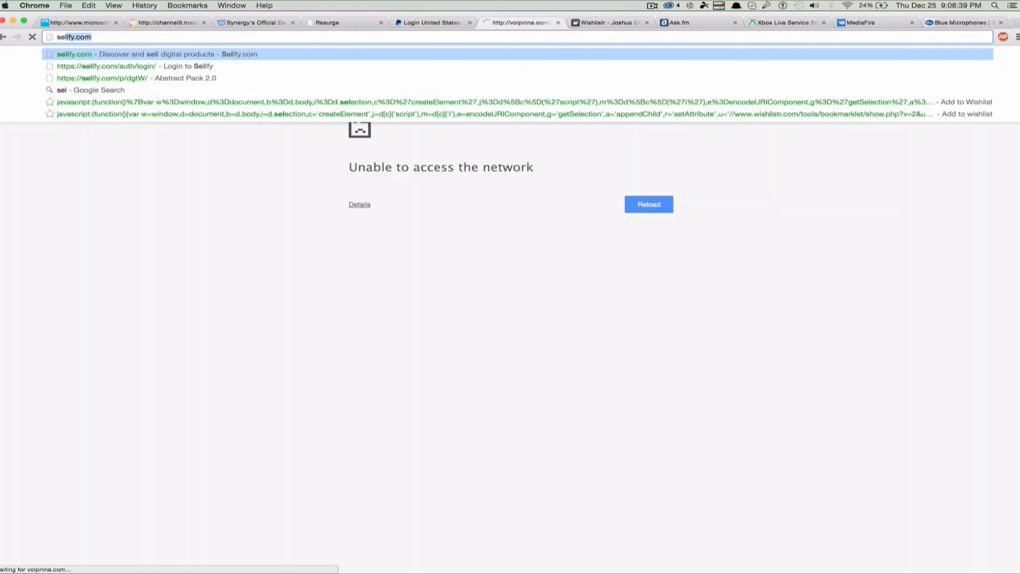
{"action": "type", "text": "om"}
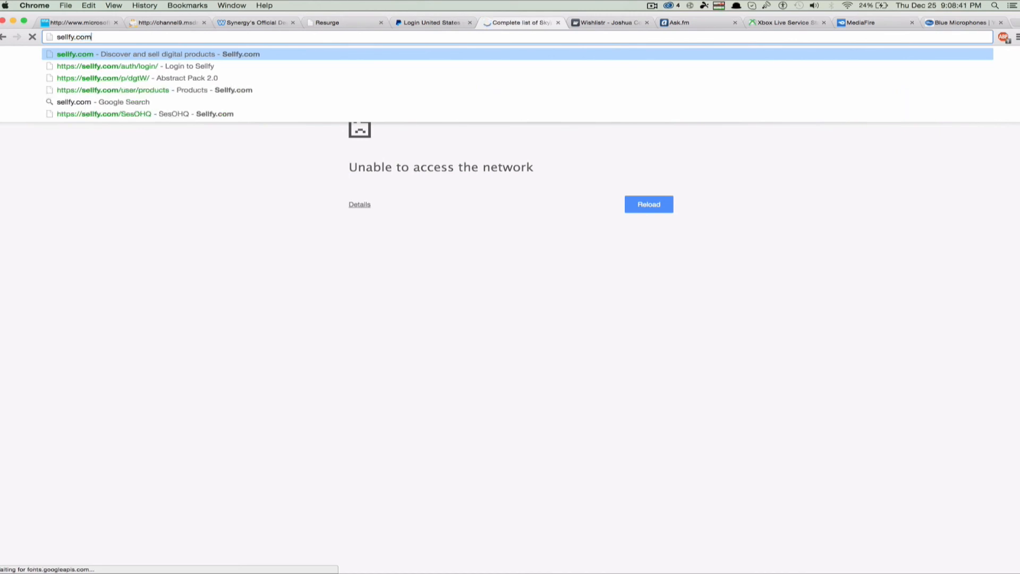
{"action": "key", "text": "Return"}
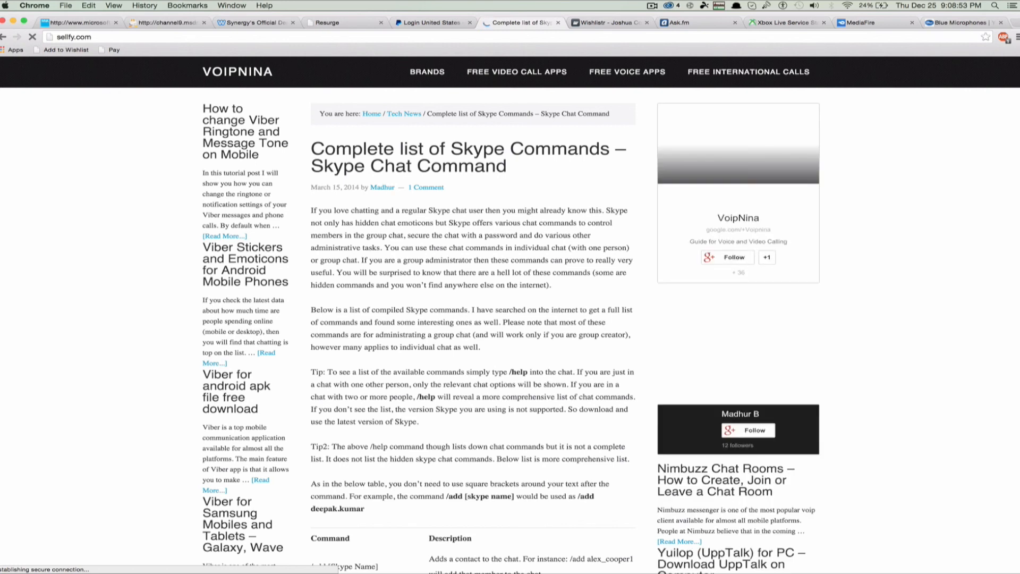
Return to Illustrator and select the middle rounded logo in the top row to point it out
{"action": "left_click", "coordinate": [11, 437]}
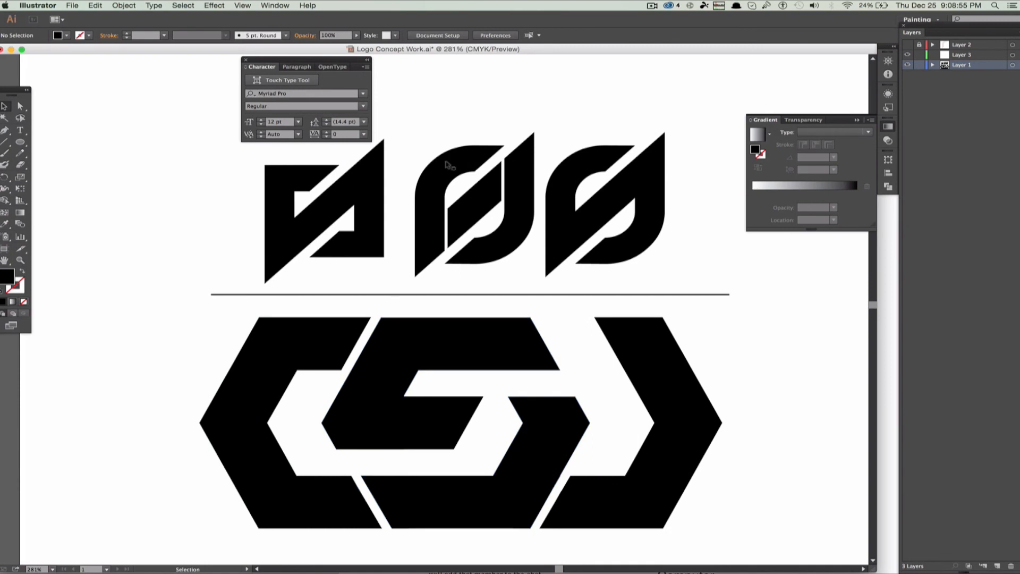
{"action": "left_click_drag", "start_coordinate": [407, 125], "coordinate": [539, 284]}
{"action": "left_click", "coordinate": [223, 217]}
{"action": "mouse_move", "coordinate": [10, 90]}
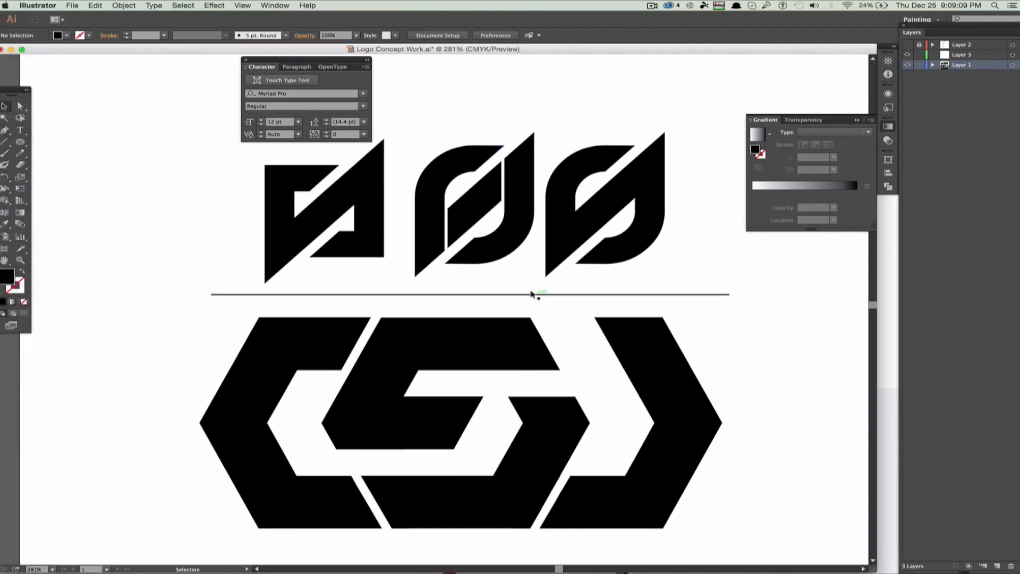
{"action": "left_click_drag", "start_coordinate": [536, 283], "coordinate": [407, 118]}
Switch to Google Chrome, open the Sellfy feed and go from there to the CollierStudios profile
{"action": "left_click", "coordinate": [9, 113]}
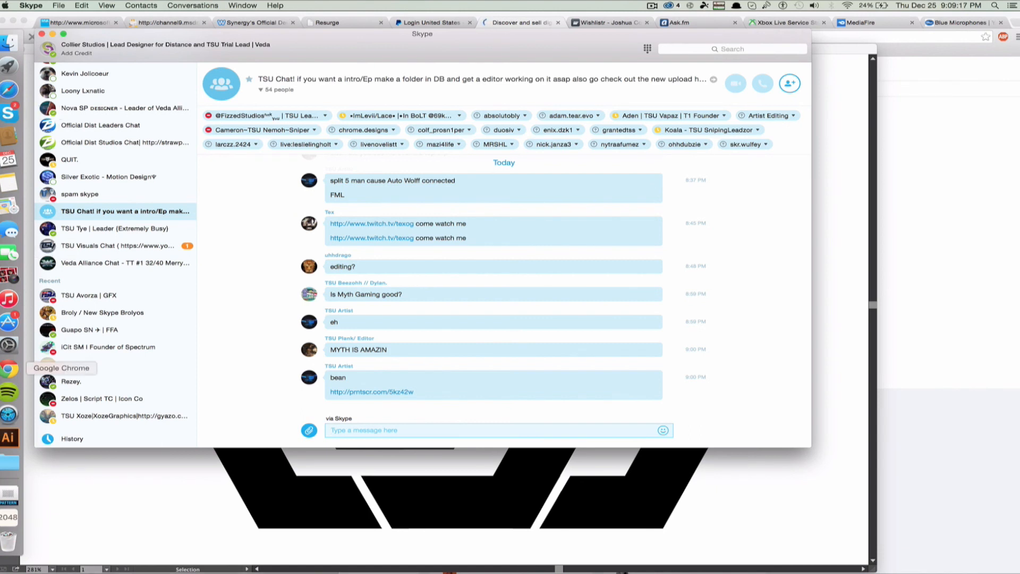
{"action": "left_click", "coordinate": [8, 368]}
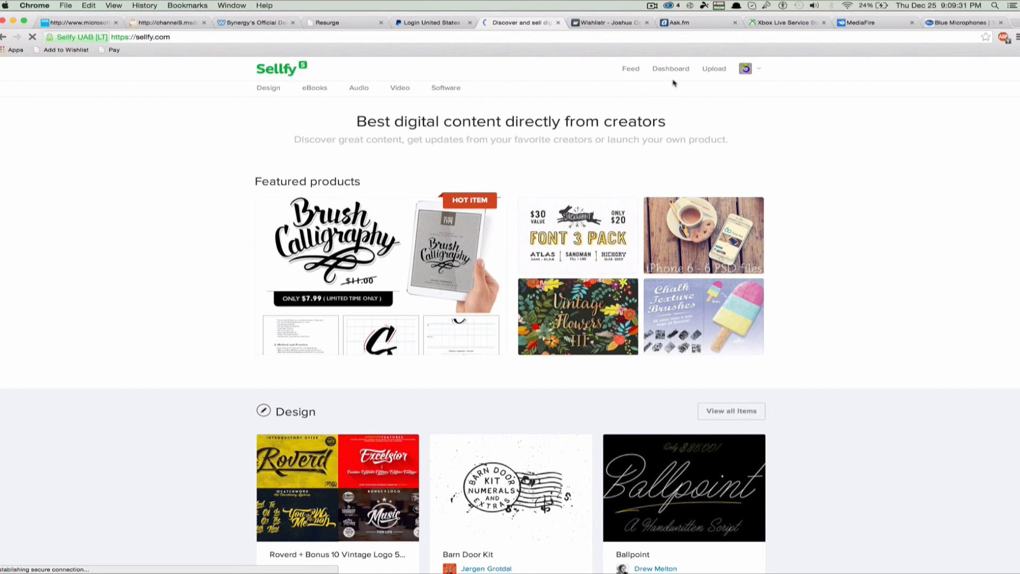
{"action": "left_click", "coordinate": [631, 69]}
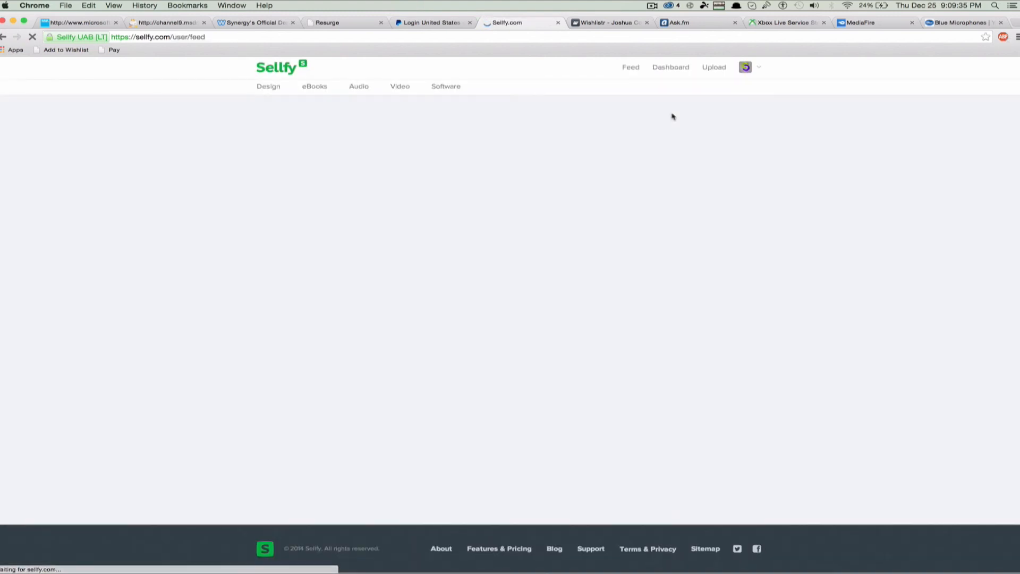
{"action": "left_click", "coordinate": [743, 71]}
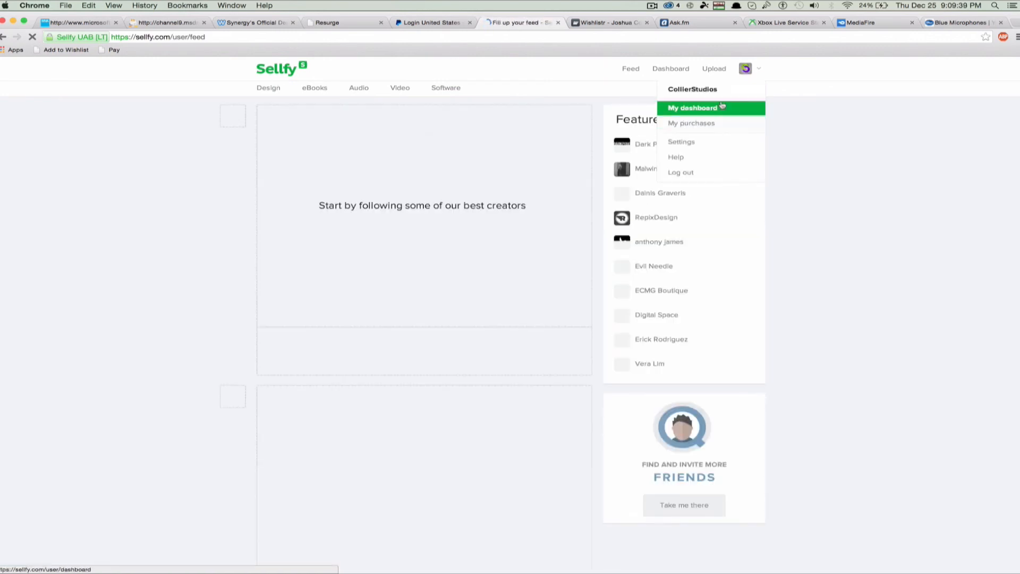
{"action": "left_click", "coordinate": [728, 91]}
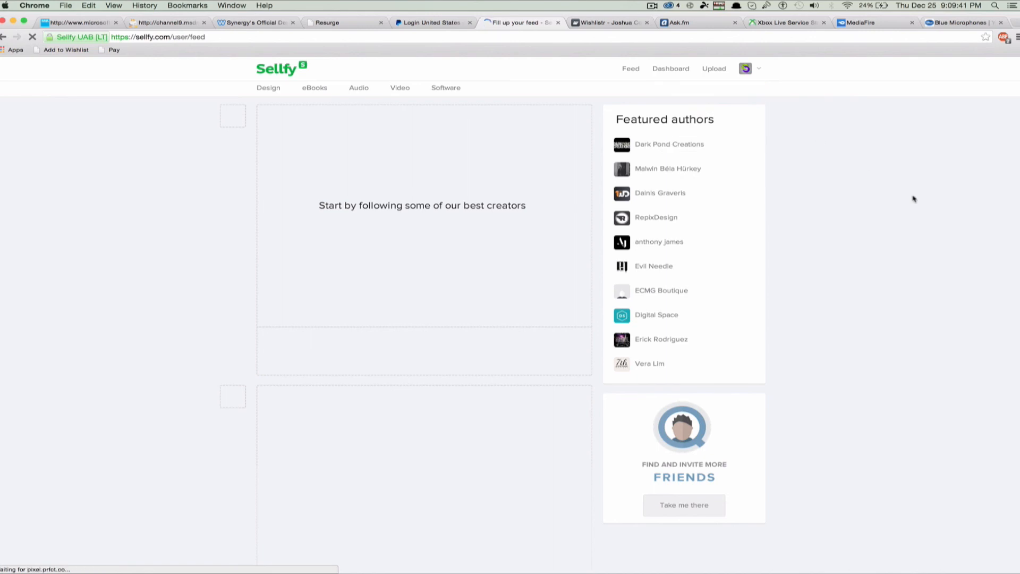